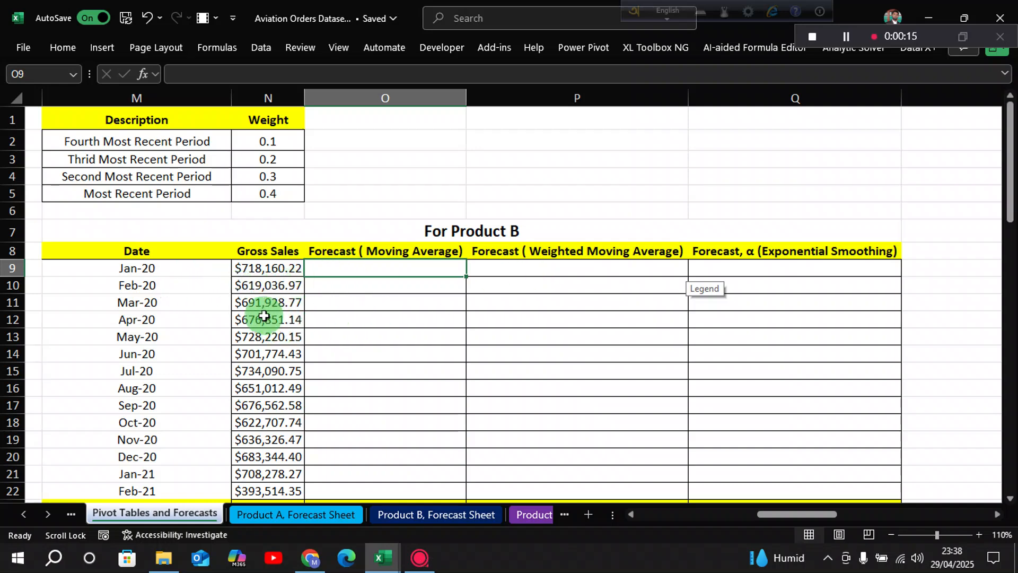
Enter the four-month moving average formula =AVERAGE(N9:N12) in O13 for May-20
scroll(275, 313, down, 1)
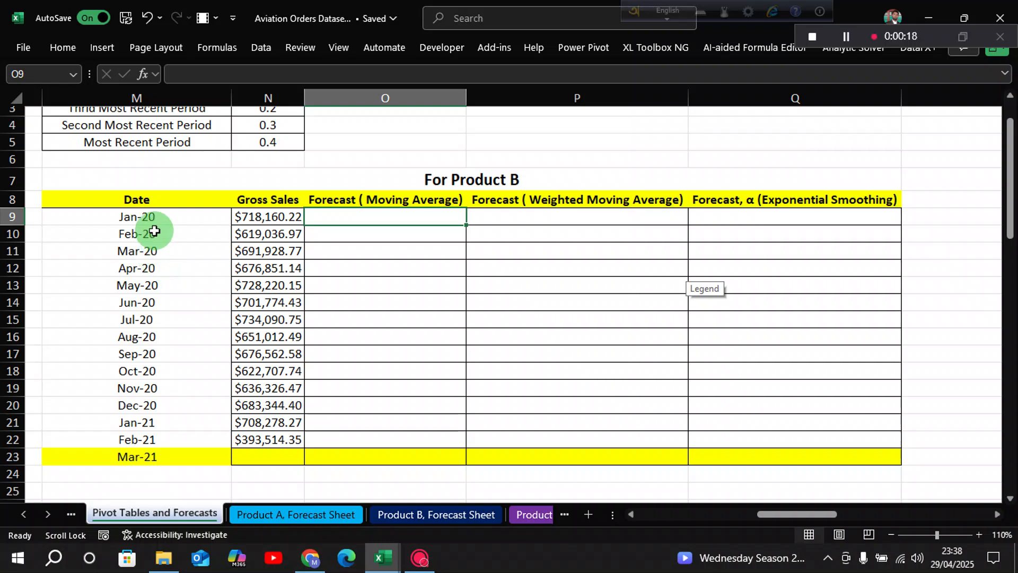
click(154, 461)
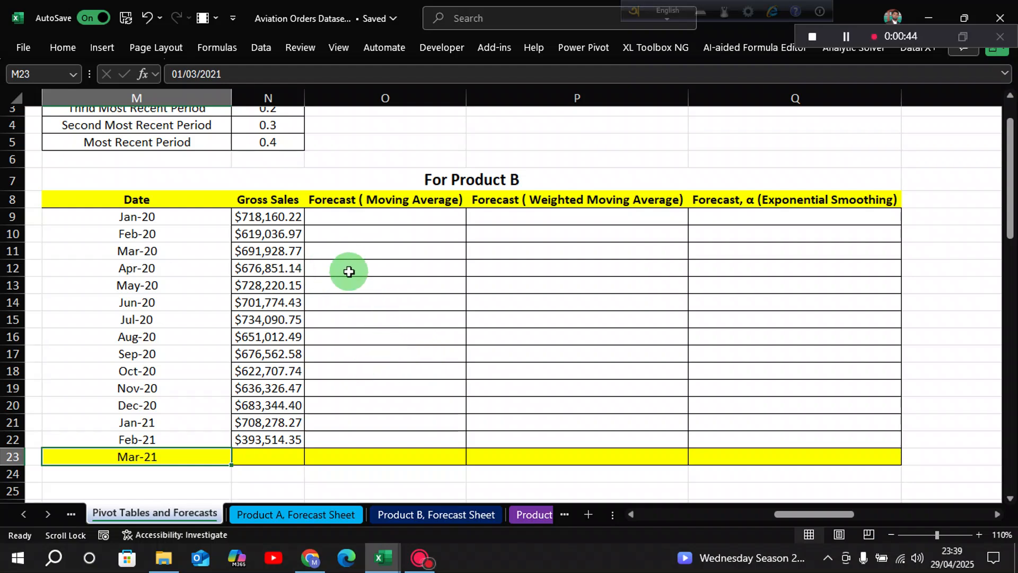
scroll(360, 277, up, 1)
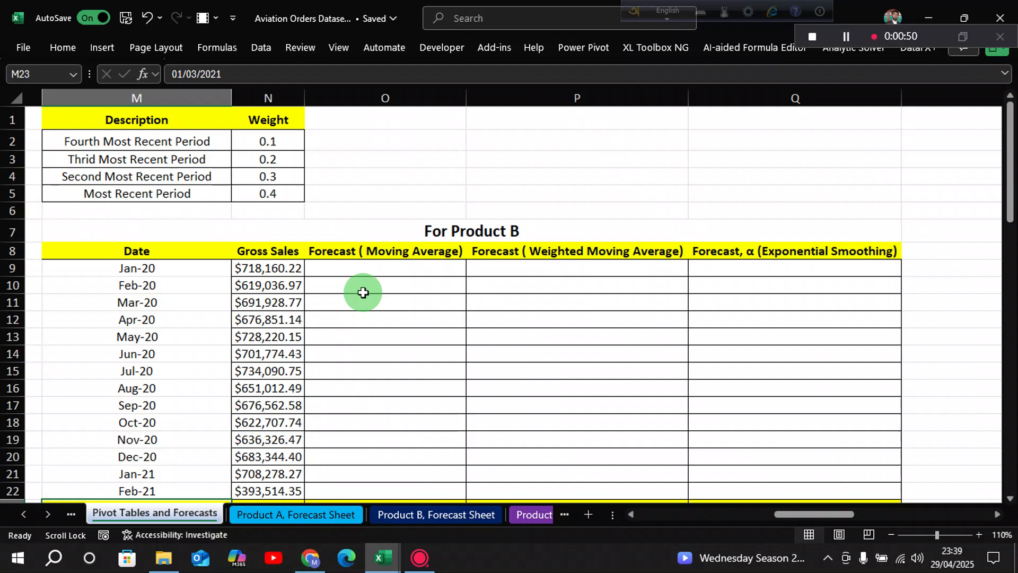
click(338, 334)
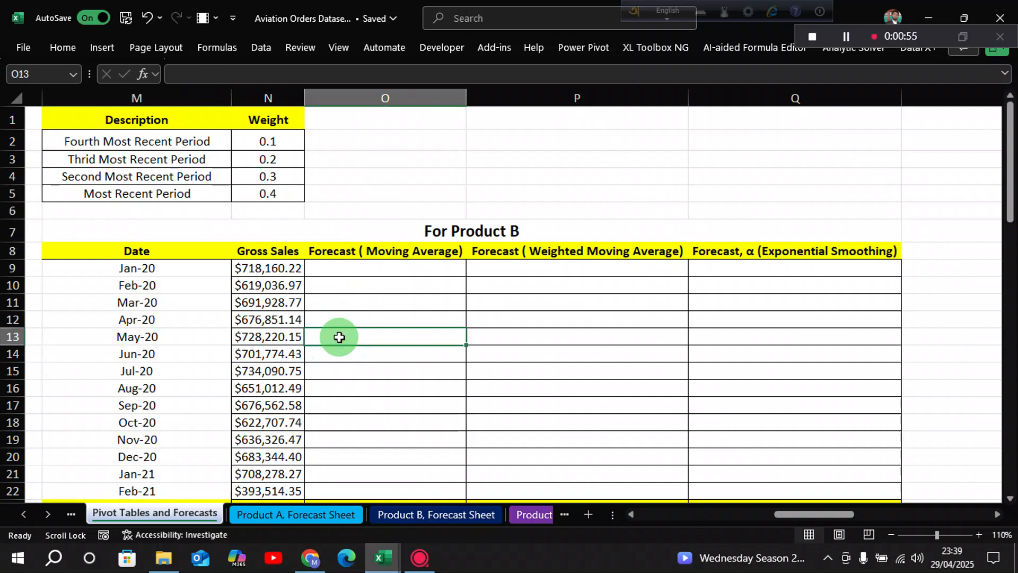
text(=aver)
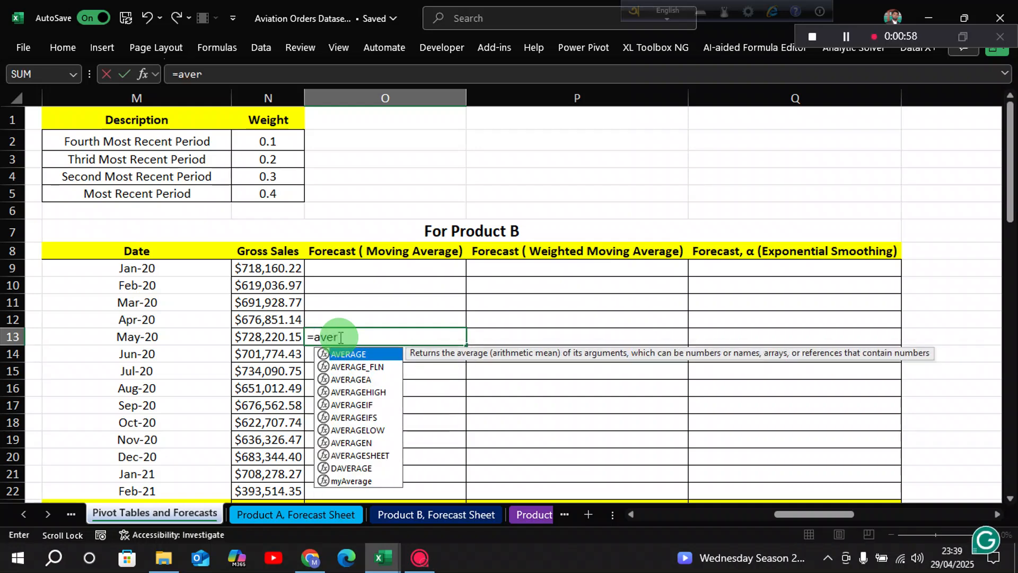
key(Tab)
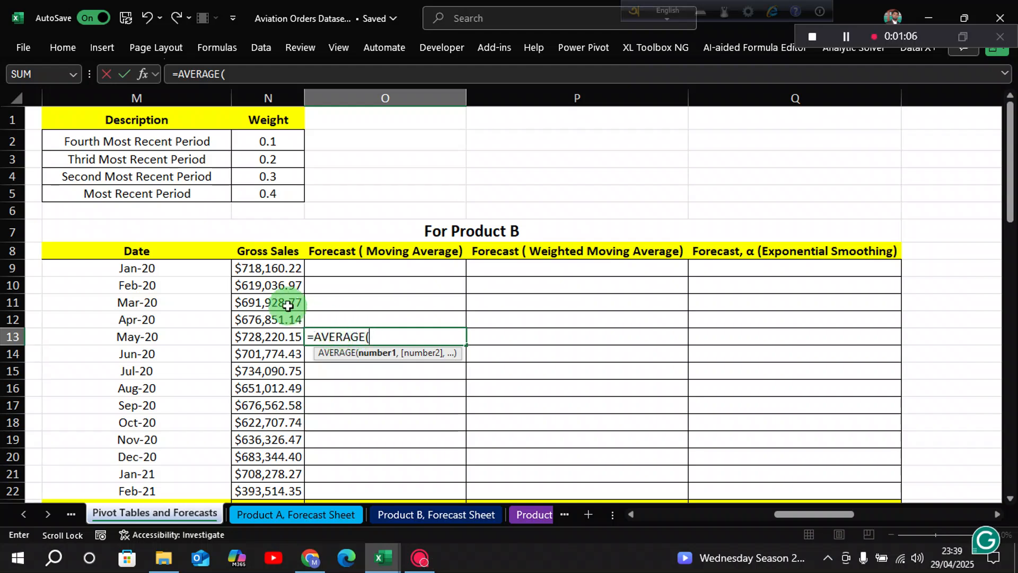
drag(272, 269, 272, 321)
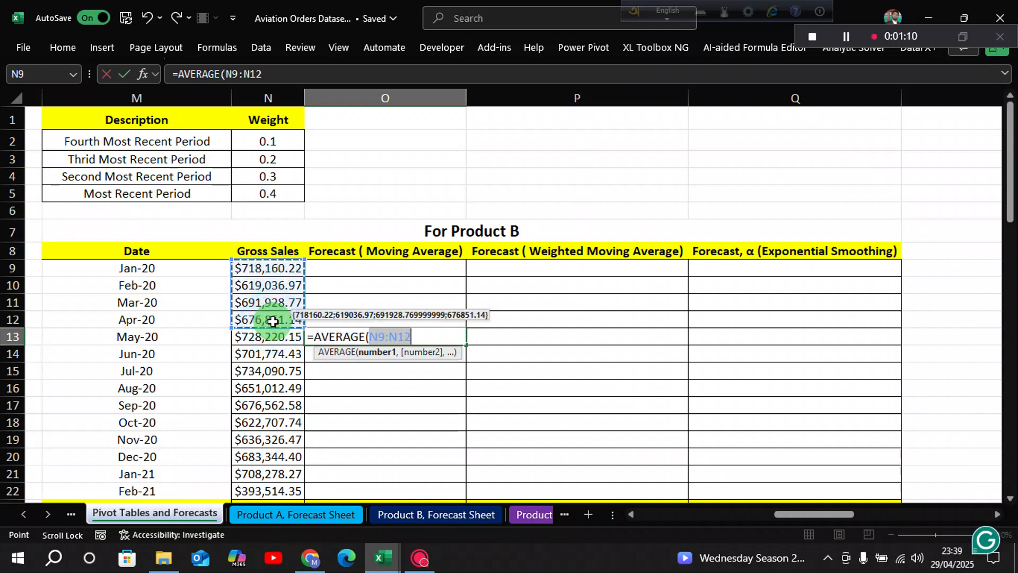
click(411, 336)
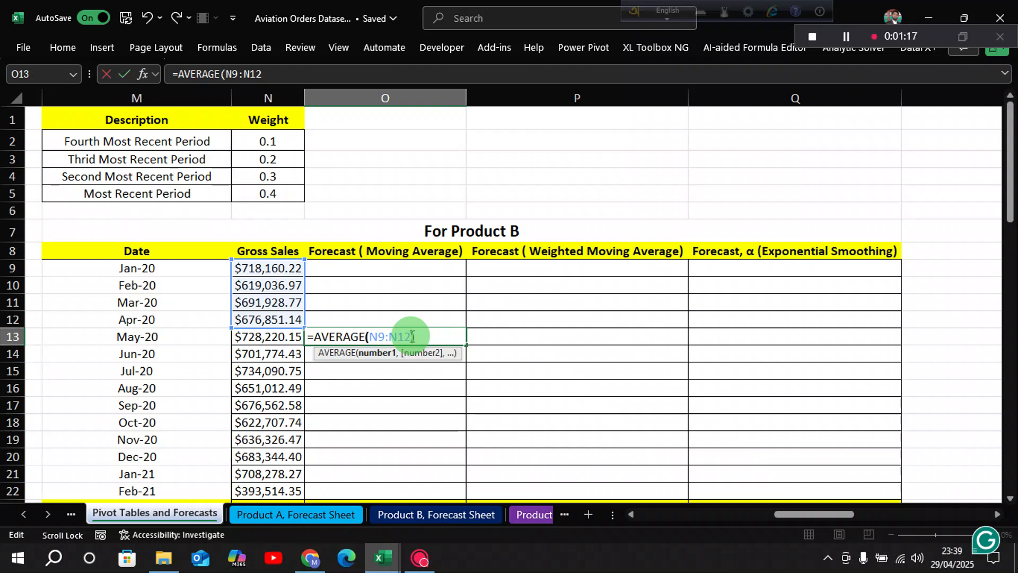
text())
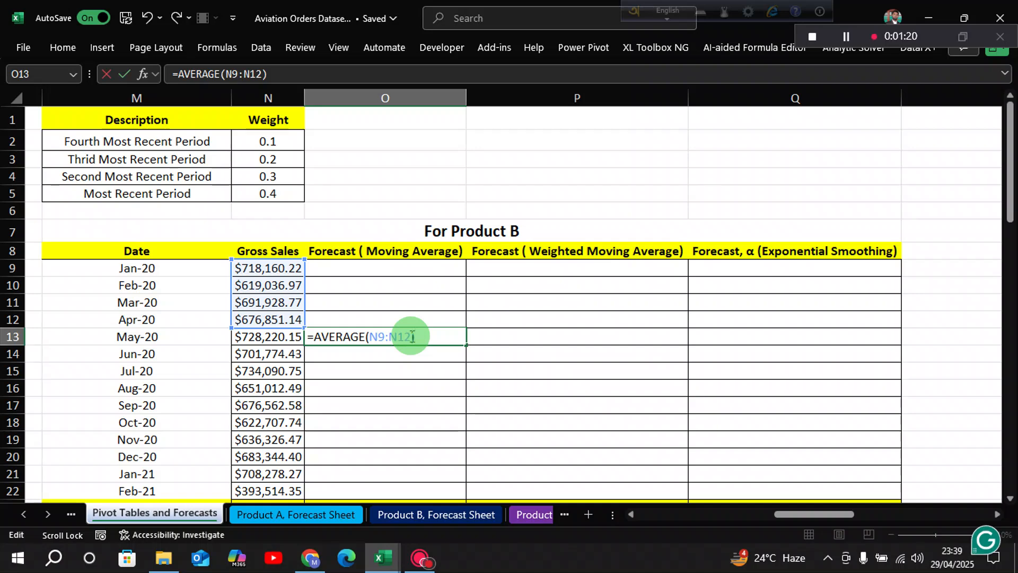
key(Return)
Fill the moving average formula in O13 down through Mar-21 in O23
click(408, 335)
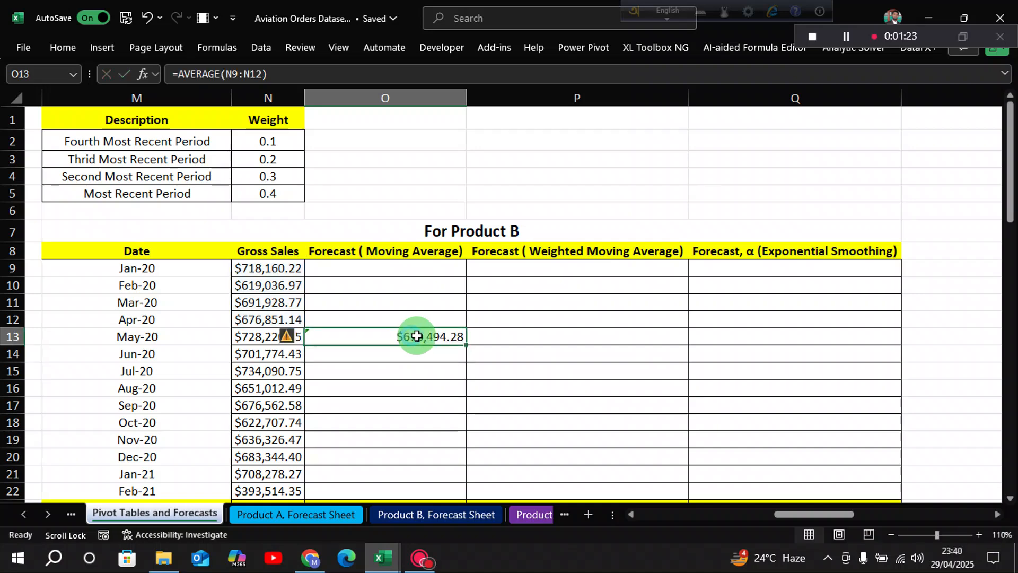
scroll(465, 346, down, 1)
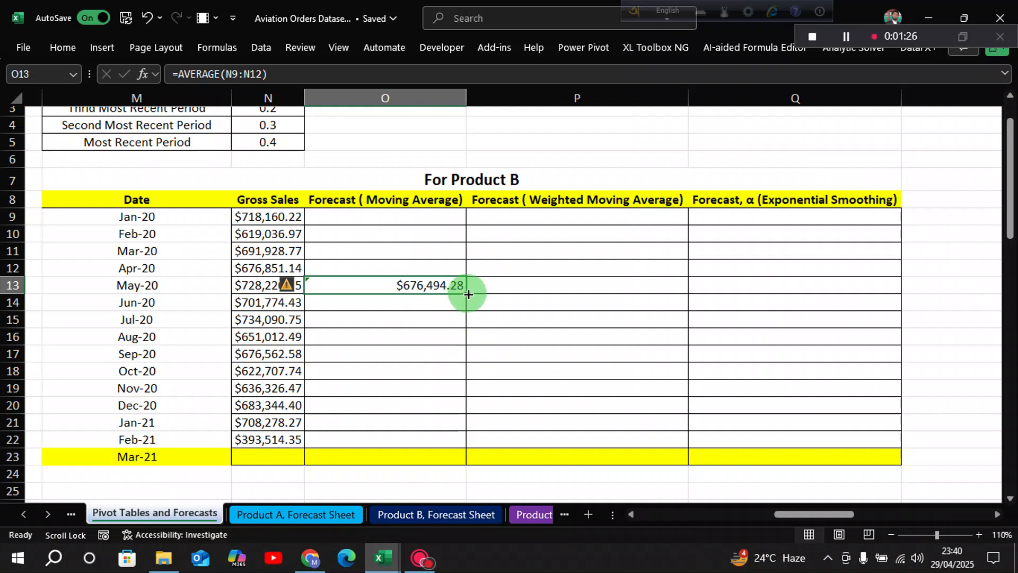
drag(467, 293, 463, 458)
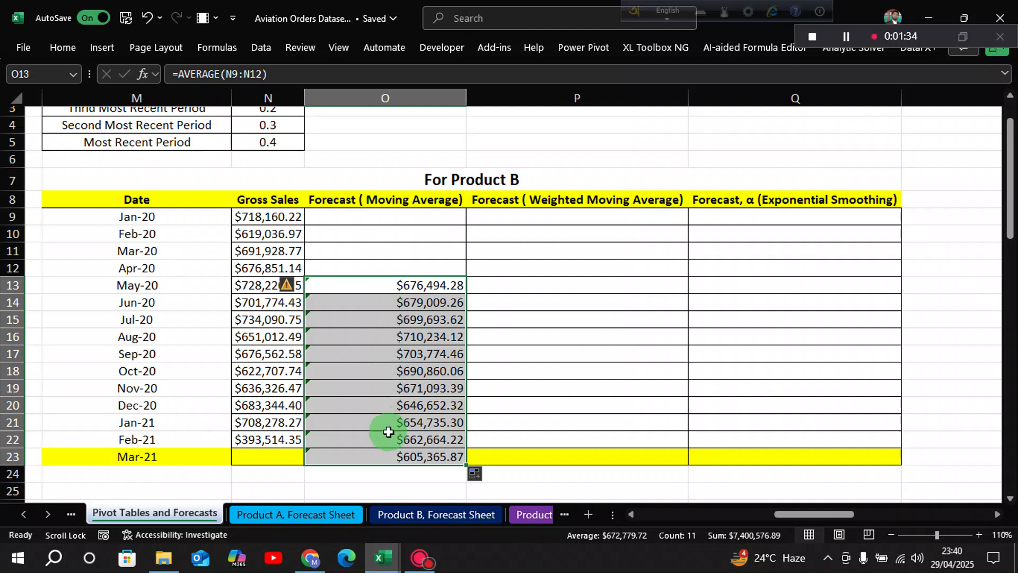
Apply a yellow fill to the Mar-21 moving average forecast in O23
click(423, 455)
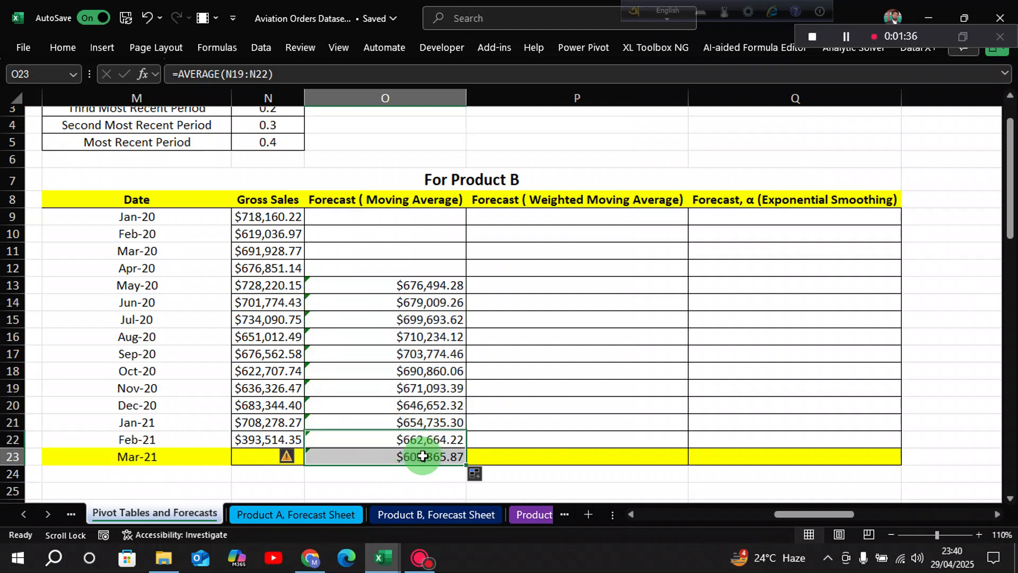
click(62, 47)
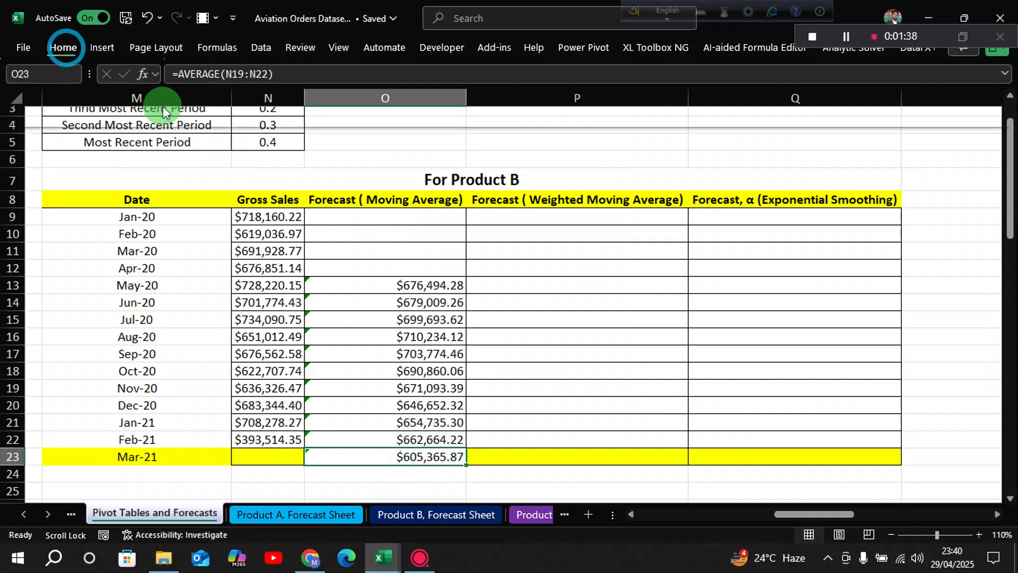
click(209, 101)
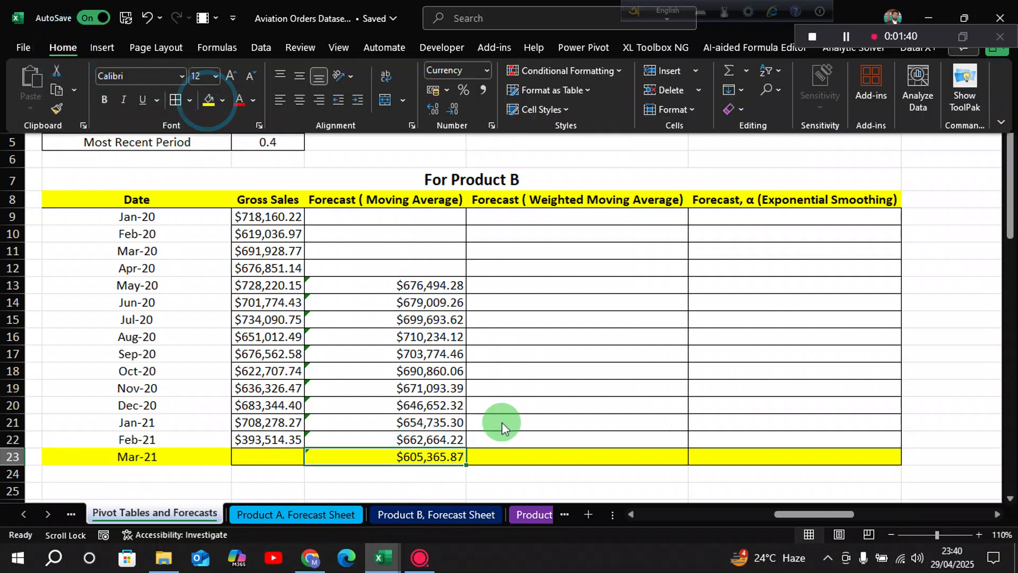
click(580, 382)
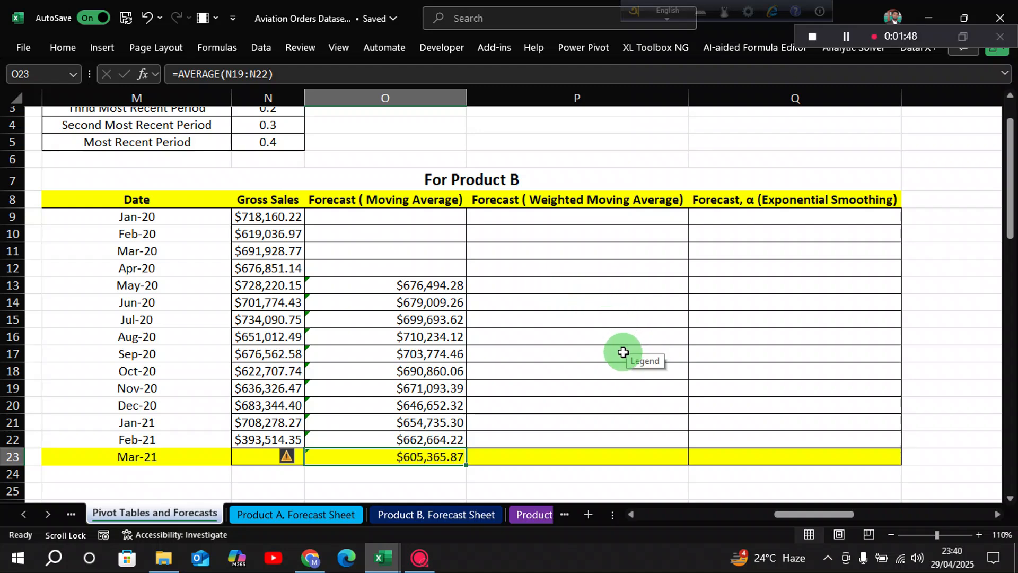
Start the May-20 weighted moving average formula in P13 with =N9*$N$2+N10*$N$3, using absolute references for the weights
scroll(623, 352, up, 1)
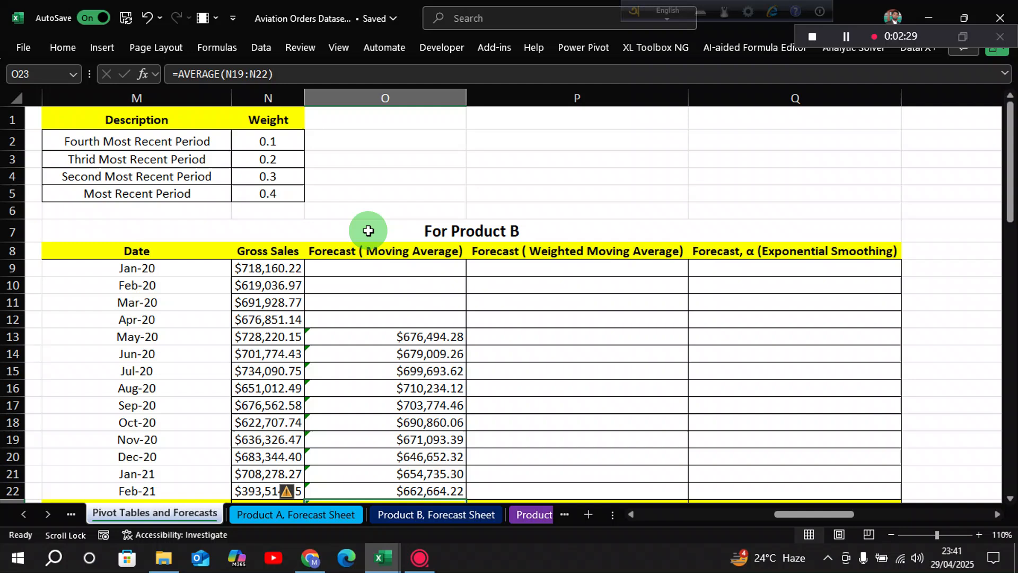
click(524, 337)
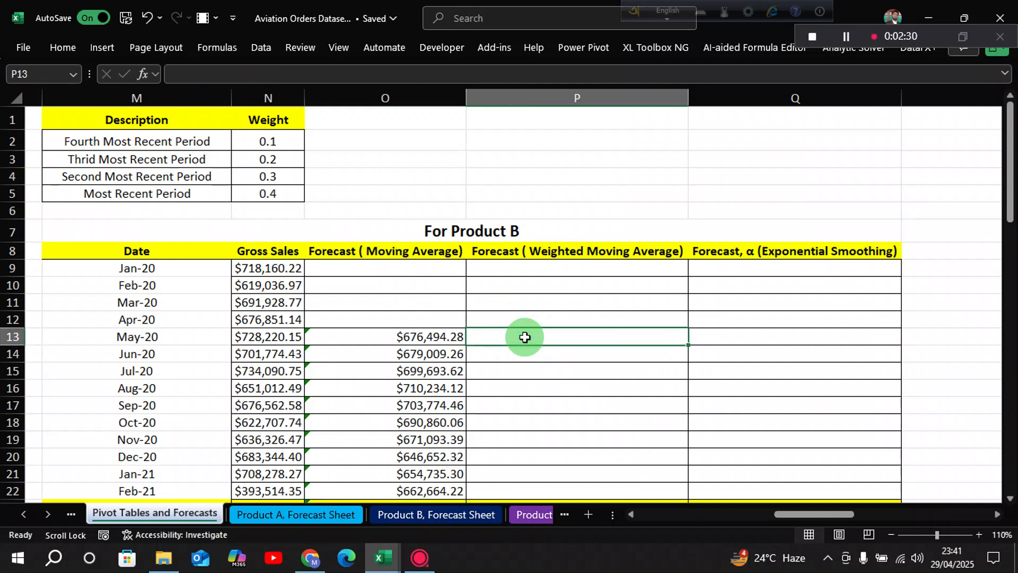
text(=)
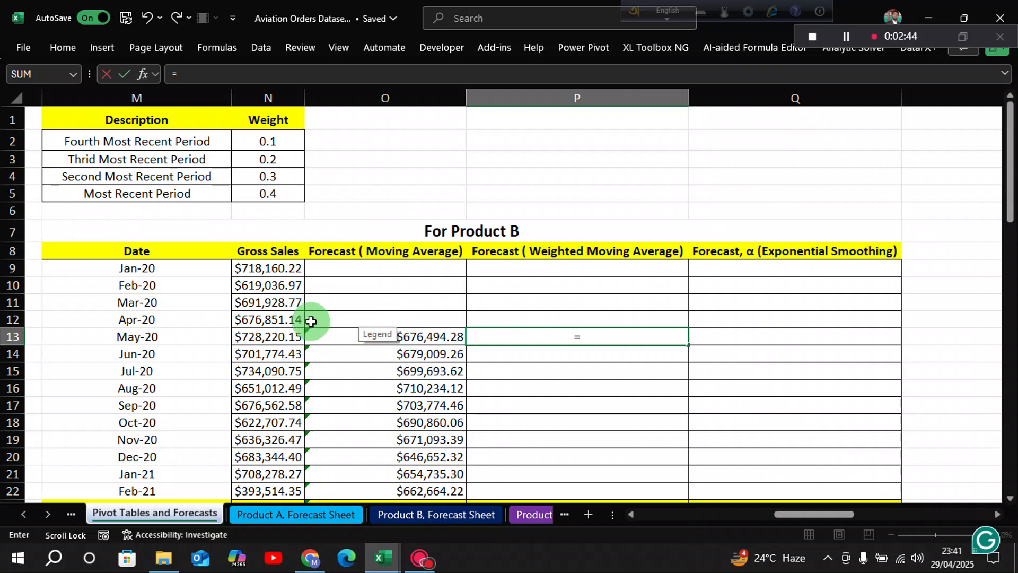
click(278, 270)
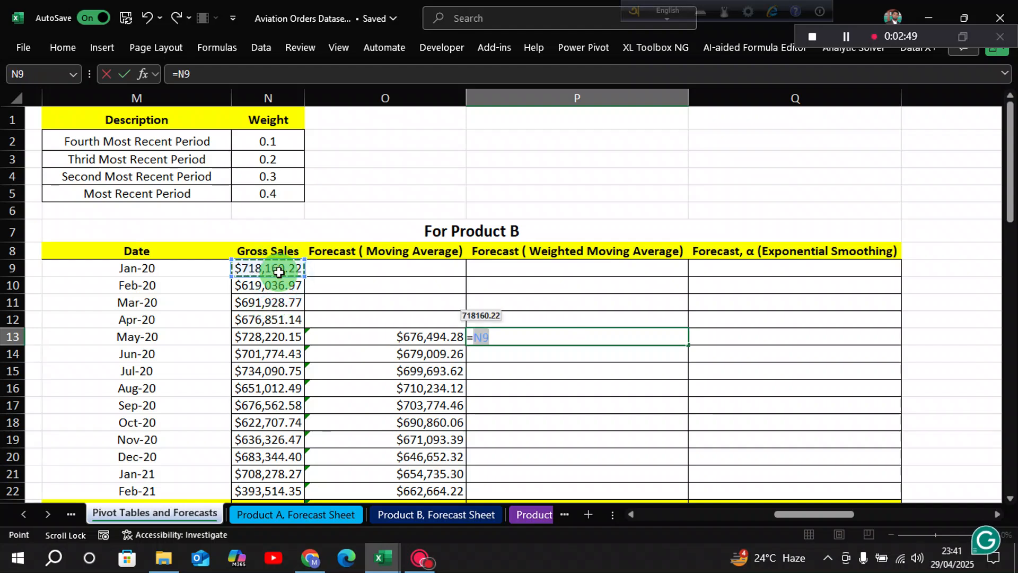
text(*)
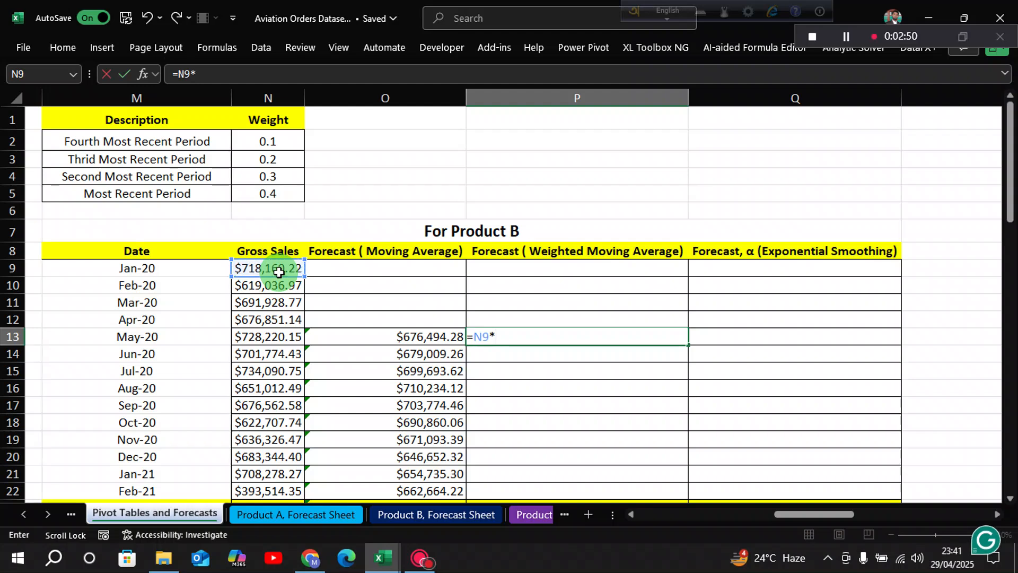
click(265, 139)
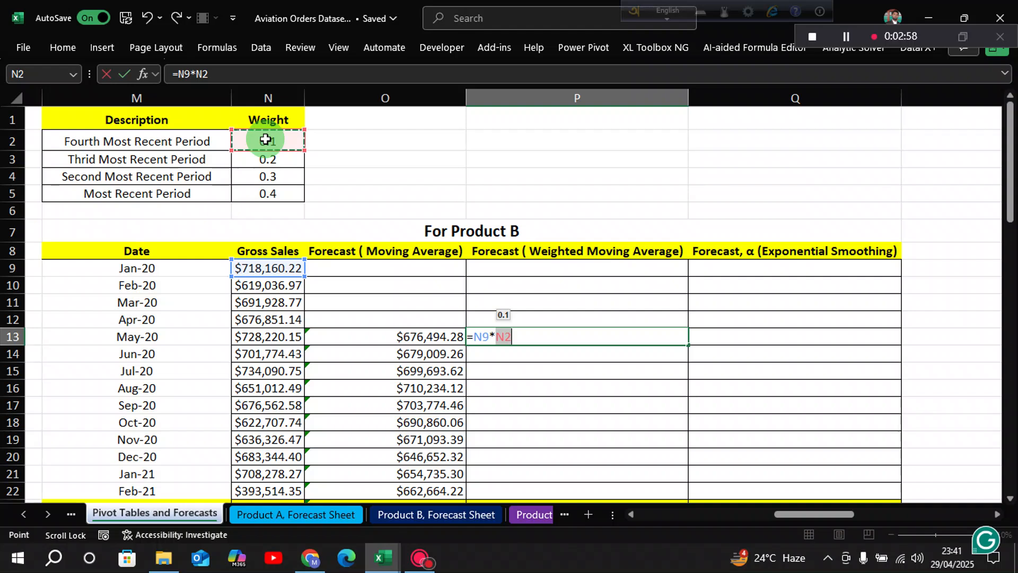
key(F4)
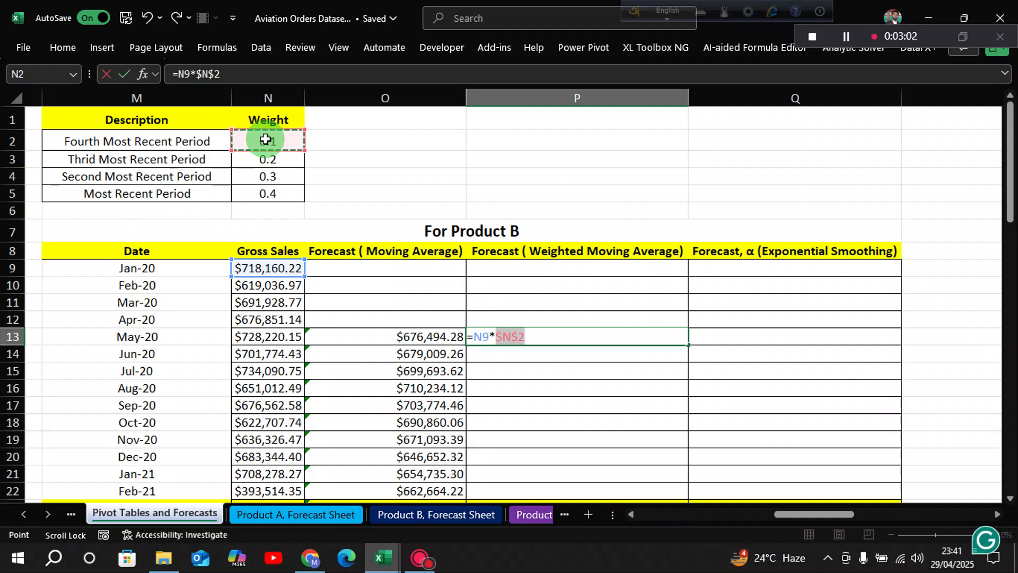
text(+)
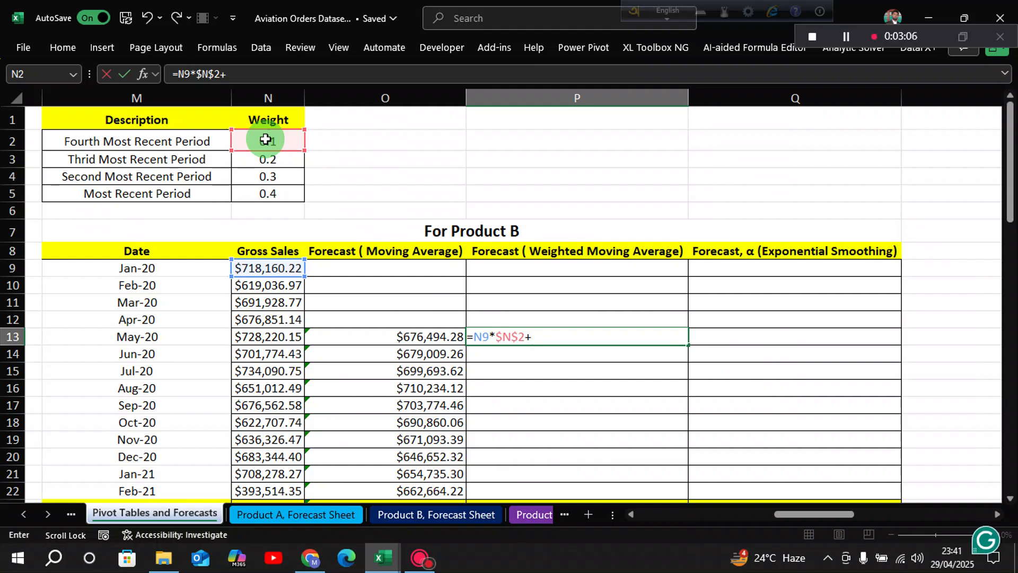
click(265, 286)
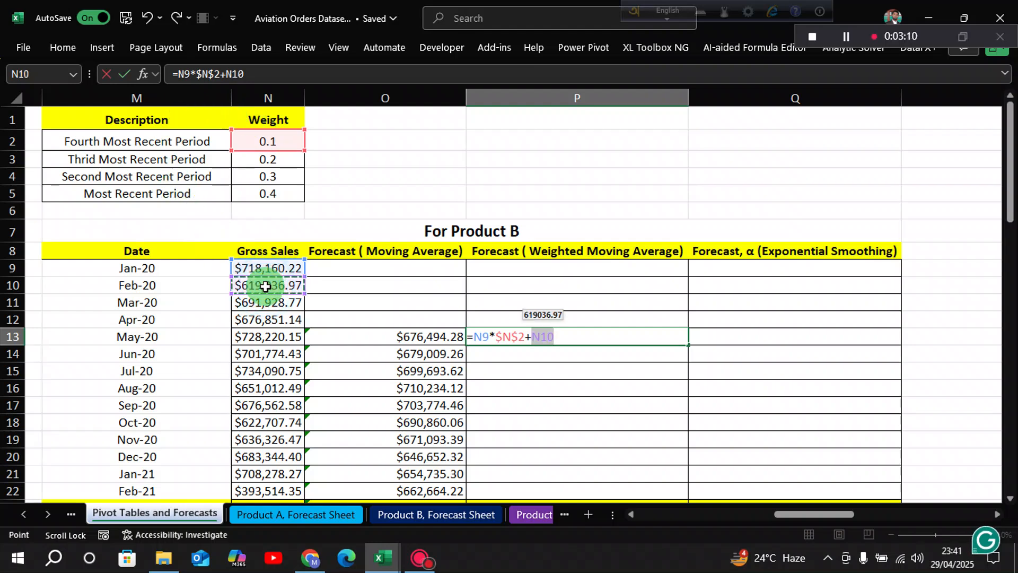
text(*)
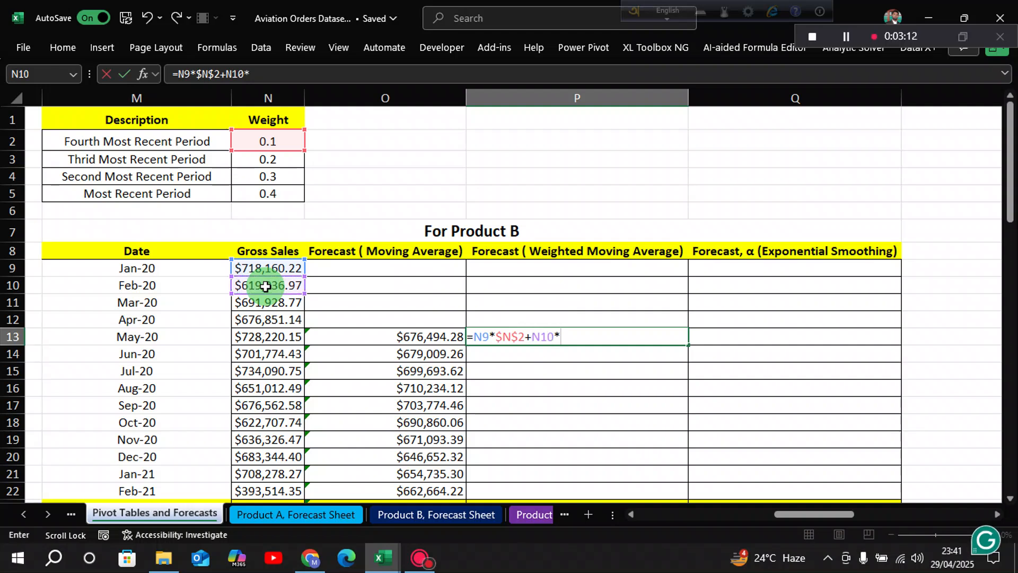
click(257, 162)
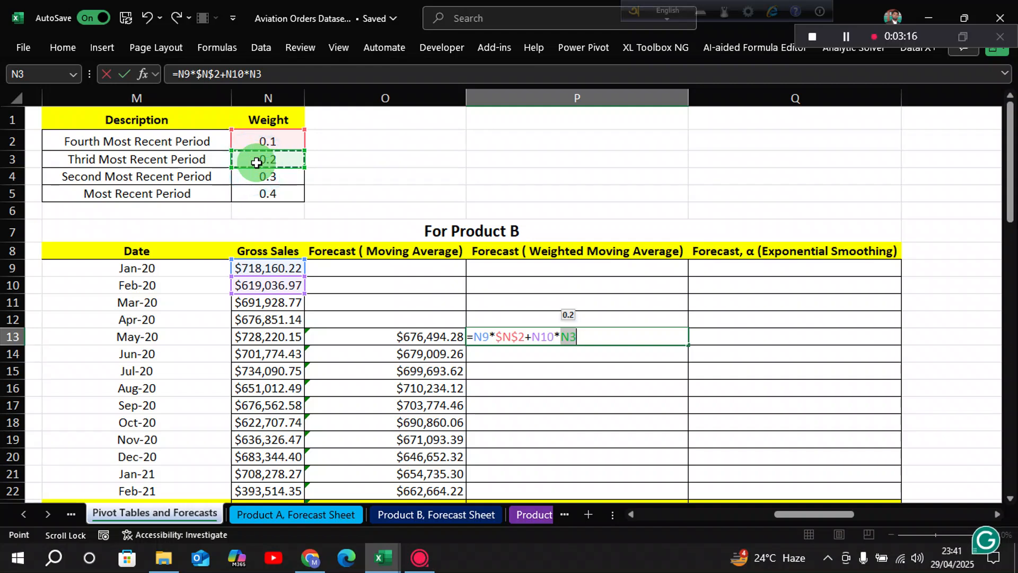
key(F4)
Complete the May-20 weighted moving average formula in P13 by adding +N11*$N$4+N12*$N$5, with absolute references for the weights
text(+)
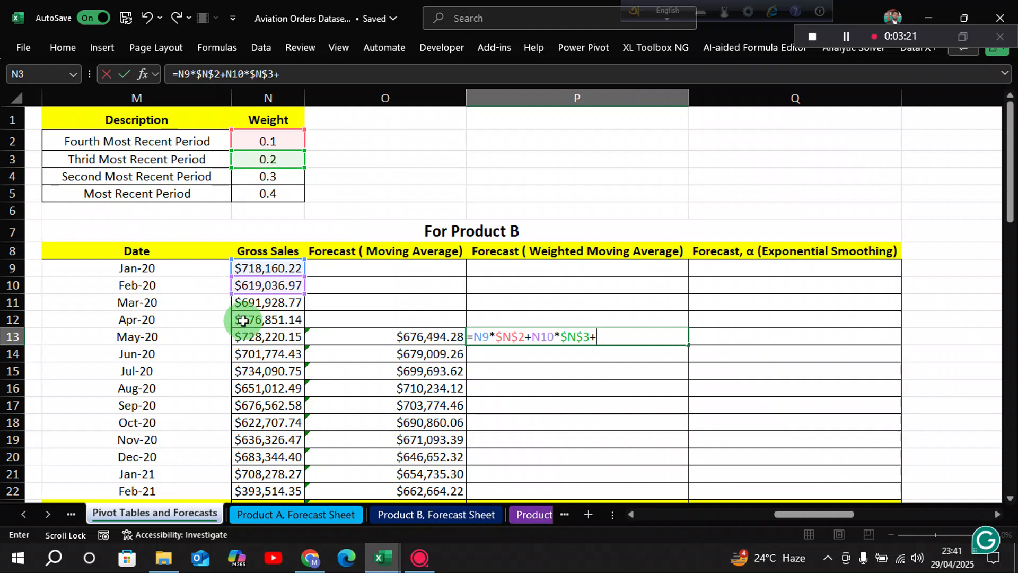
click(276, 308)
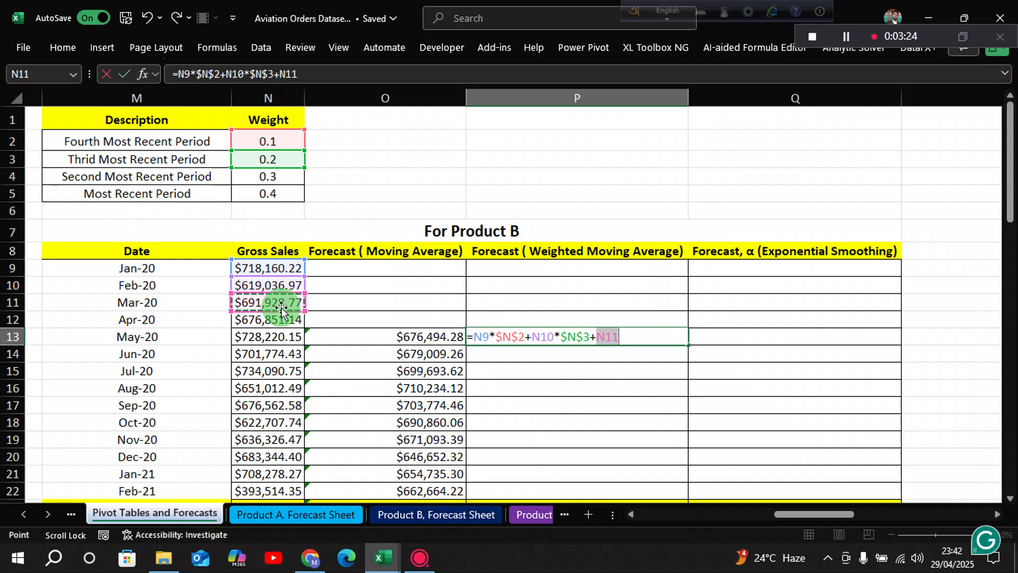
text(*)
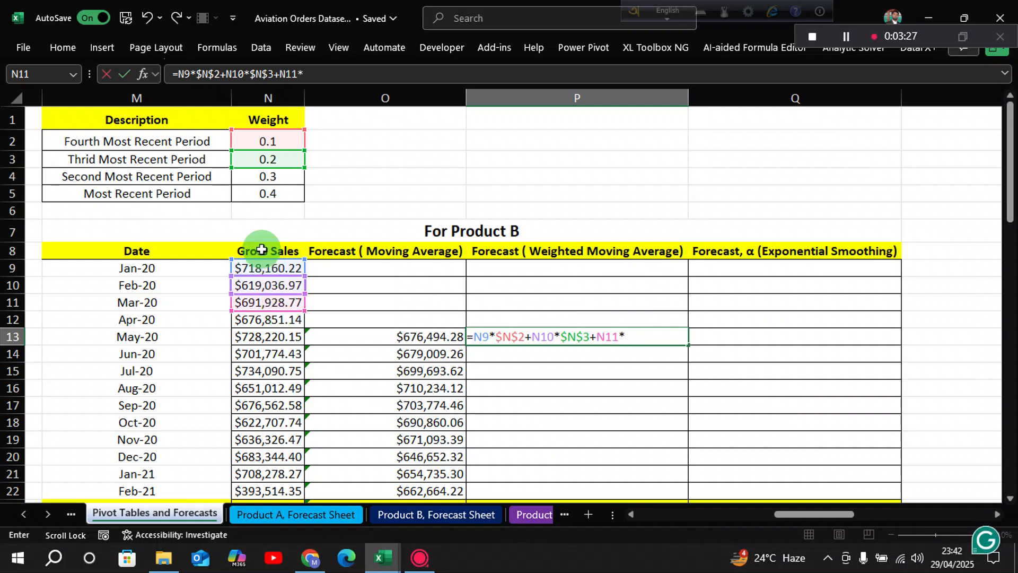
click(276, 177)
key(F4)
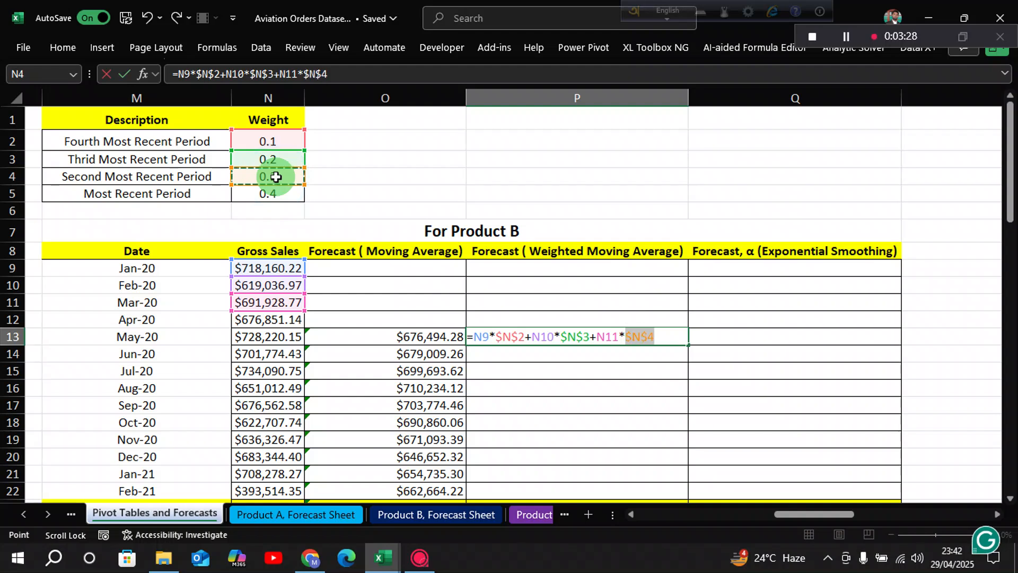
text(+)
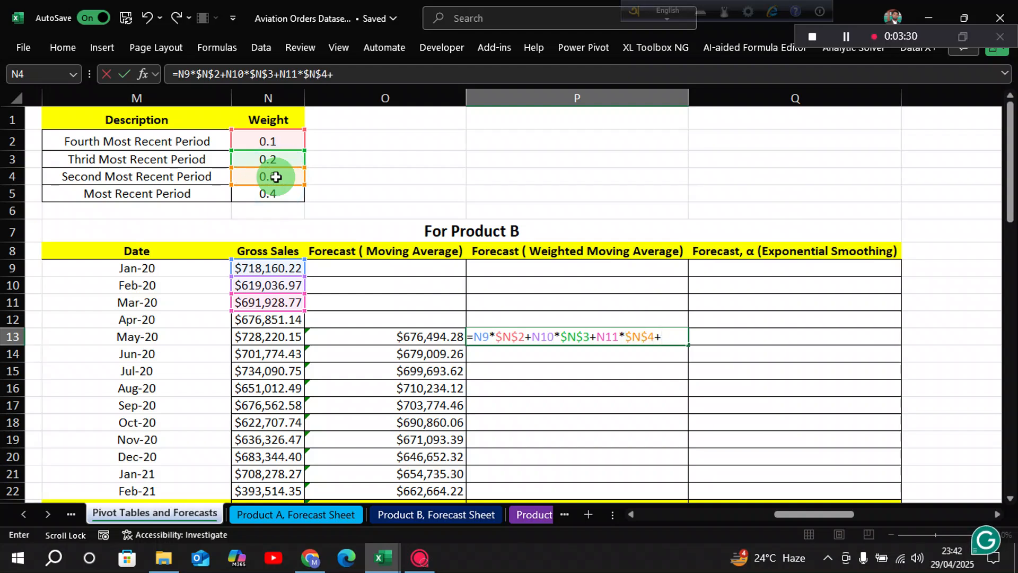
click(261, 320)
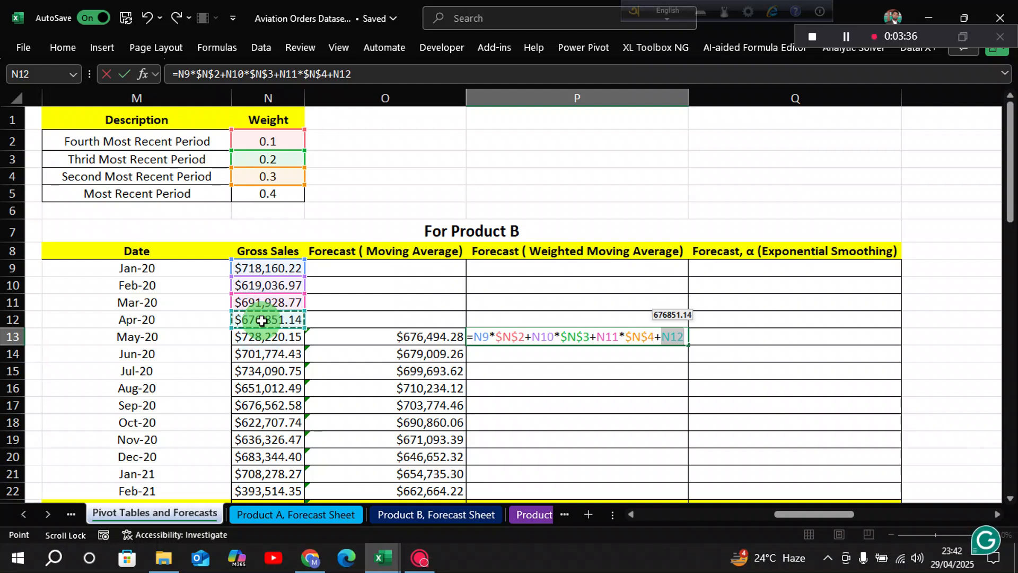
text(*)
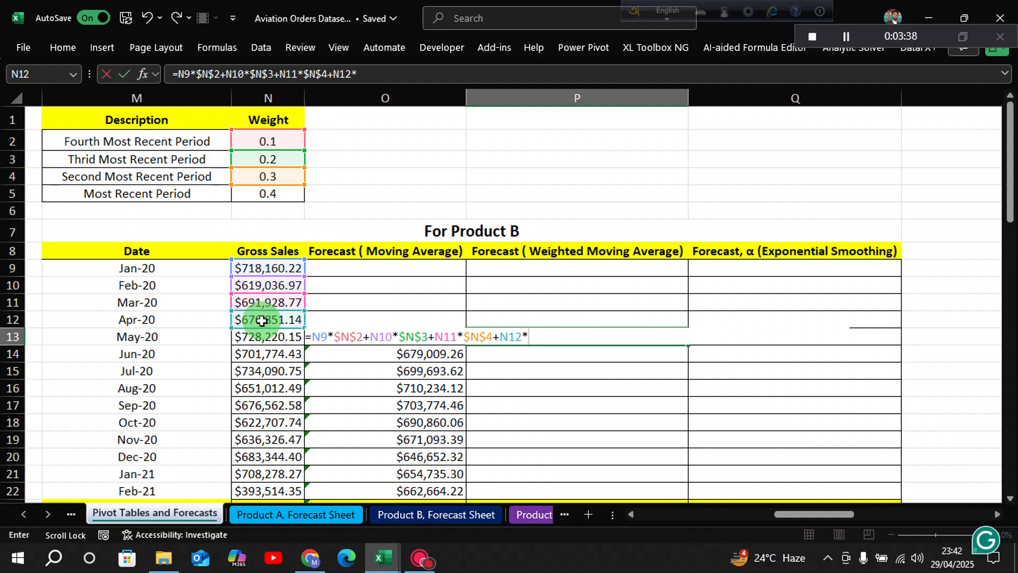
click(285, 192)
key(F4)
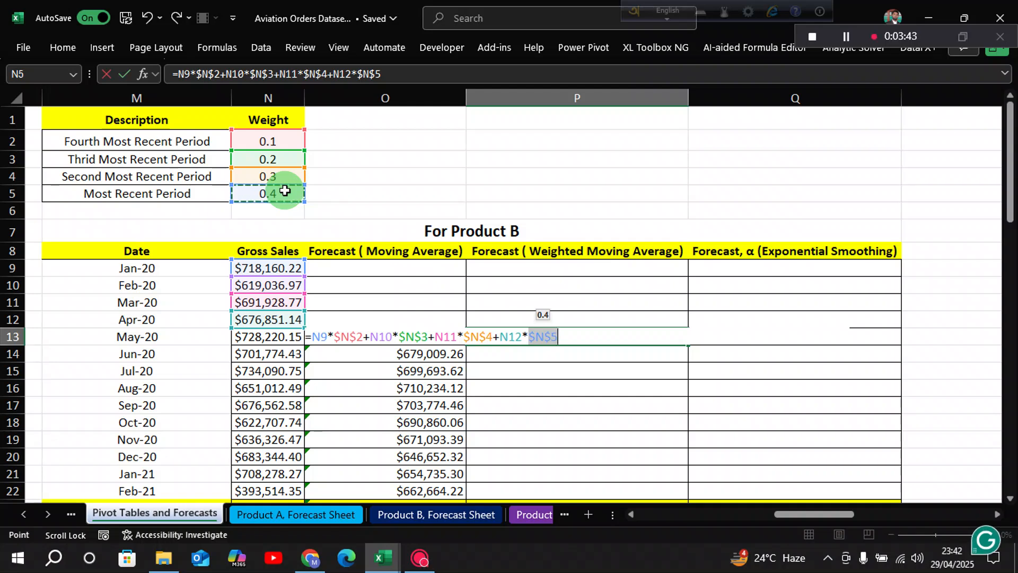
key(Return)
Fill the weighted moving average formula in P13 down through Mar-21 in P23
scroll(355, 176, down, 1)
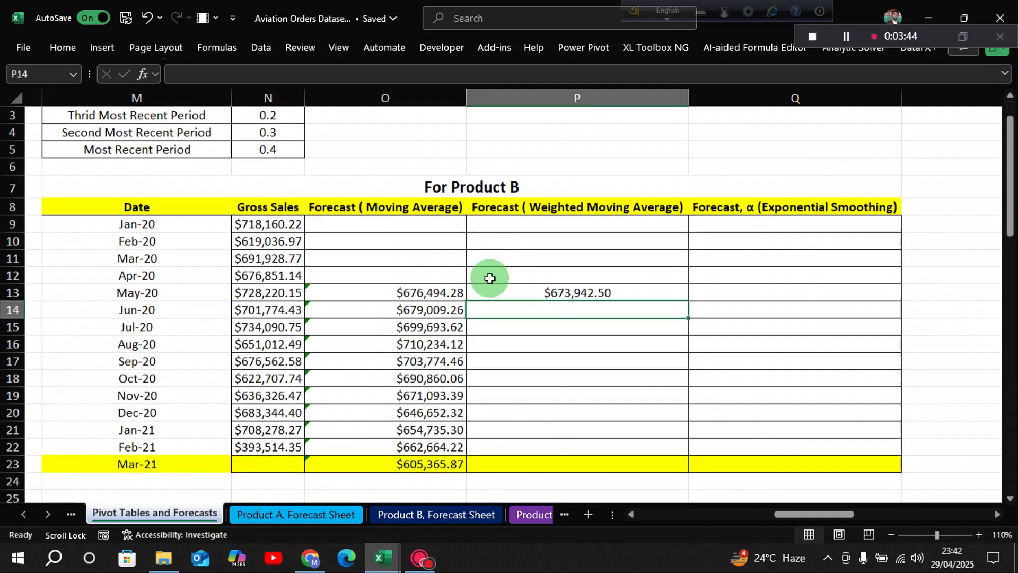
click(588, 279)
drag(690, 292, 685, 455)
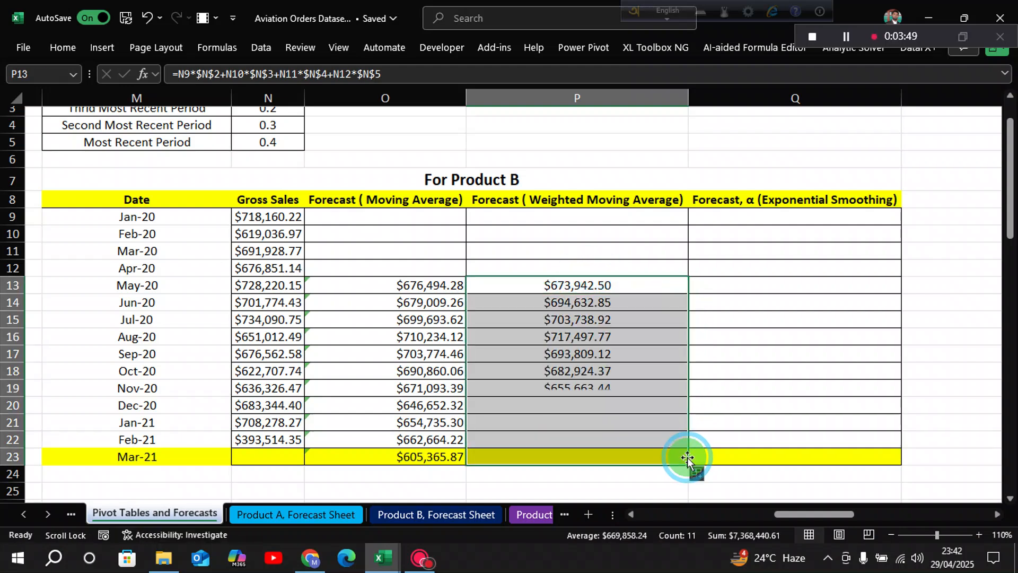
click(565, 371)
Apply a yellow fill to the Mar-21 weighted moving average forecast in P23
click(522, 458)
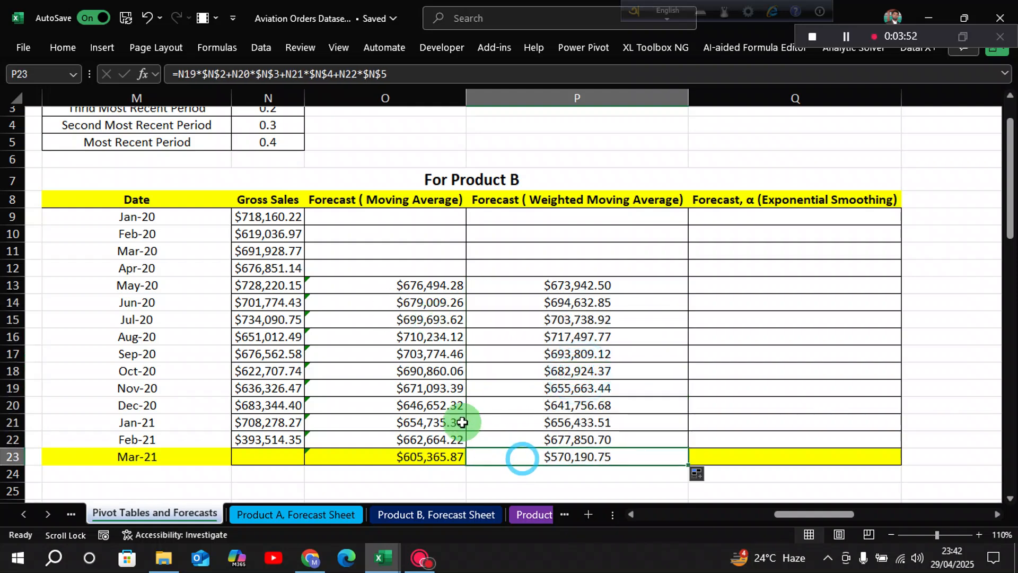
scroll(346, 345, up, 1)
click(59, 45)
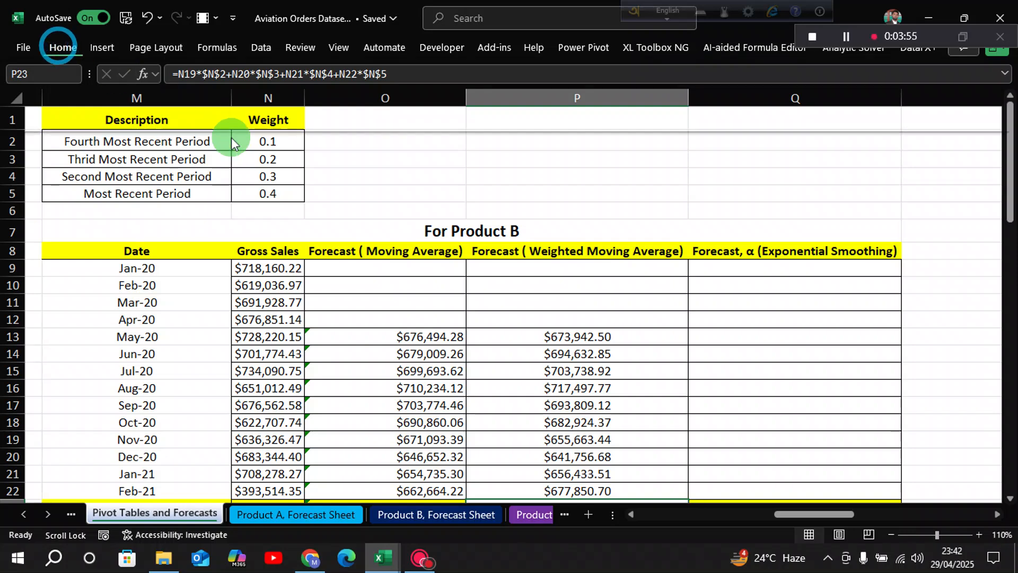
click(209, 101)
scroll(638, 338, down, 3)
scroll(641, 342, down, 2)
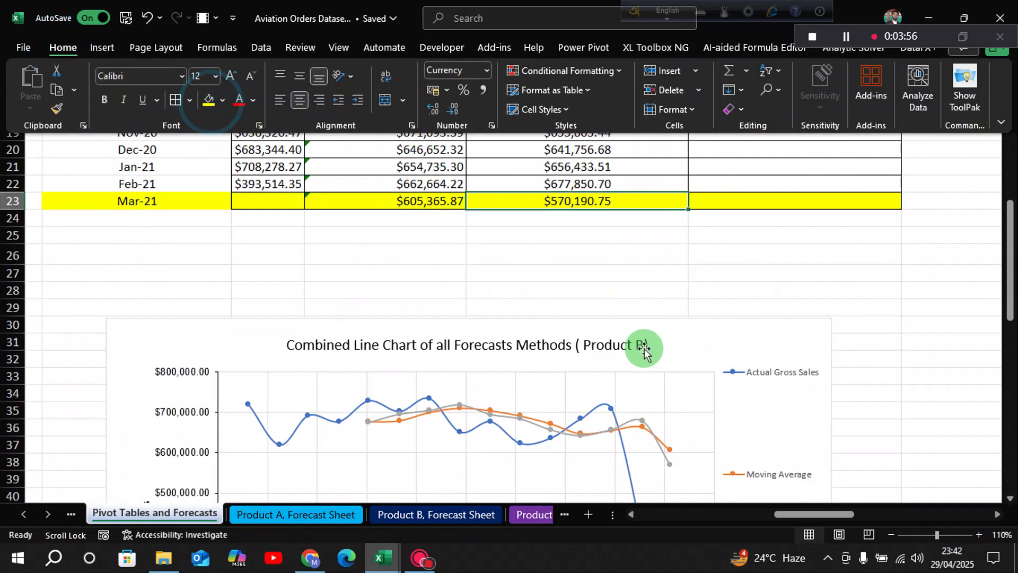
Start the Exponential Smoothing tool from Data Analysis, with Q9 selected in the exponential smoothing forecast column
scroll(629, 332, up, 2)
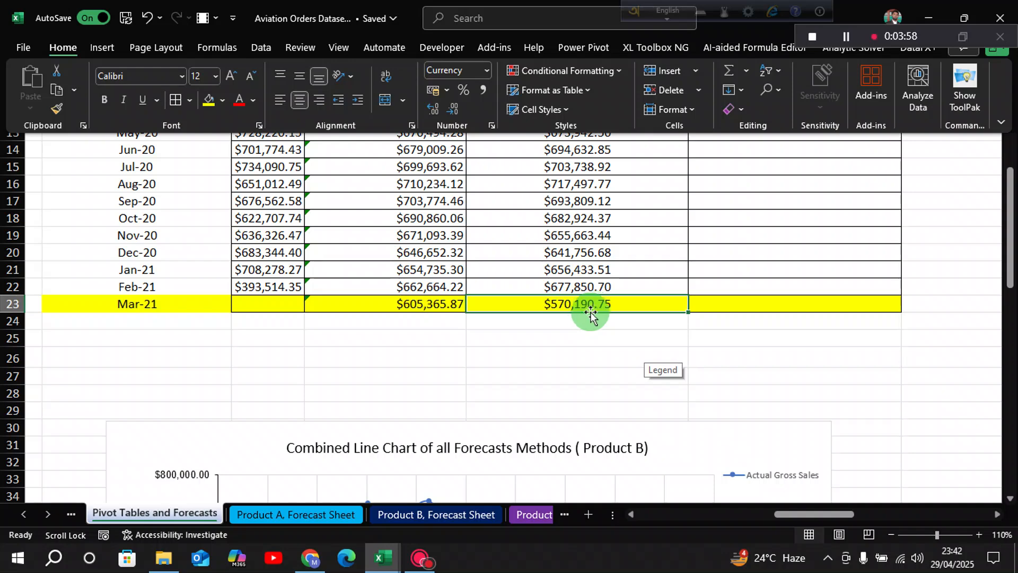
scroll(595, 310, up, 1)
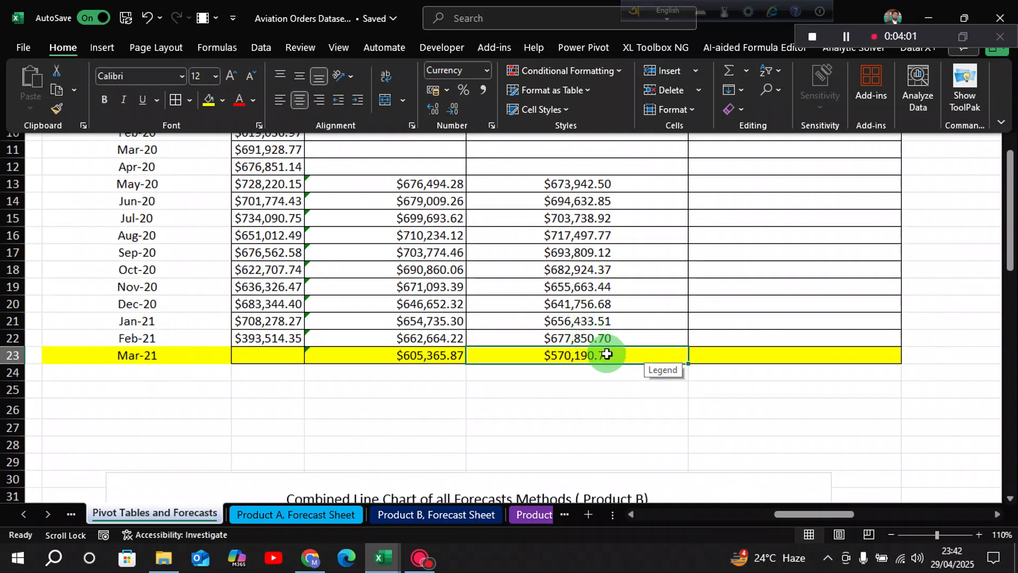
scroll(606, 365, up, 1)
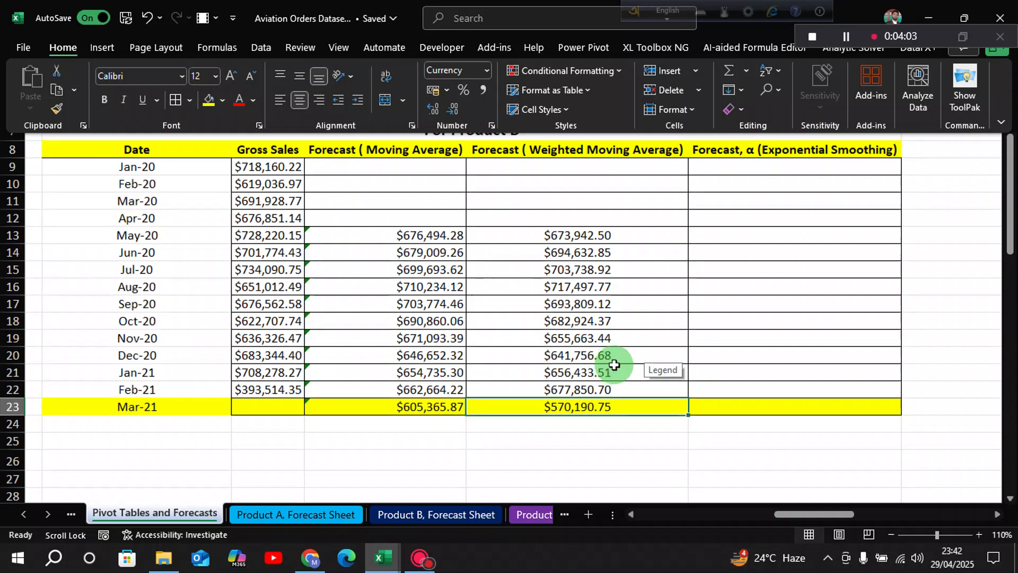
scroll(749, 255, up, 1)
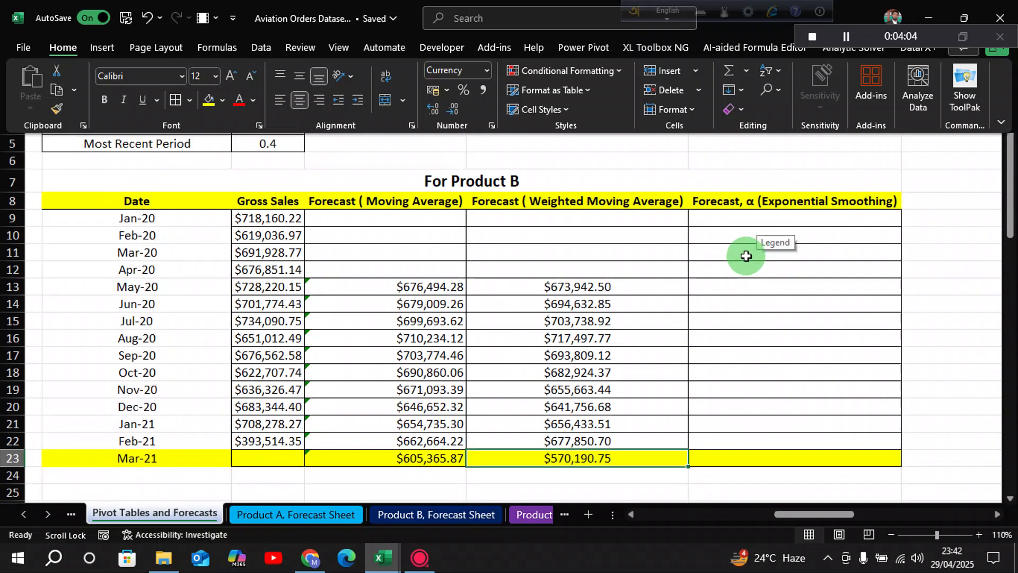
click(721, 219)
click(721, 219)
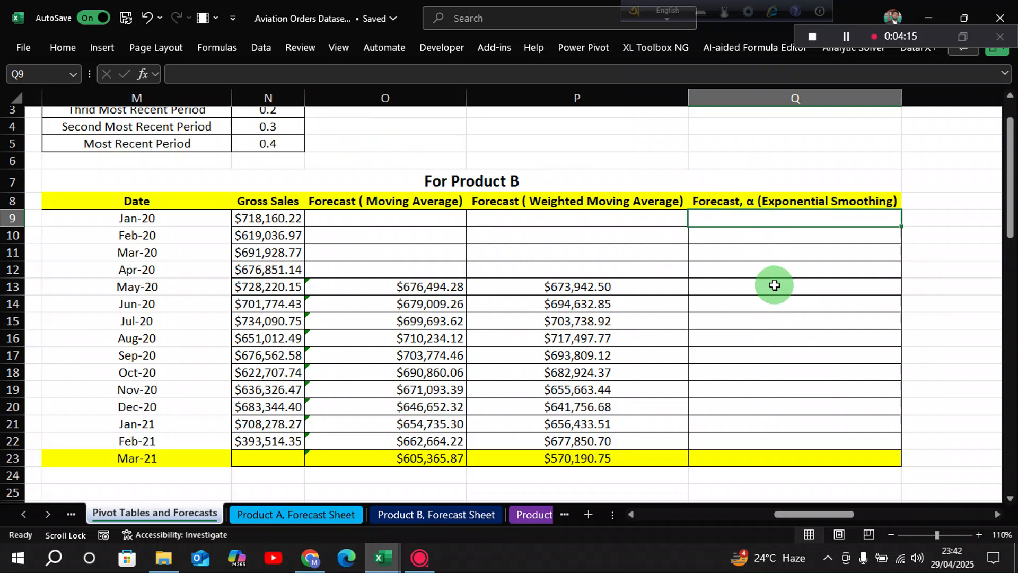
click(263, 48)
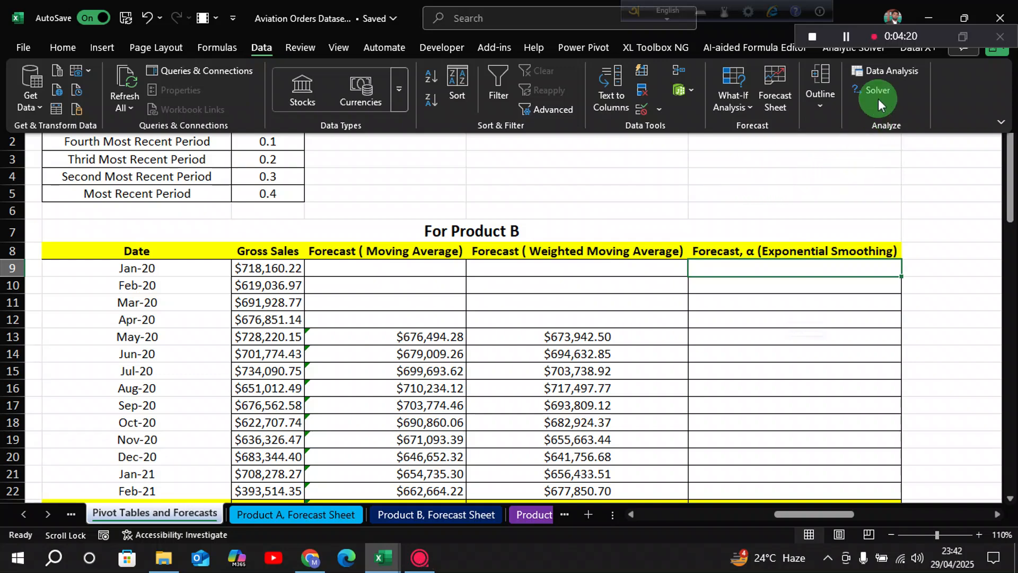
click(882, 75)
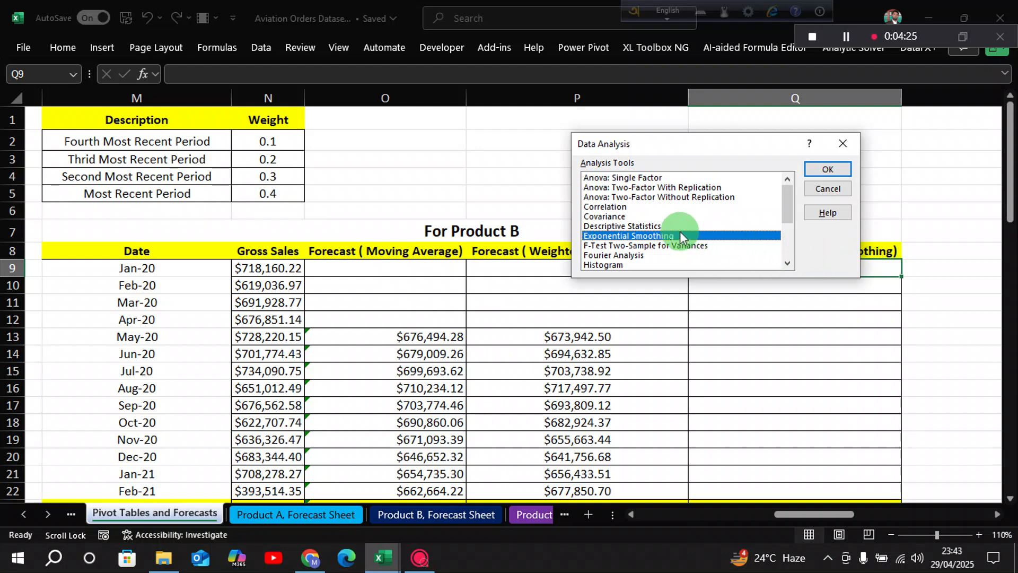
scroll(668, 234, down, 2)
scroll(646, 234, up, 2)
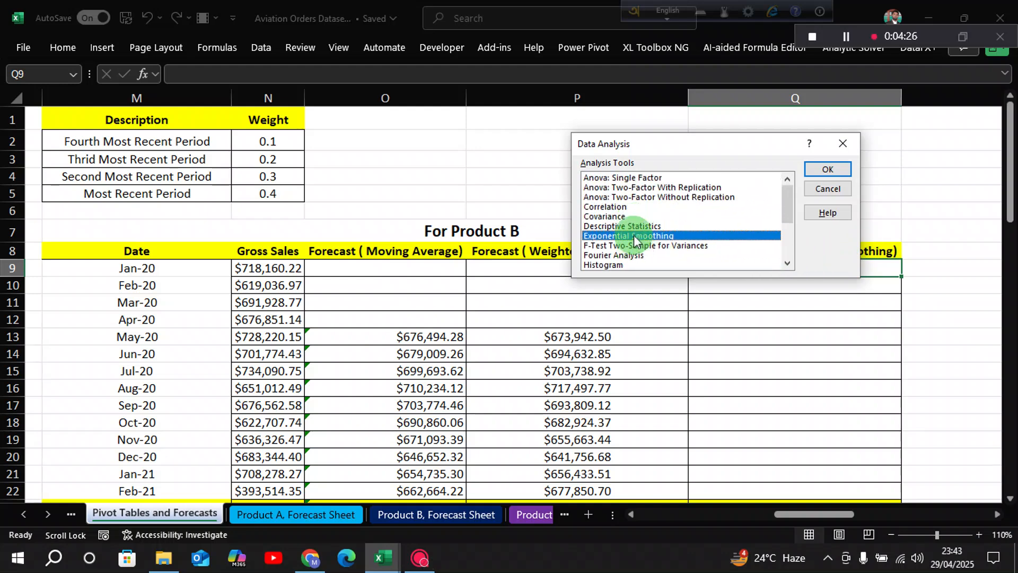
click(634, 235)
click(826, 170)
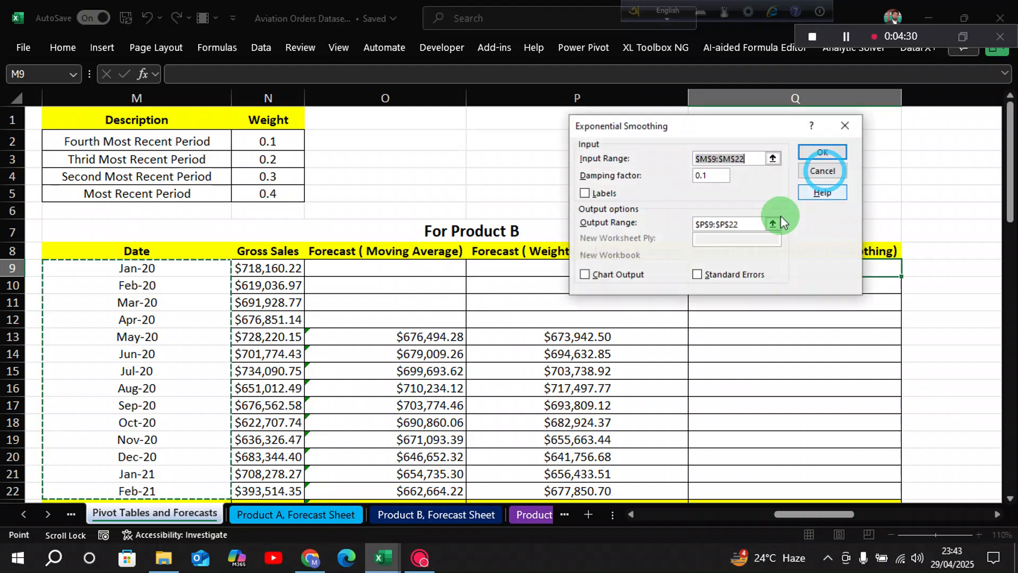
Set the Exponential Smoothing input range to the Jan-20 to Feb-21 gross sales, $N$9:$N$22
click(772, 158)
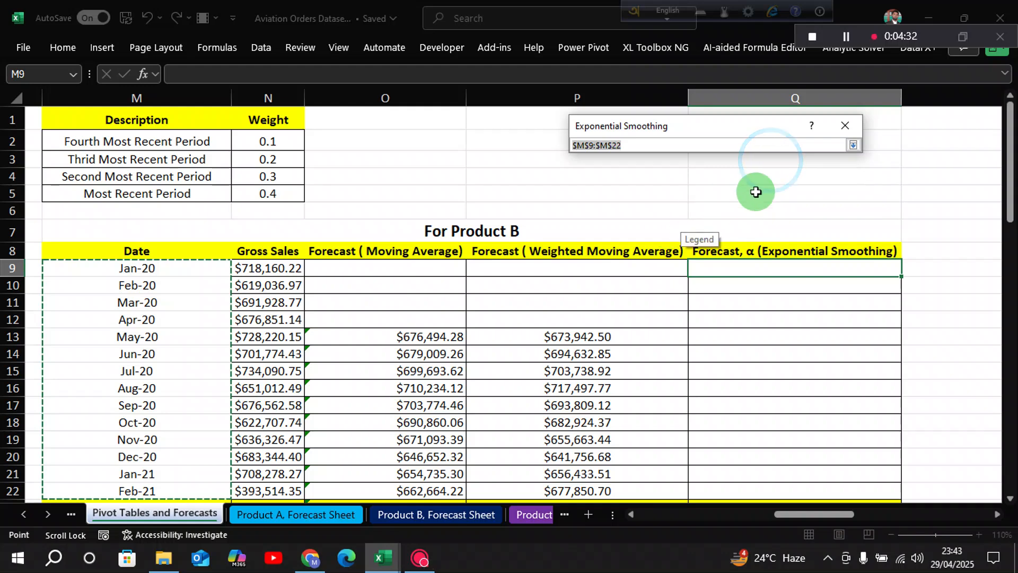
click(850, 145)
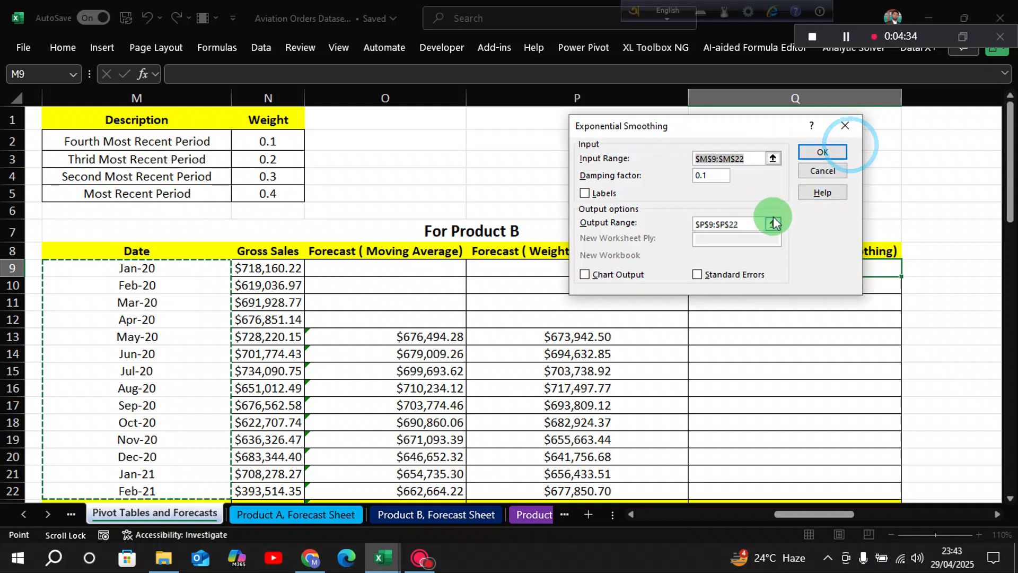
click(773, 159)
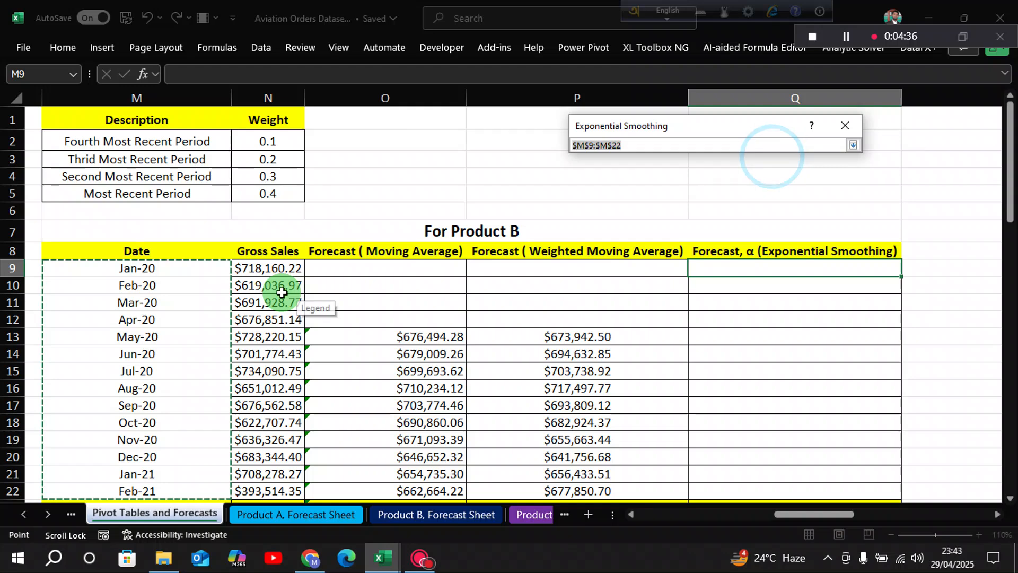
scroll(277, 289, down, 1)
drag(278, 222, 287, 438)
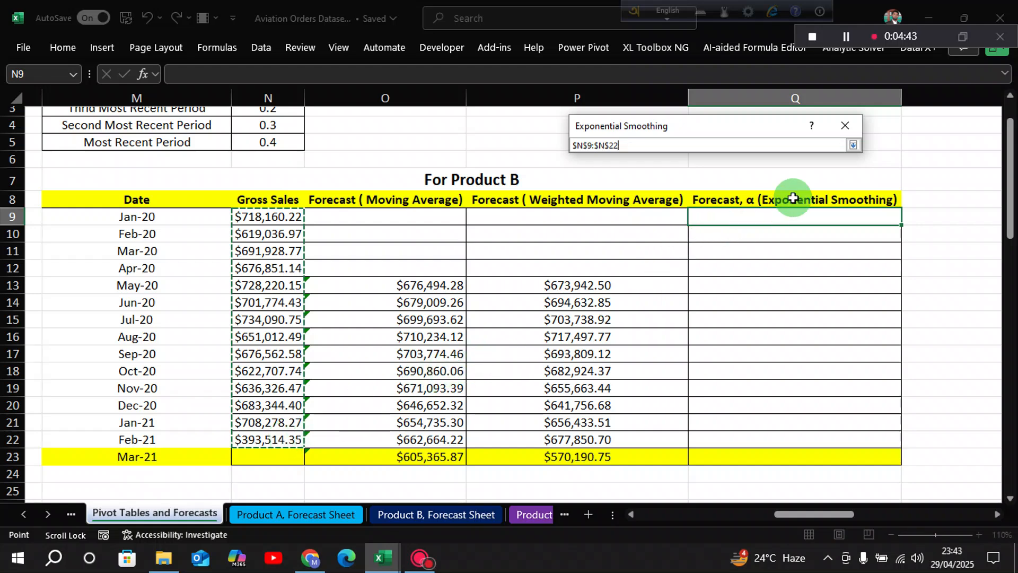
click(852, 145)
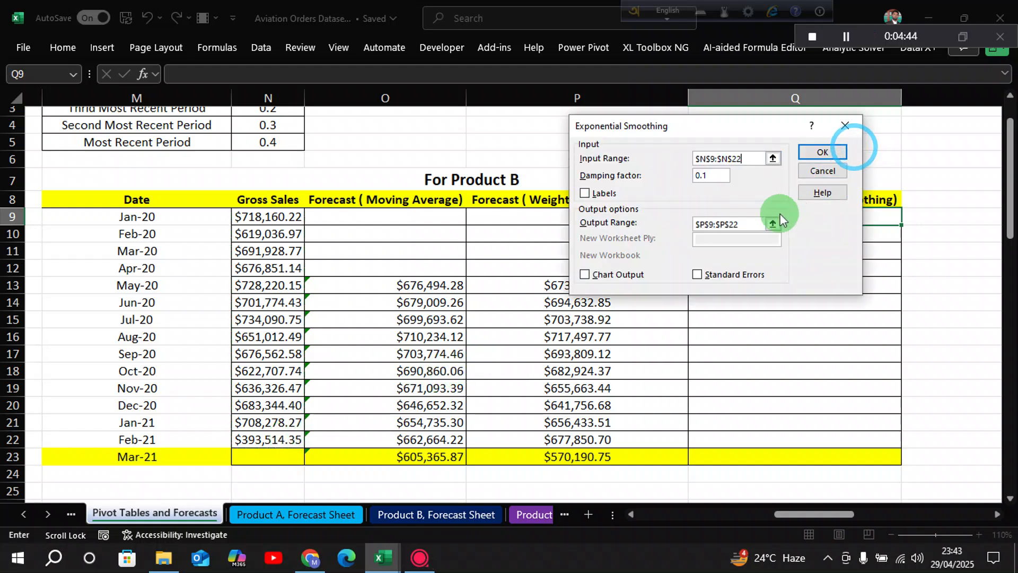
Set the output range to $Q$9:$Q$22 and run the exponential smoothing with a damping factor of 0.1
click(720, 178)
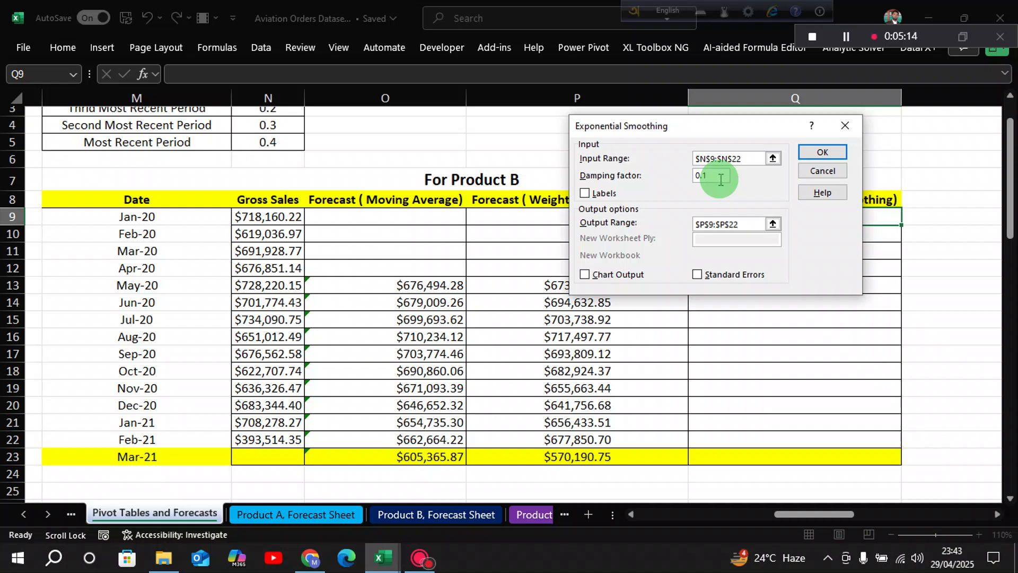
click(769, 224)
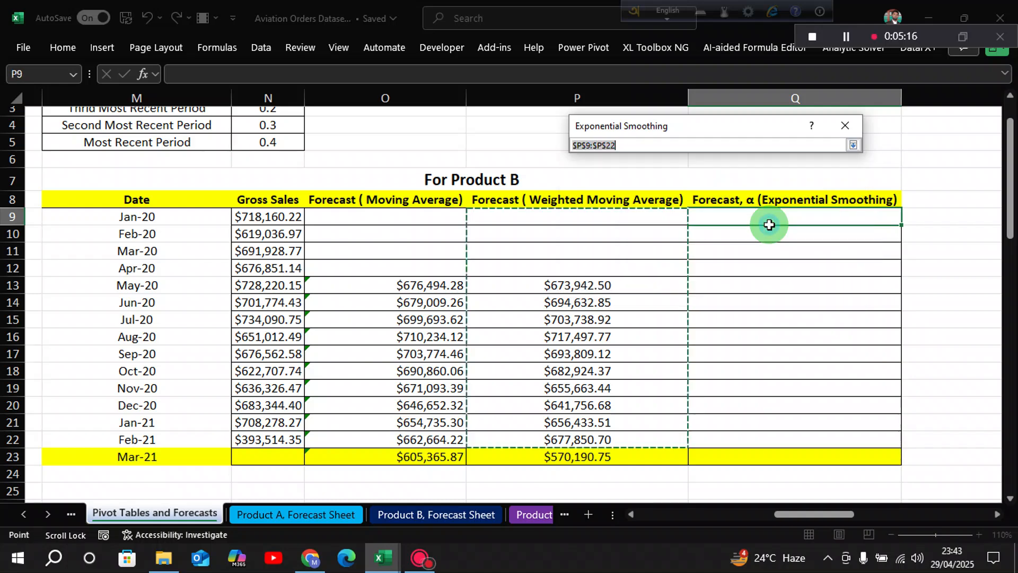
click(748, 216)
drag(749, 216, 766, 431)
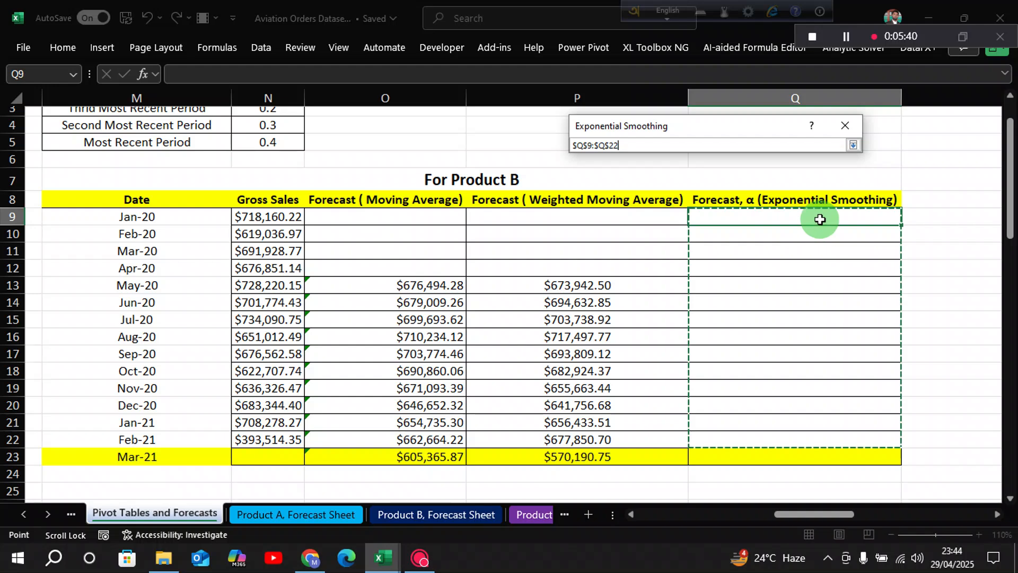
click(853, 145)
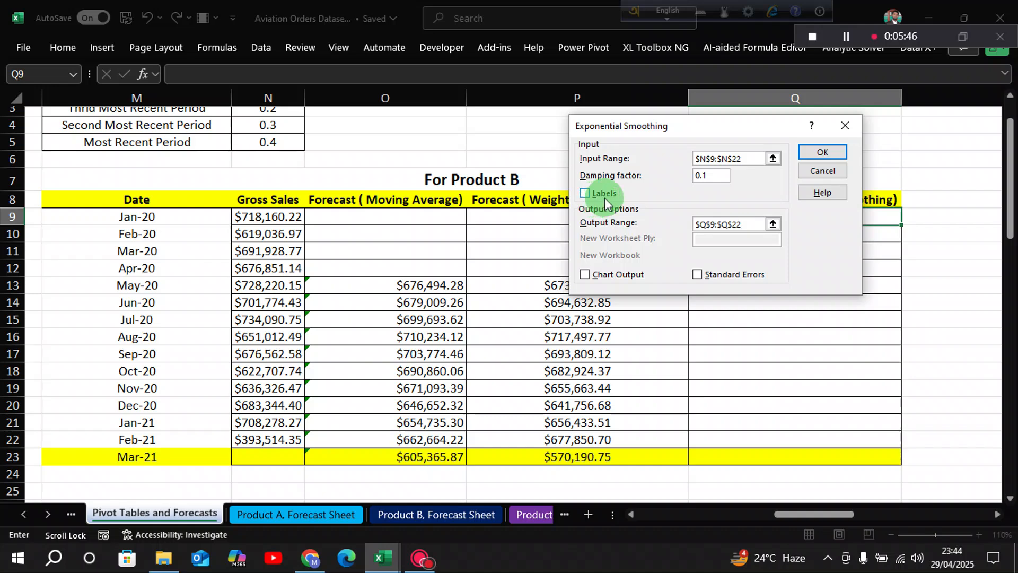
click(827, 155)
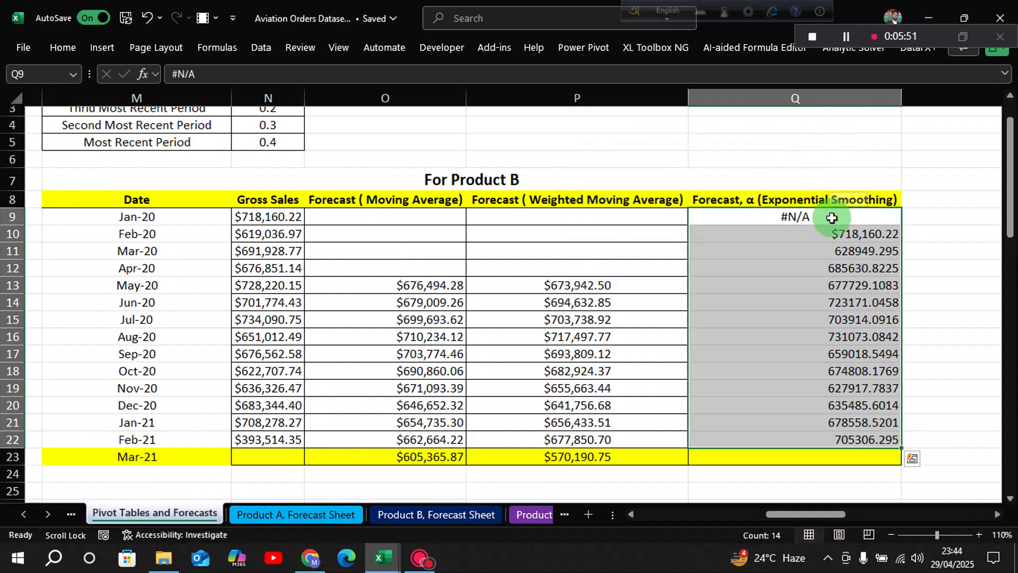
Clear the #N/A value from the Jan-20 exponential smoothing cell, Q9
click(905, 320)
click(838, 220)
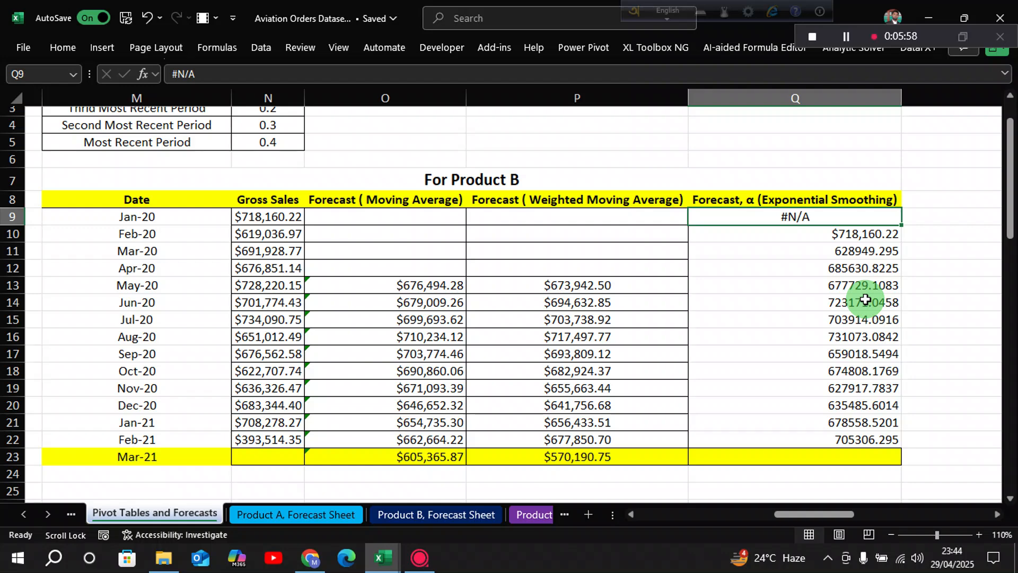
key(Delete)
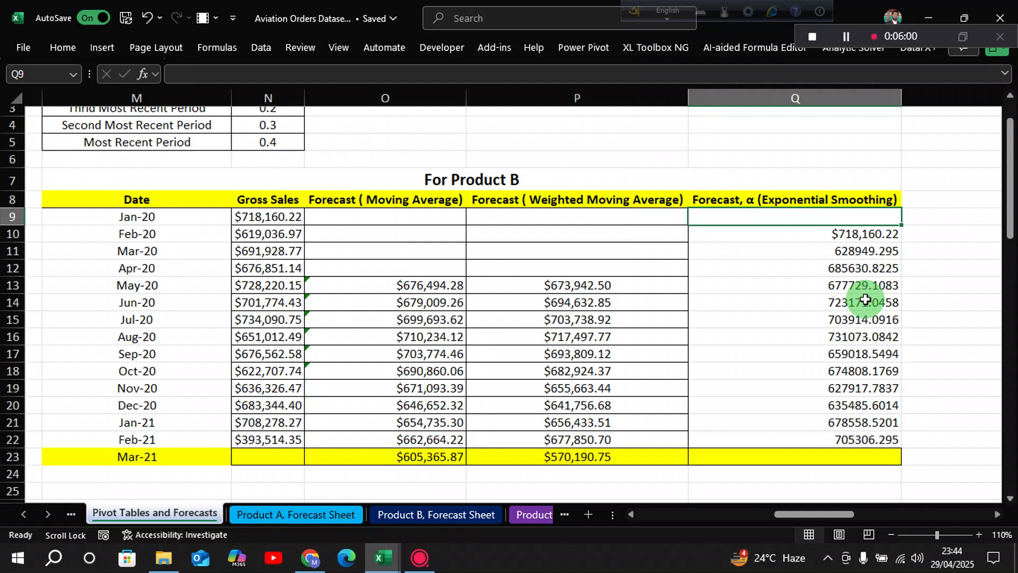
Examine the exponential smoothing formulas in Q10 and Q11 and the gross sales value they draw on
click(969, 284)
click(851, 235)
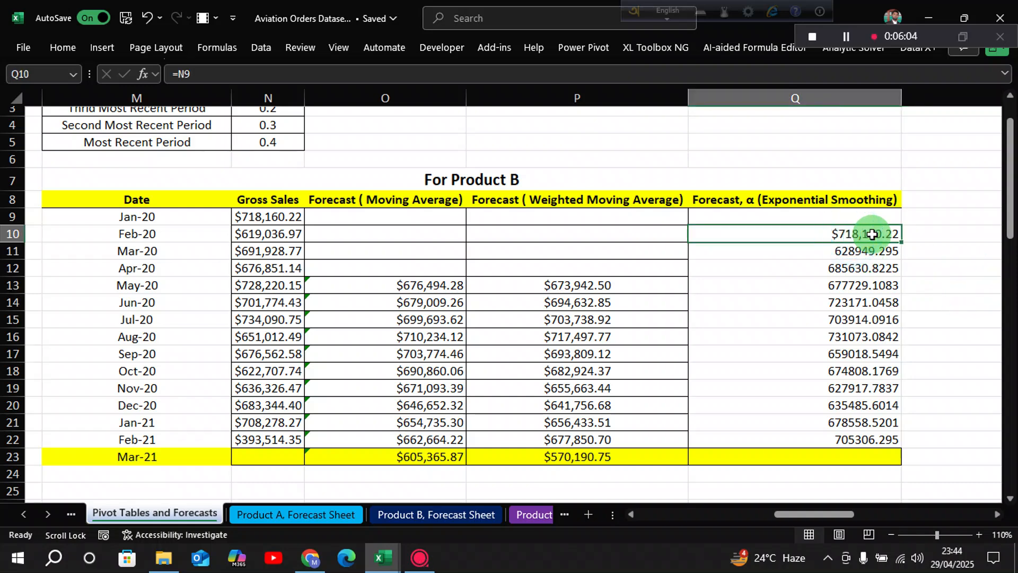
click(280, 221)
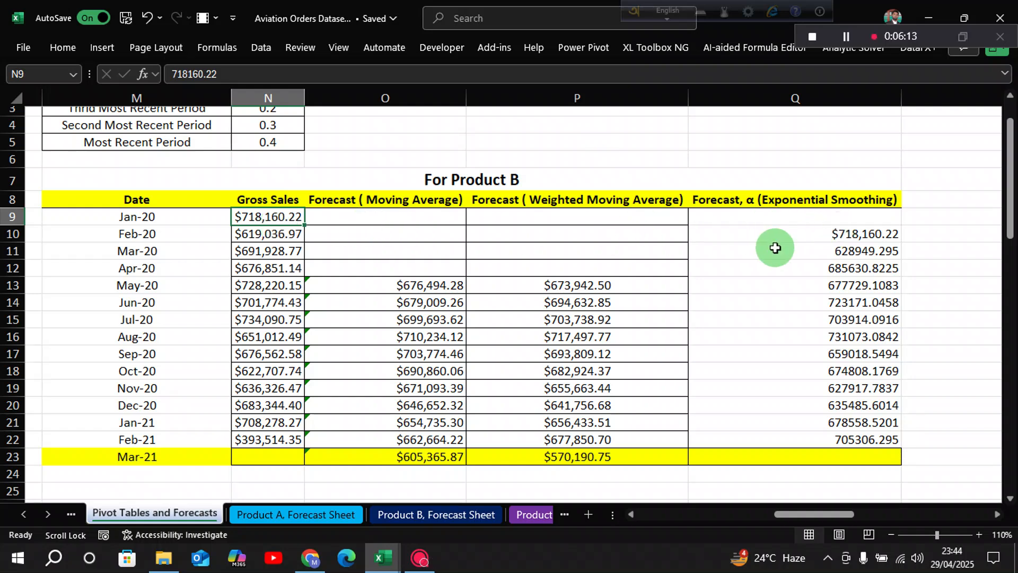
click(856, 236)
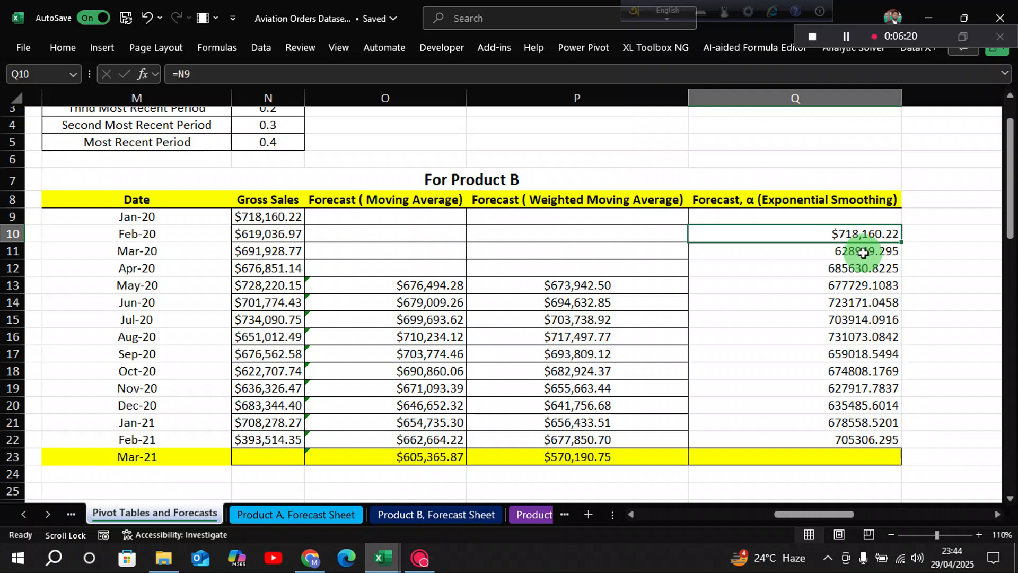
click(862, 253)
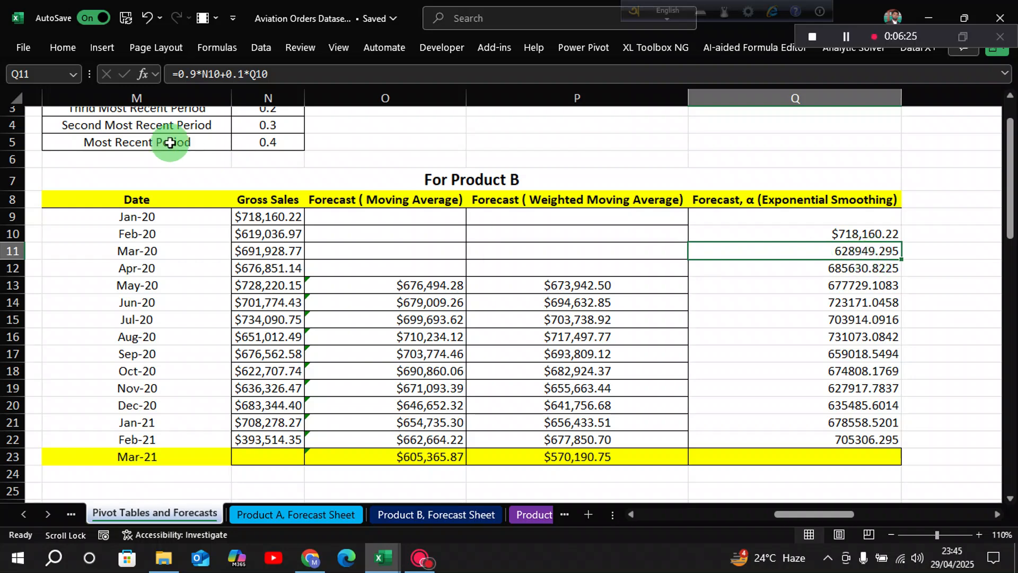
click(272, 73)
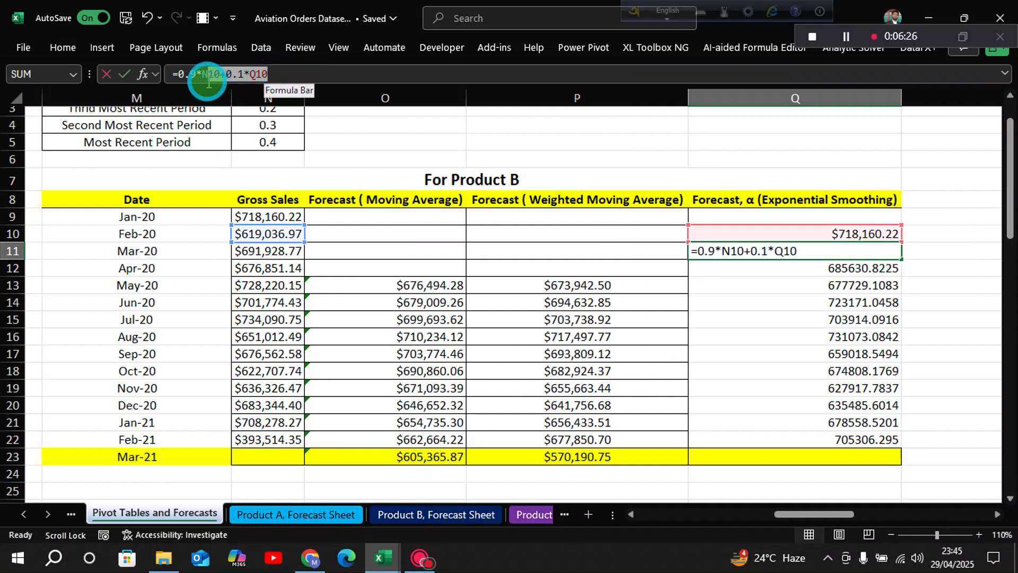
shift+click(196, 74)
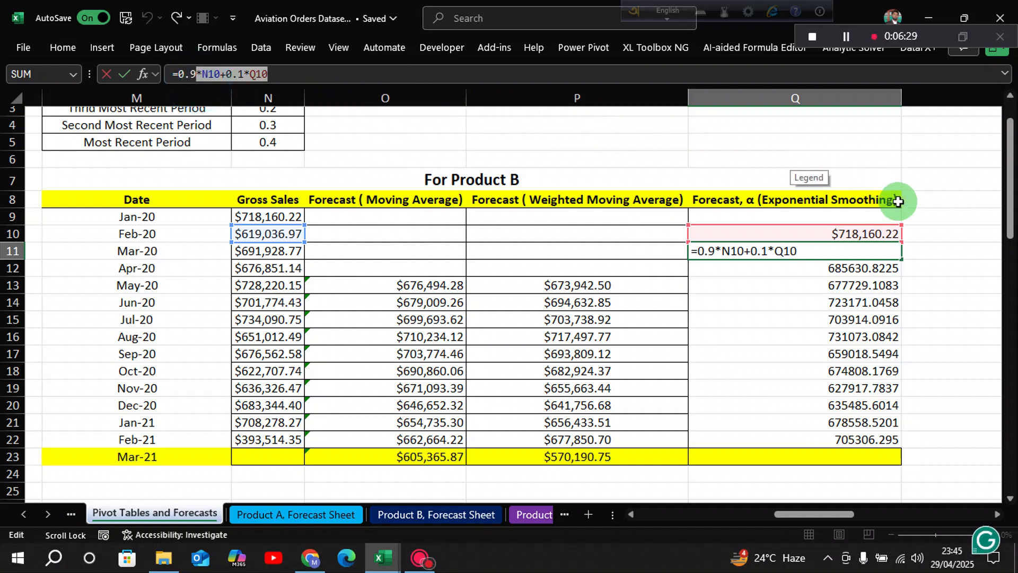
click(790, 251)
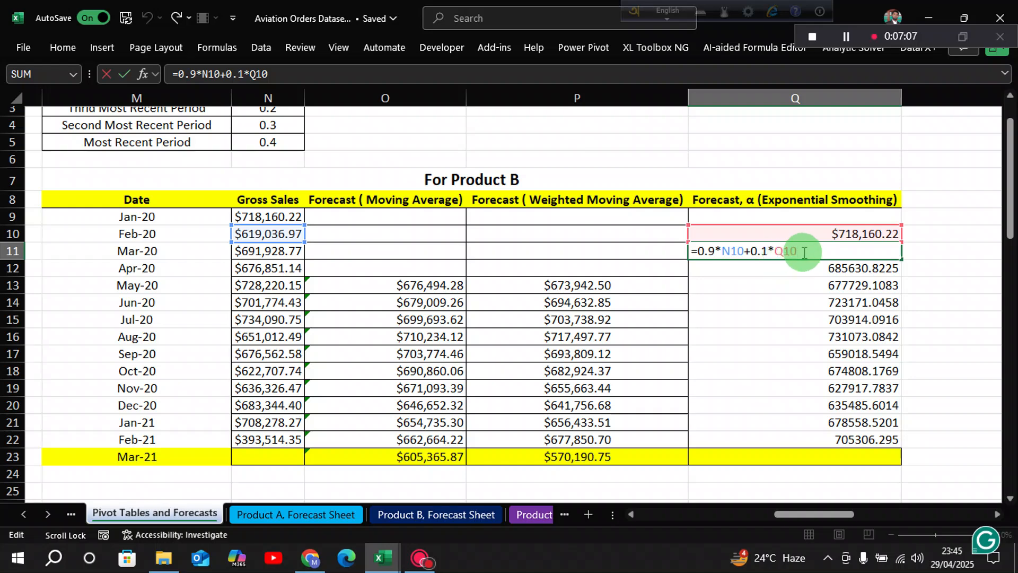
key(Return)
Check the exponential smoothing formulas down the forecast column through the Feb-21 cell, Q22
click(813, 288)
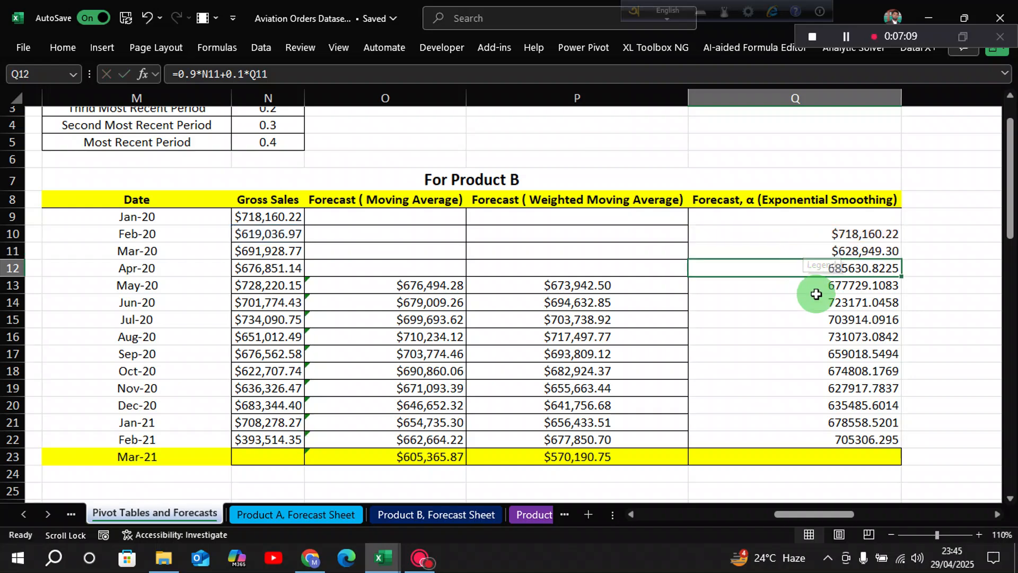
click(823, 319)
click(825, 371)
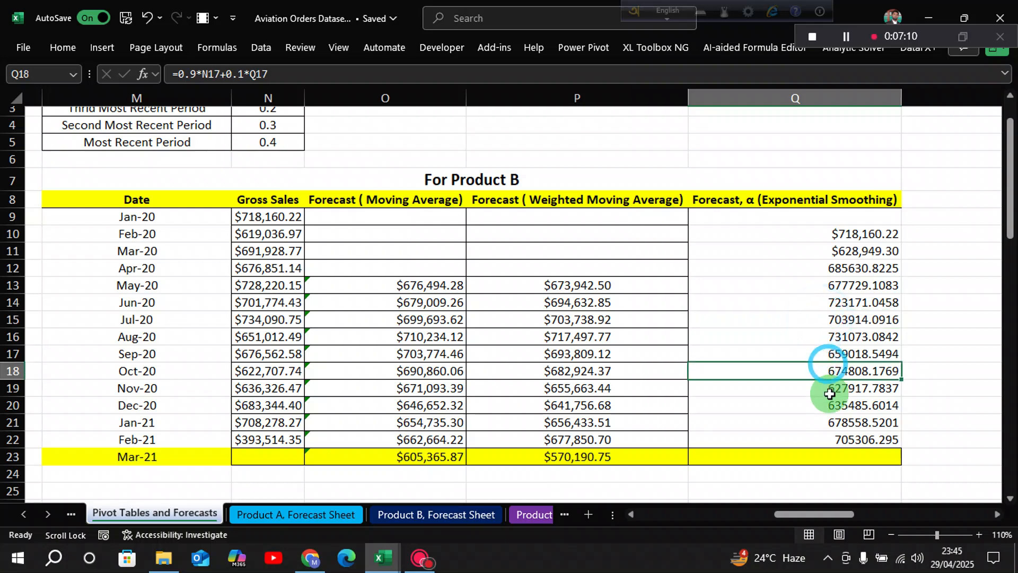
click(825, 387)
click(833, 440)
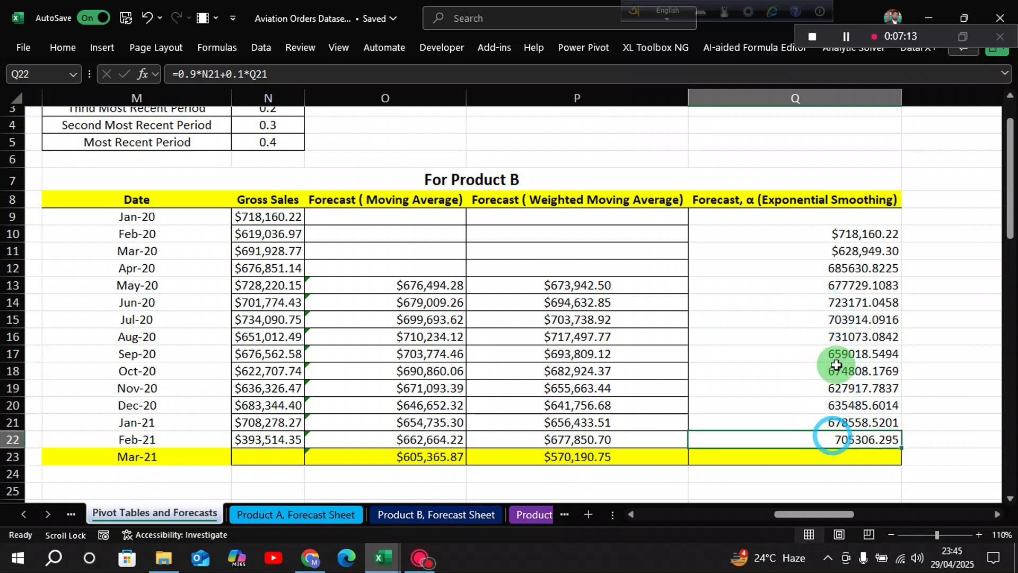
click(836, 235)
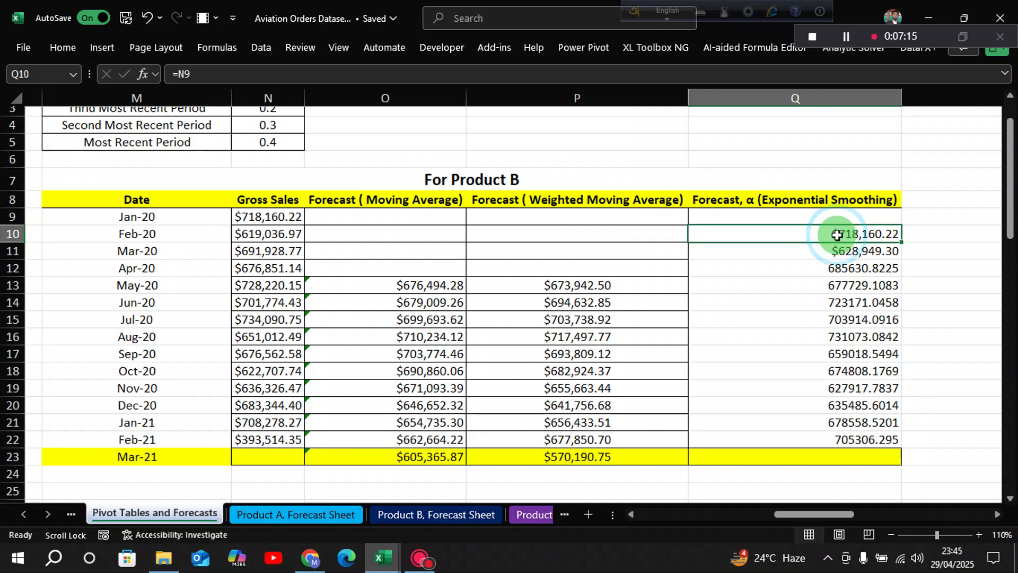
click(853, 439)
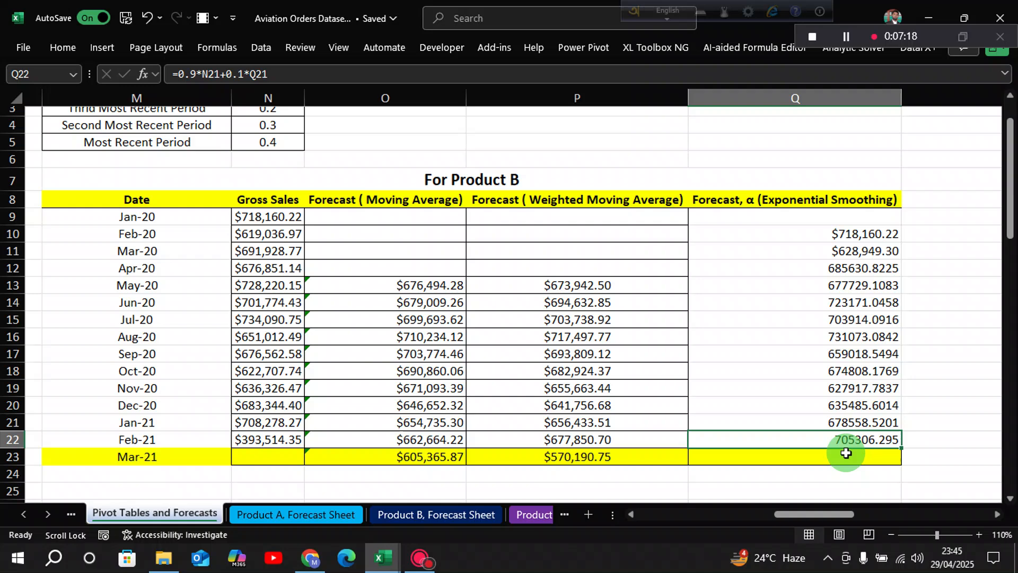
Calculate the Mar-21 exponential smoothing forecast in Q23 with the formula =0.9*N22+0.1*Q22
click(843, 461)
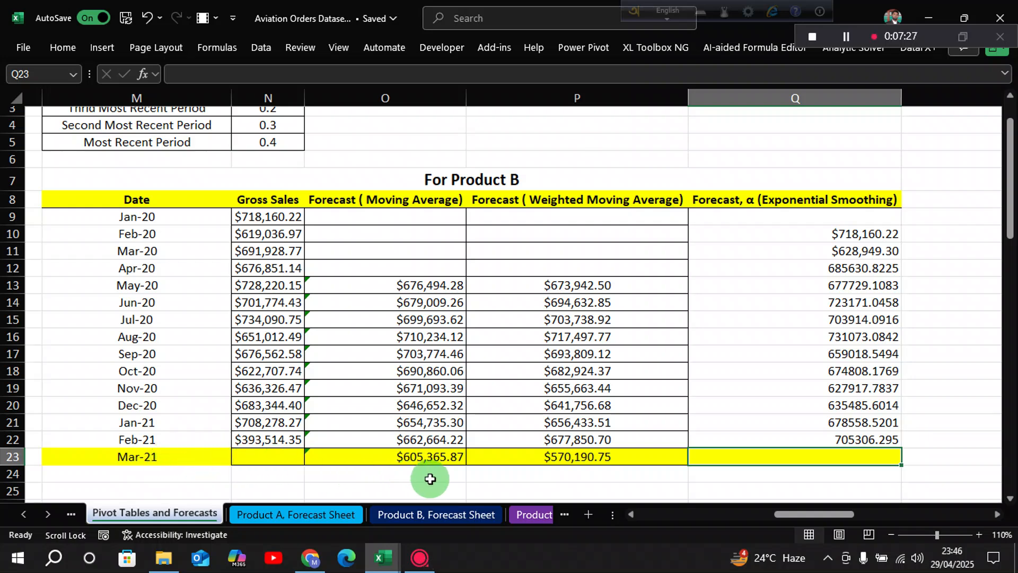
text(=0.9*)
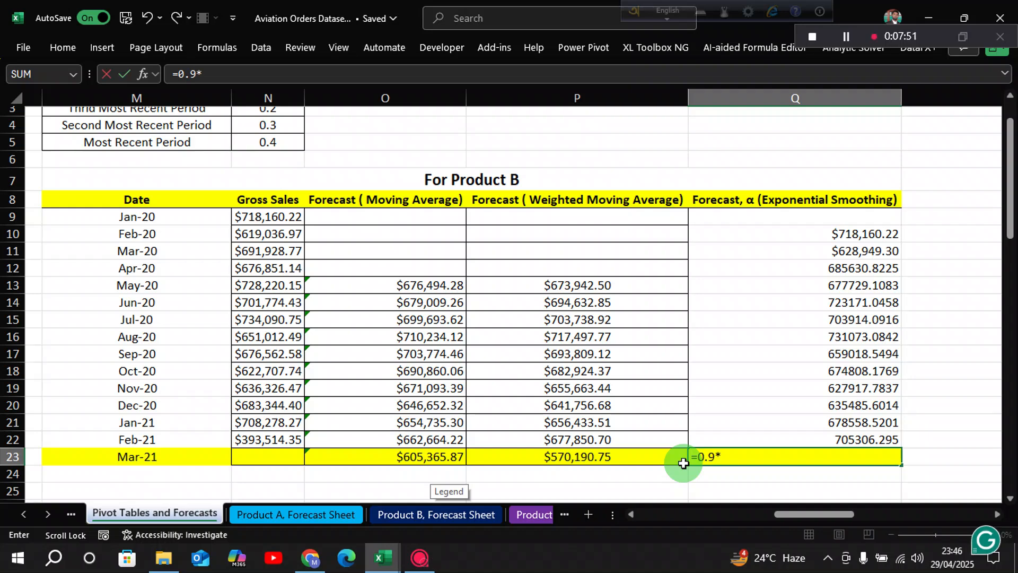
click(288, 441)
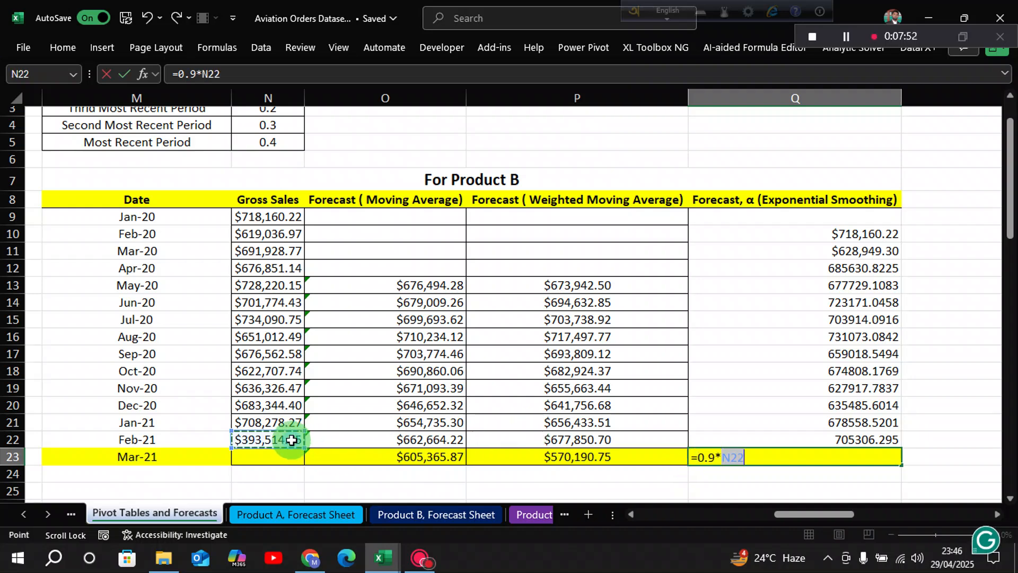
text(+0.1*)
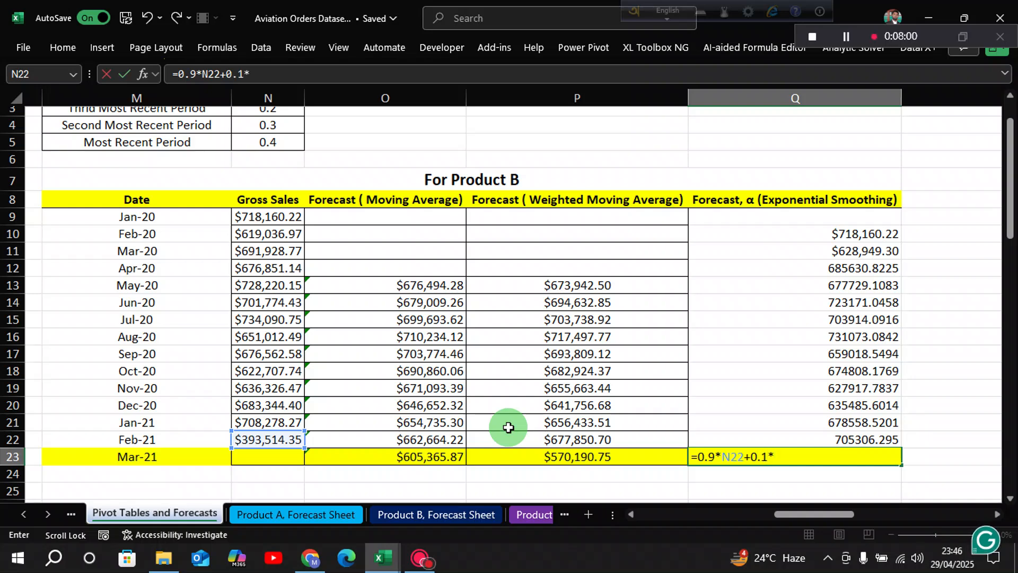
click(830, 436)
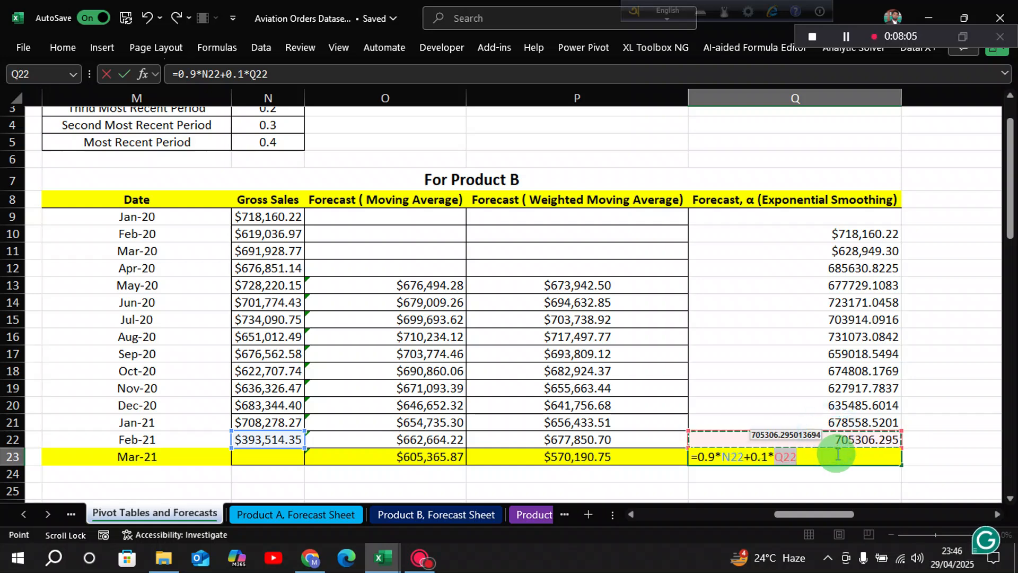
key(Return)
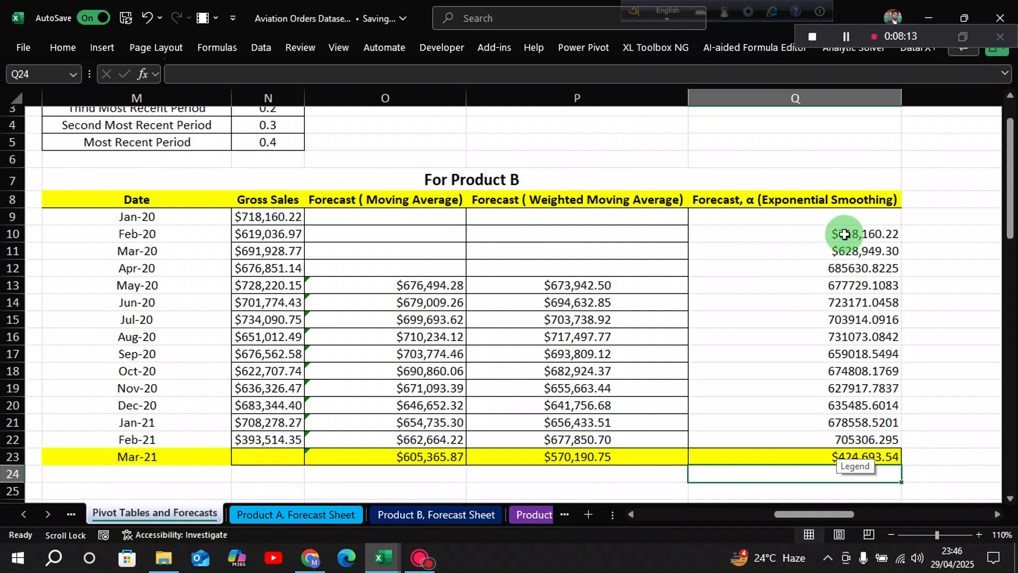
Format the exponential smoothing forecasts in Q10:Q22 as currency with the $ Cherokee (Cherokee, United States) symbol and two decimal places
drag(844, 234, 844, 439)
click(63, 52)
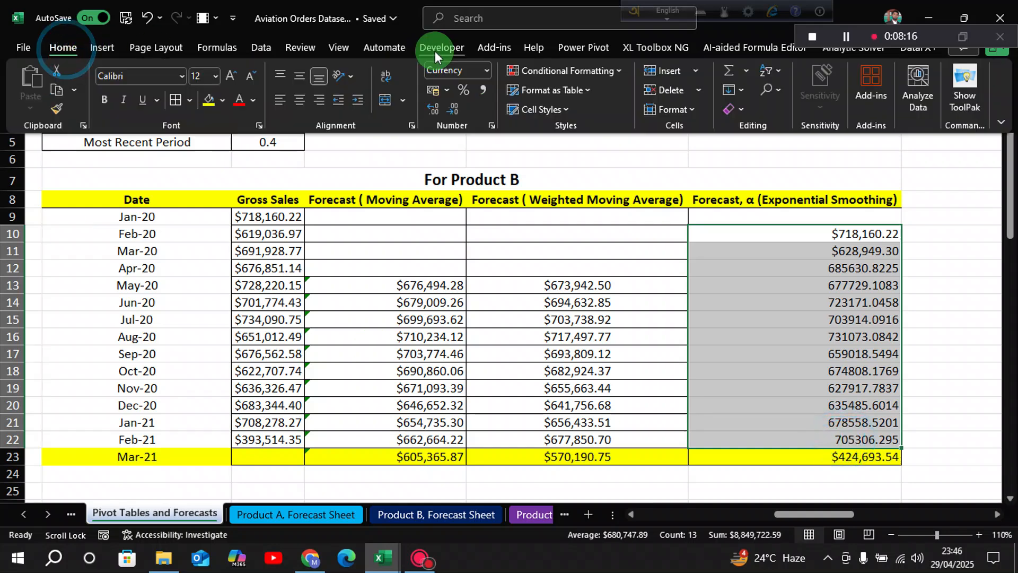
click(483, 73)
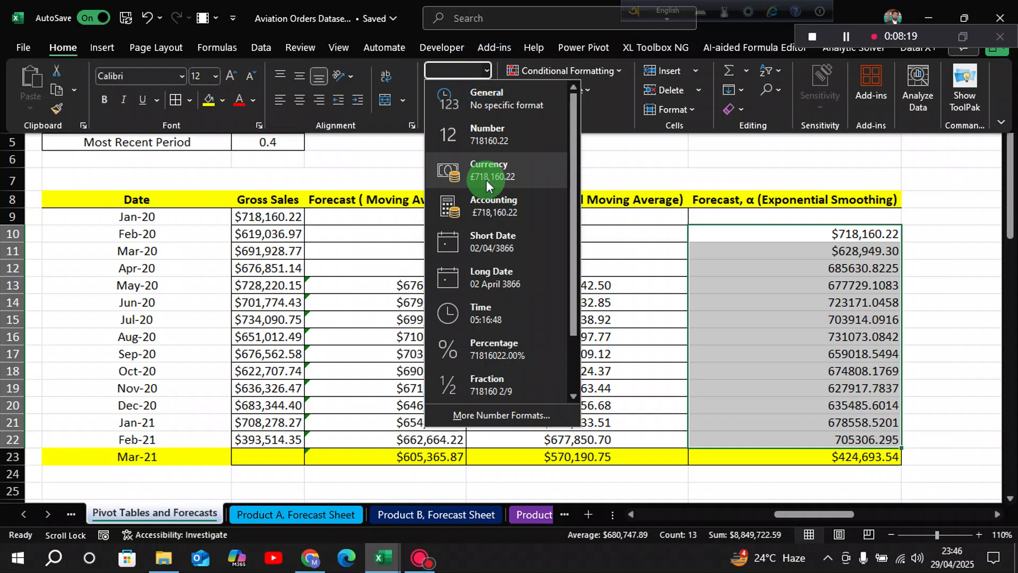
click(486, 177)
click(486, 69)
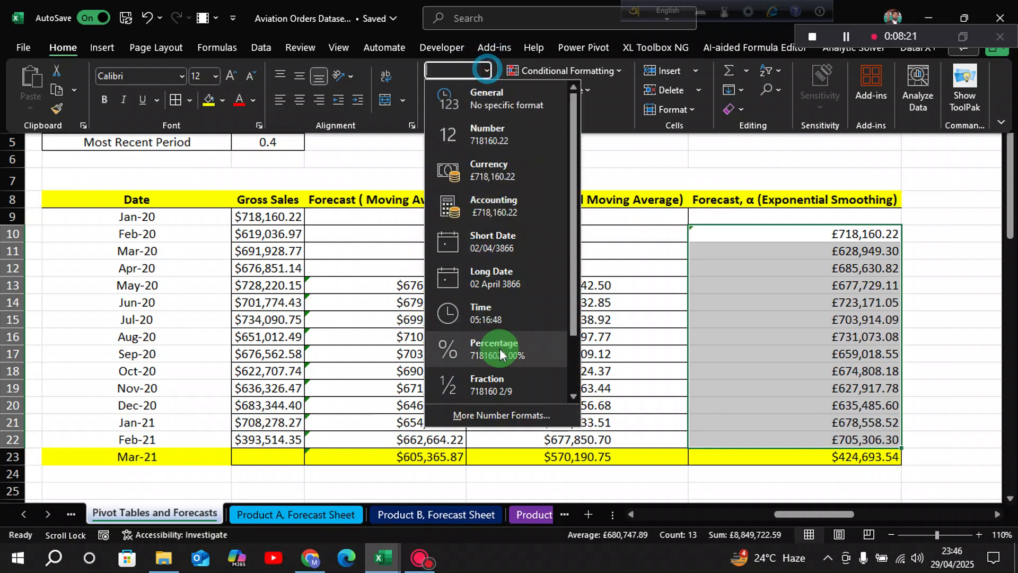
click(503, 413)
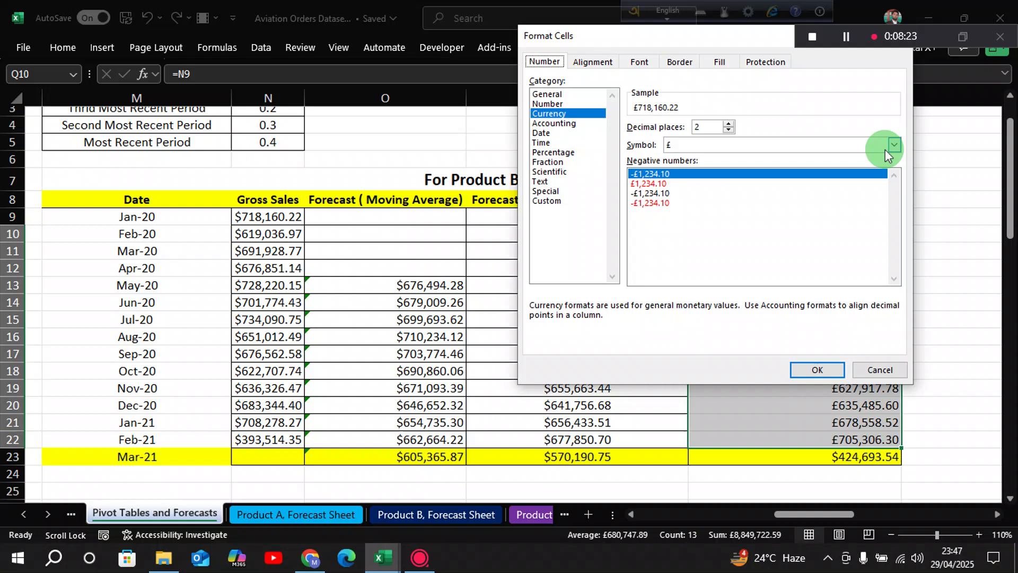
click(894, 145)
click(783, 284)
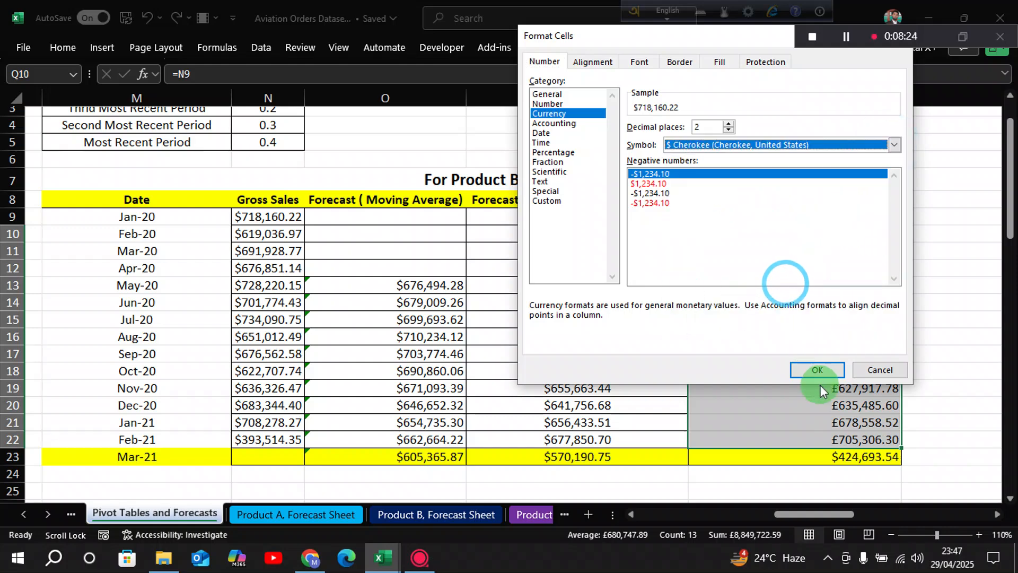
click(817, 369)
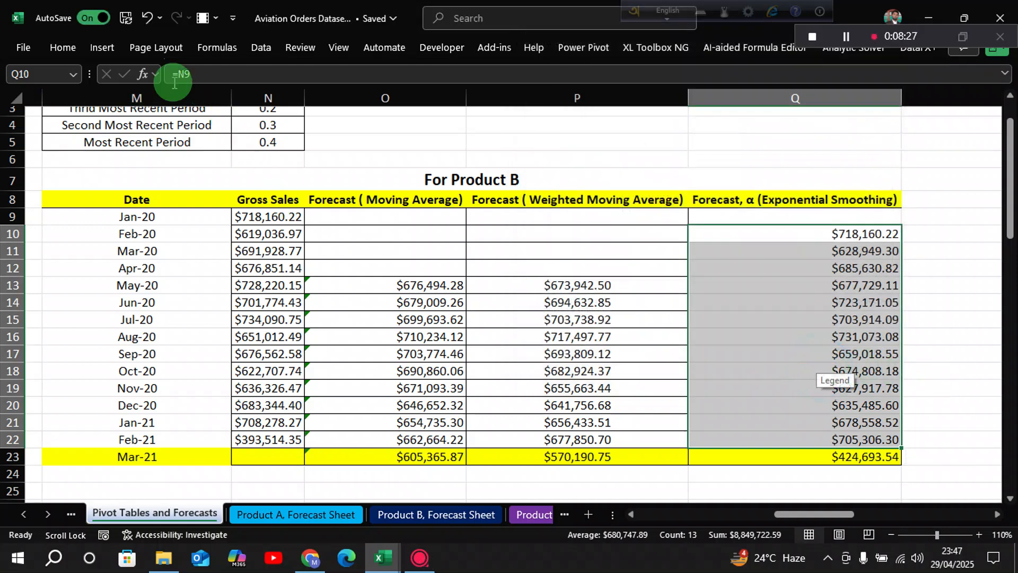
Add borders around all cells of the exponential smoothing forecast column, Q9:Q22
drag(843, 216, 851, 440)
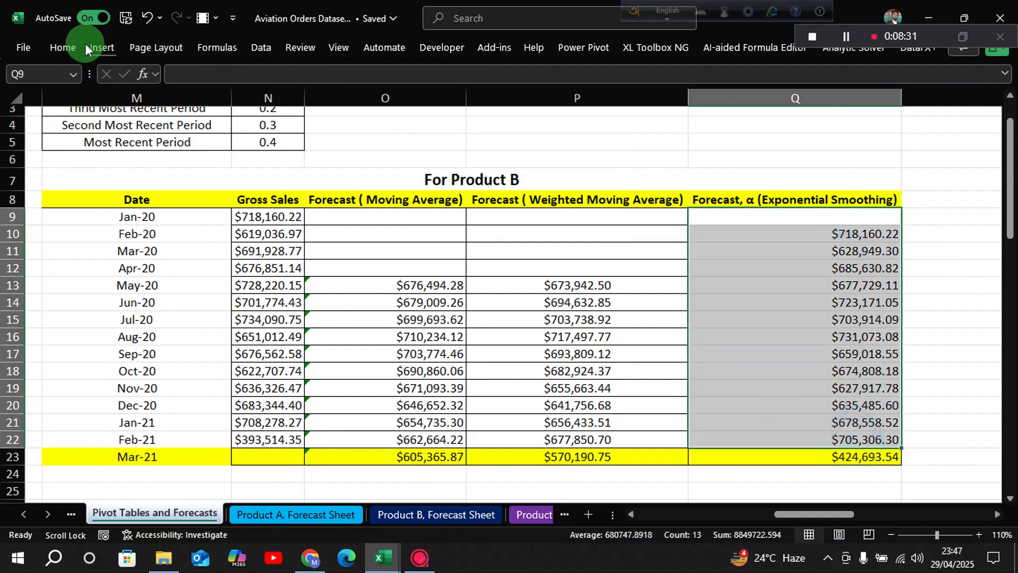
click(73, 53)
click(177, 100)
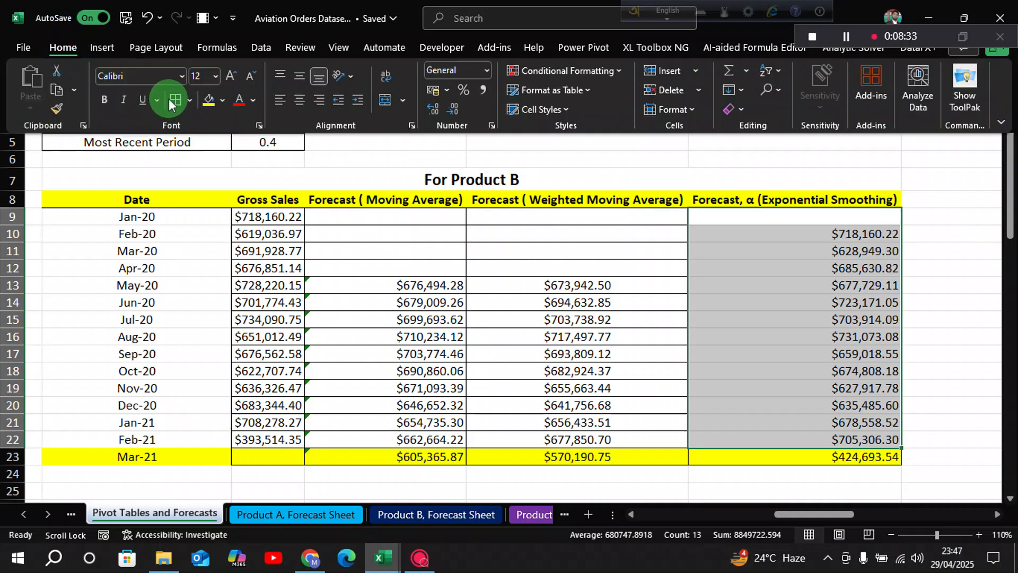
click(941, 301)
click(971, 326)
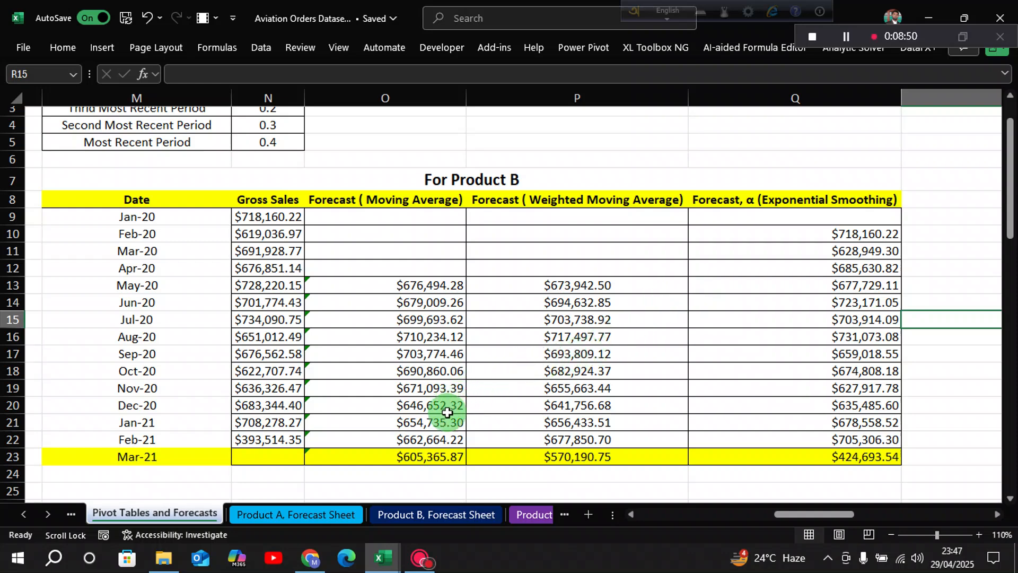
Switch to the Project 1 workbook and look over the Weighted Moving Average sheet's weights and forecast table
click(384, 558)
click(419, 508)
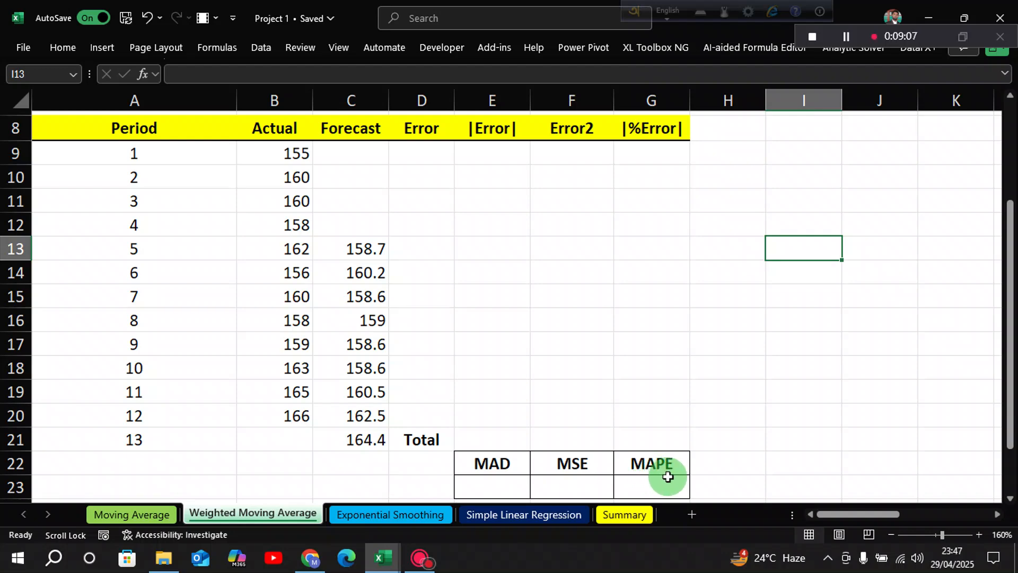
scroll(282, 287, up, 3)
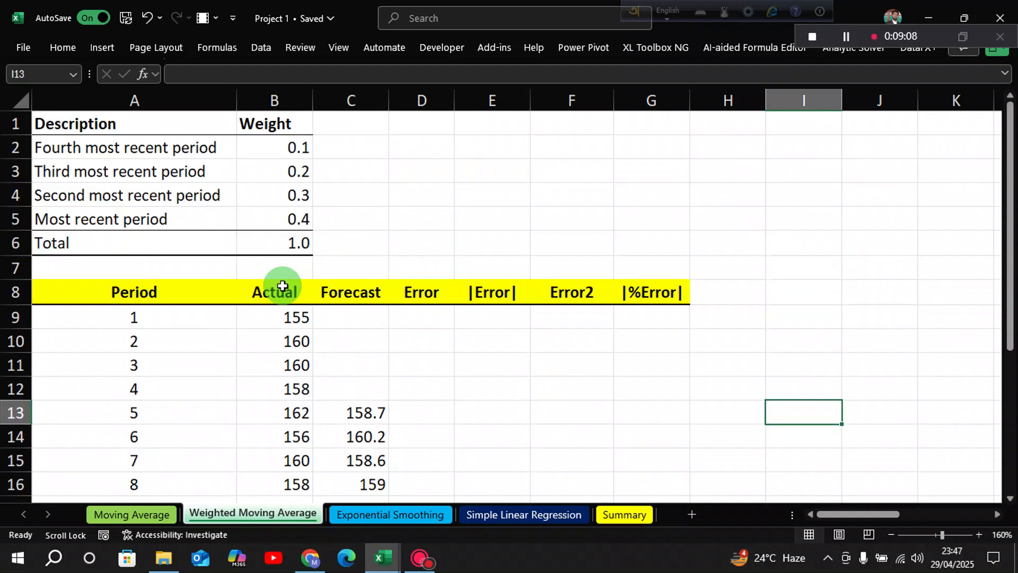
scroll(281, 286, down, 1)
scroll(304, 311, up, 1)
scroll(308, 318, down, 3)
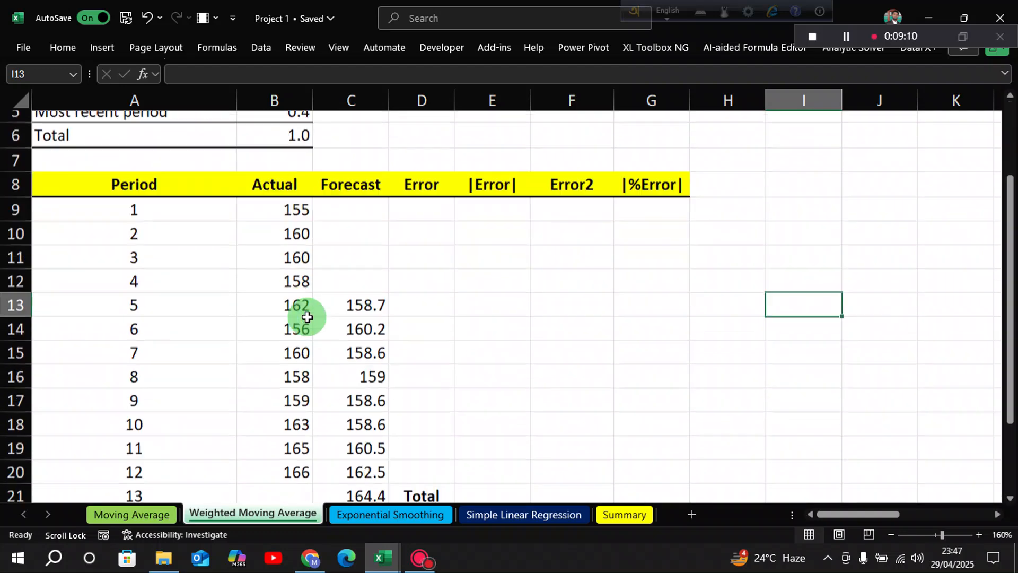
scroll(276, 297, up, 3)
scroll(339, 341, down, 1)
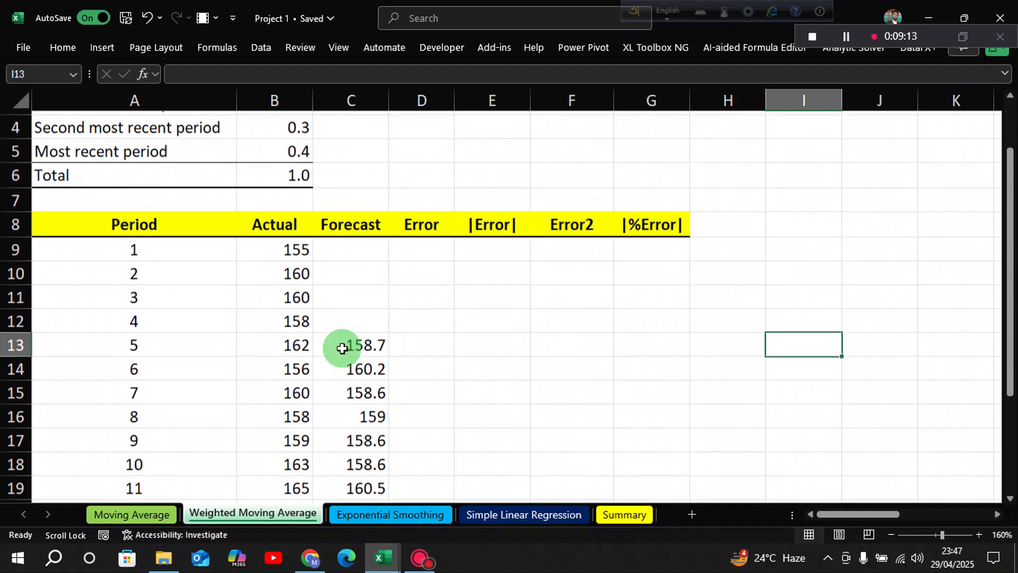
scroll(311, 288, up, 1)
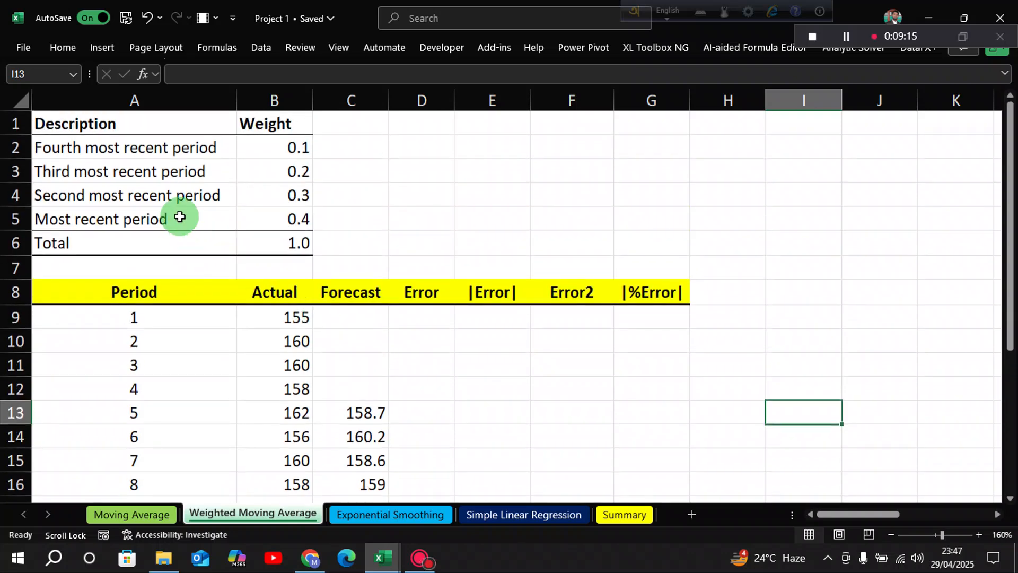
Review the period weights and the weighted moving average formula for period 5 in C13
click(282, 160)
click(284, 214)
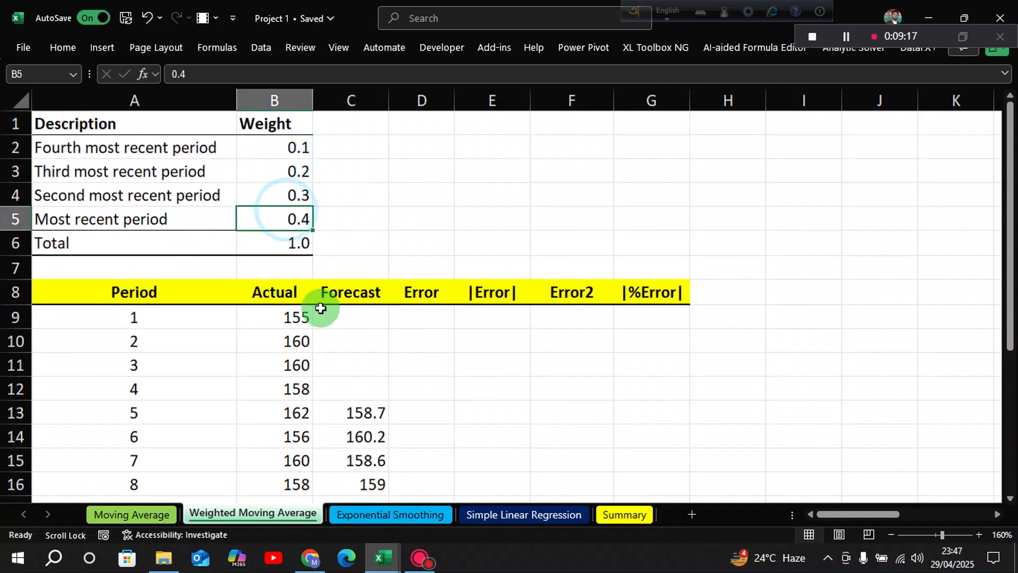
scroll(329, 343, down, 1)
scroll(297, 297, down, 2)
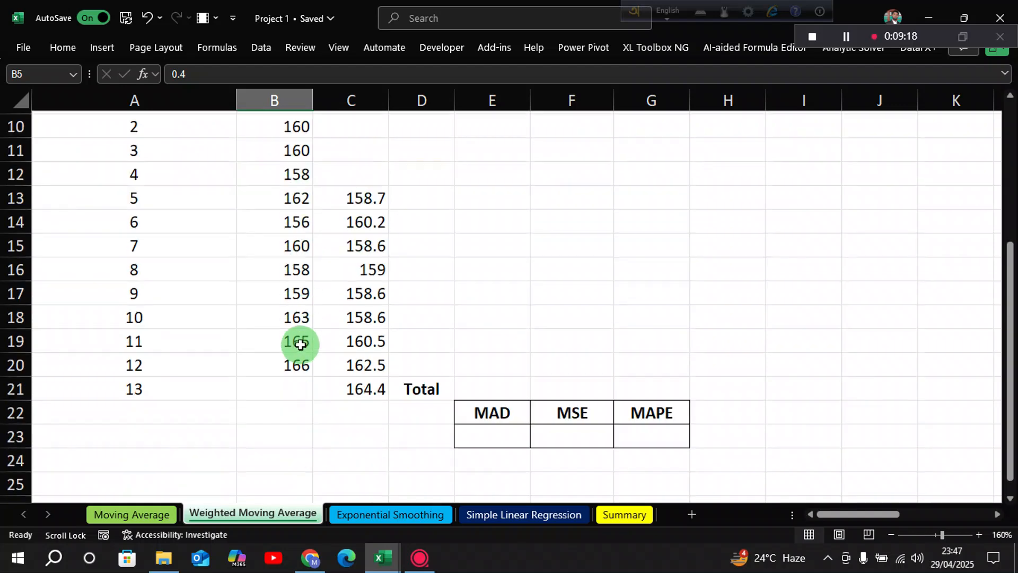
scroll(324, 297, up, 2)
click(363, 343)
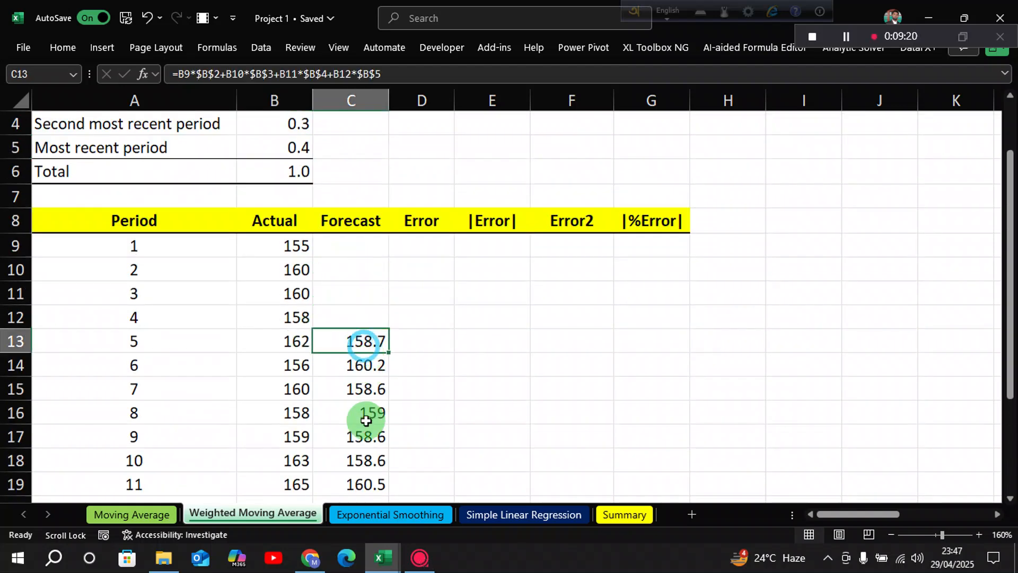
Review the period 8 forecast formula in C16, the weights, and the empty error and MAD, MSE and MAPE cells
click(366, 421)
scroll(358, 373, down, 2)
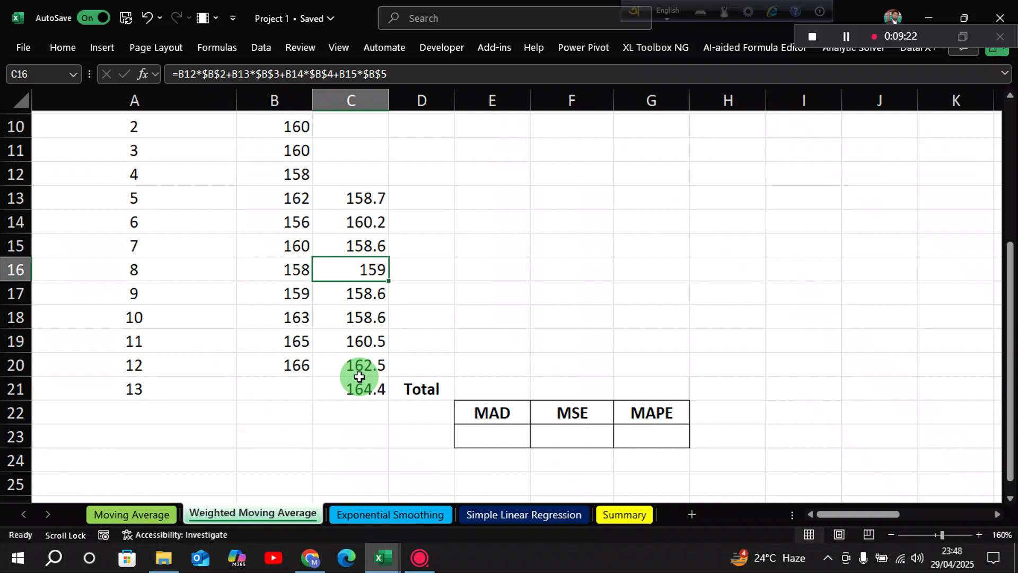
scroll(359, 377, up, 2)
scroll(357, 359, up, 1)
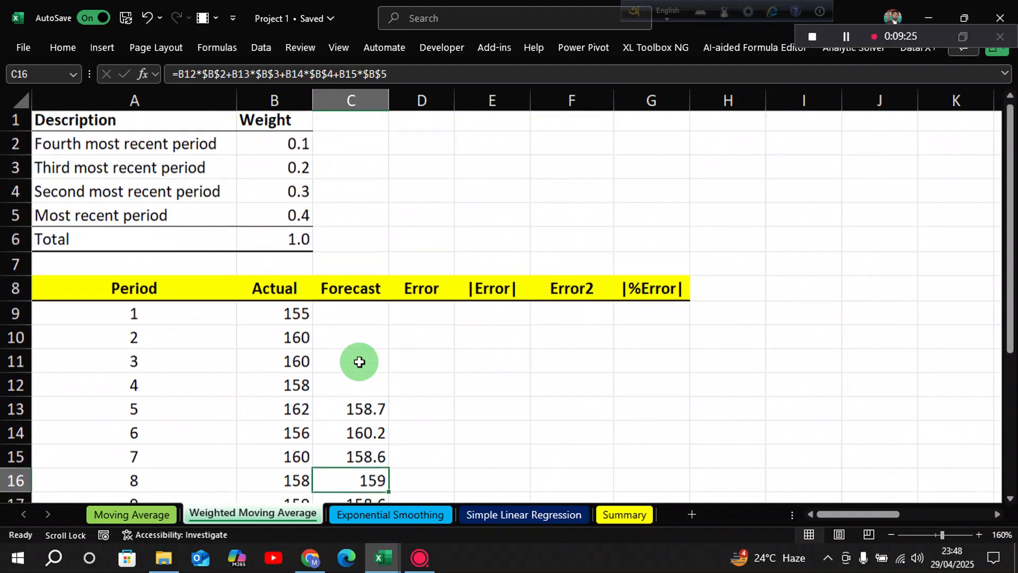
scroll(359, 362, down, 2)
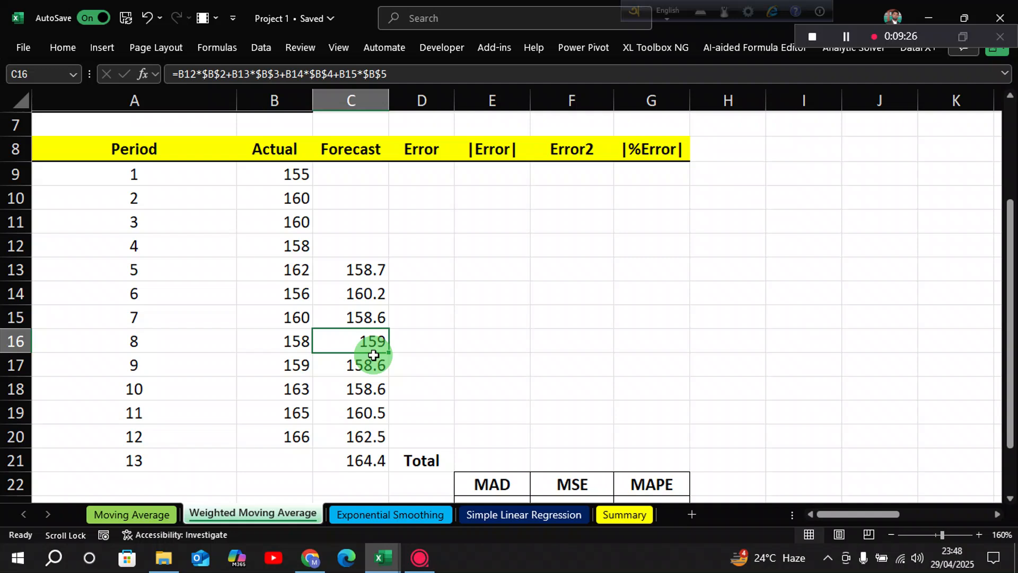
scroll(518, 411, down, 1)
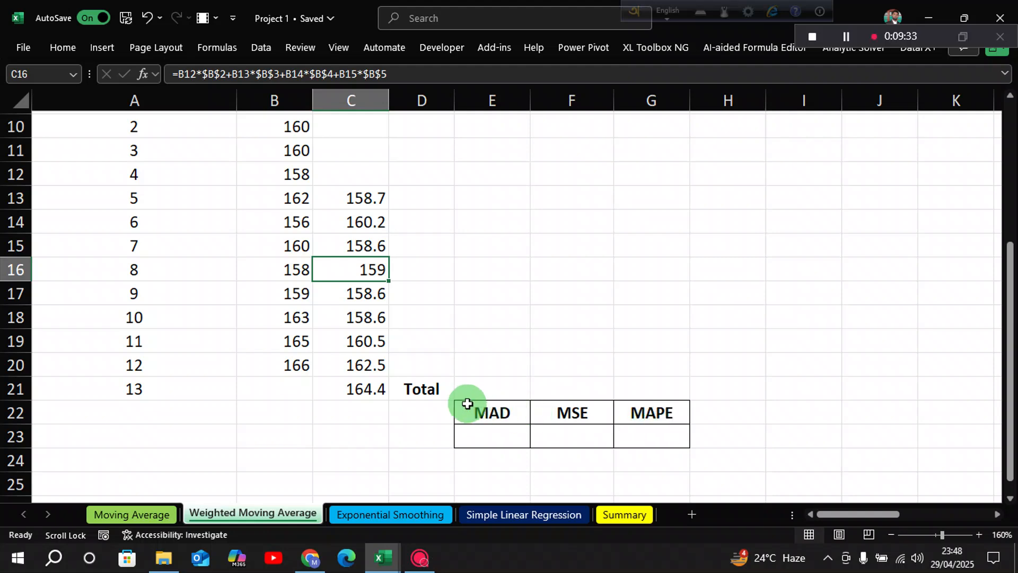
scroll(456, 402, up, 2)
scroll(280, 293, up, 1)
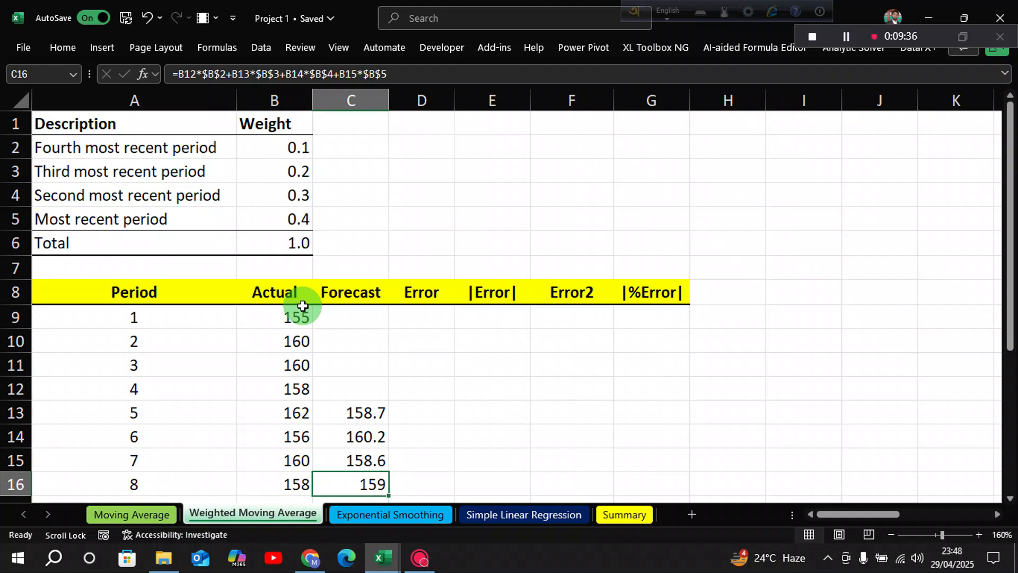
scroll(303, 306, down, 1)
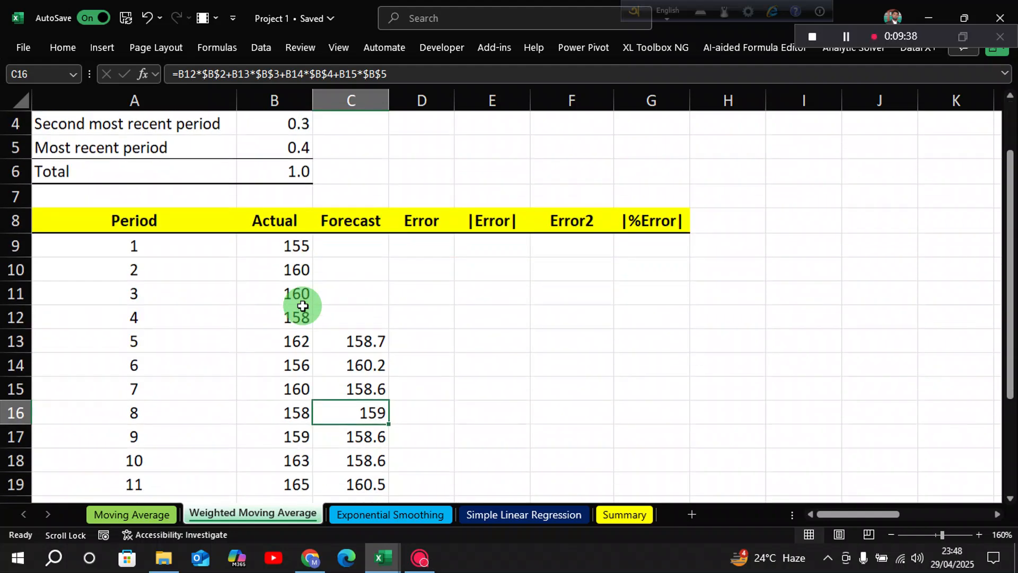
scroll(366, 310, down, 1)
scroll(385, 309, up, 1)
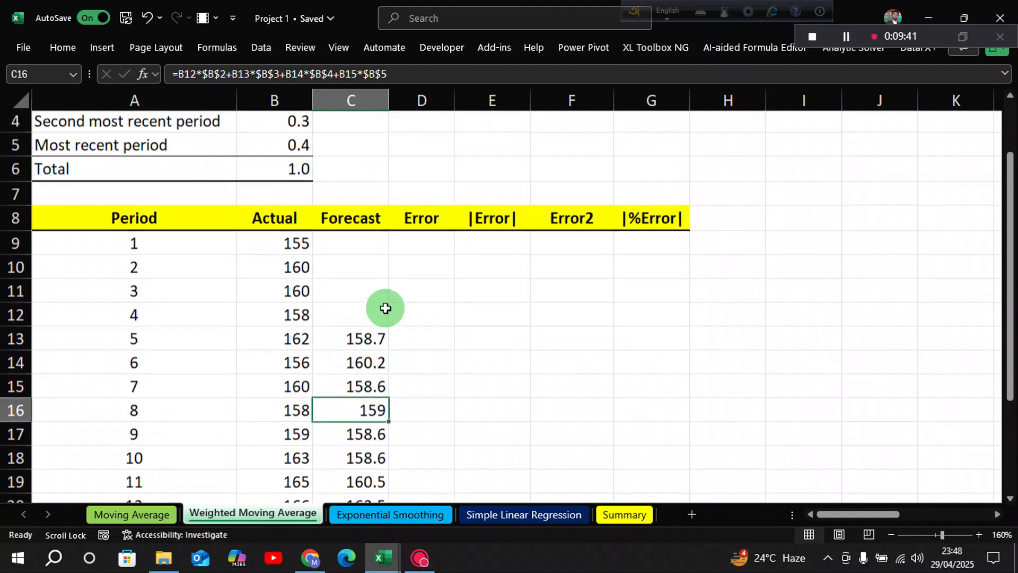
Calculate the forecast error in D13 as =C13-B13 and fill the formula down through D20
click(424, 339)
scroll(436, 346, down, 1)
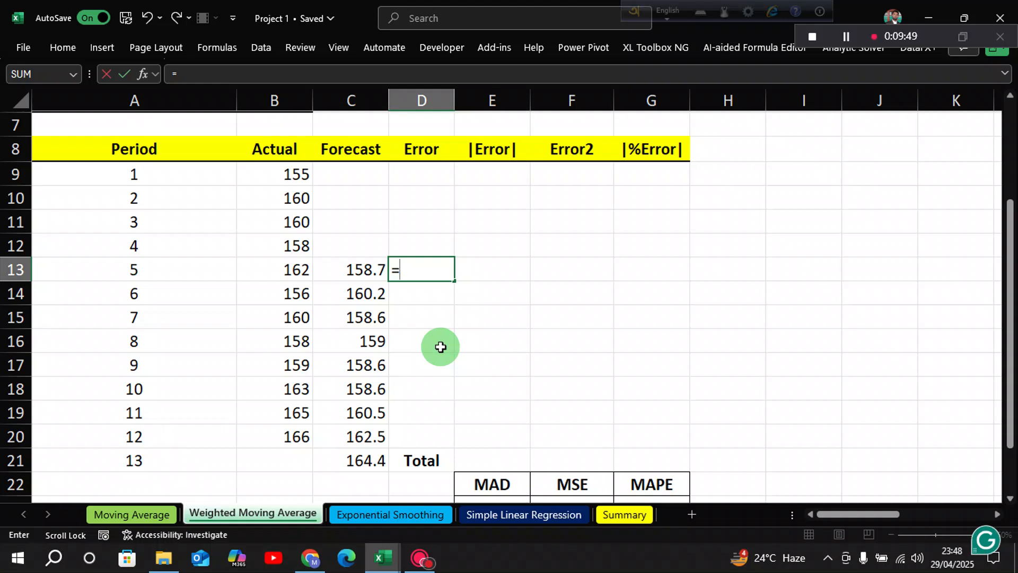
click(366, 271)
text(-)
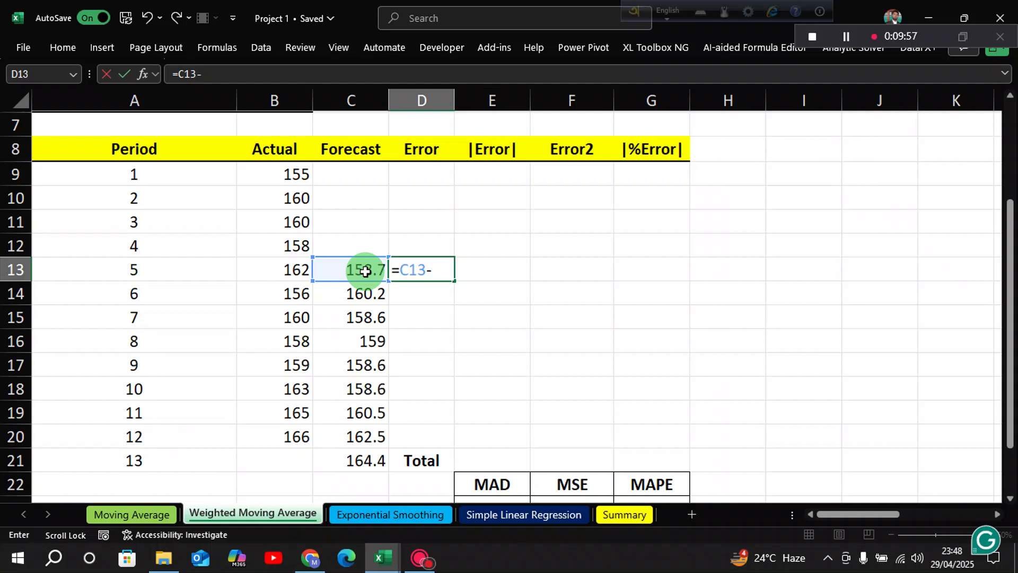
click(294, 267)
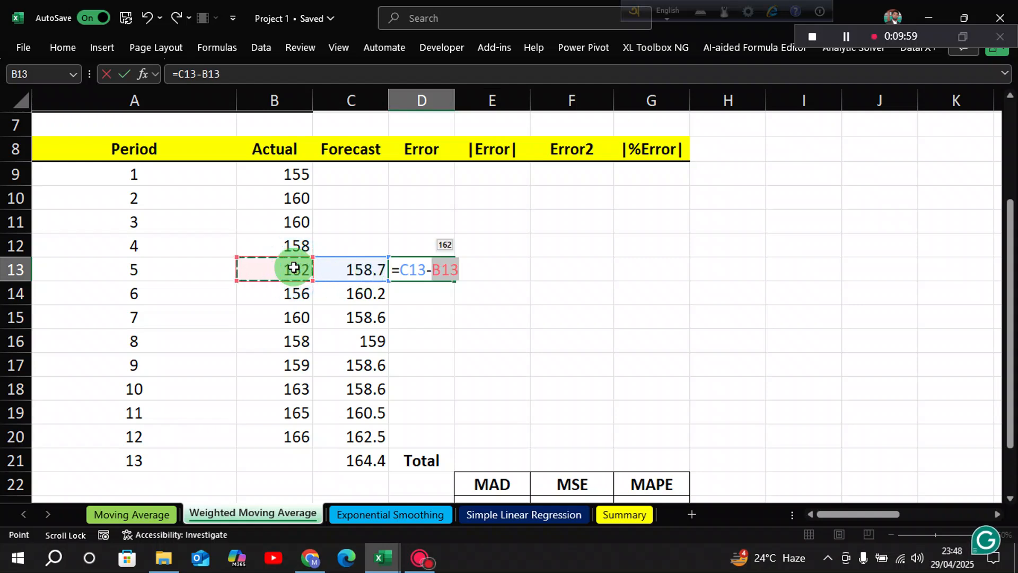
key(Return)
click(434, 271)
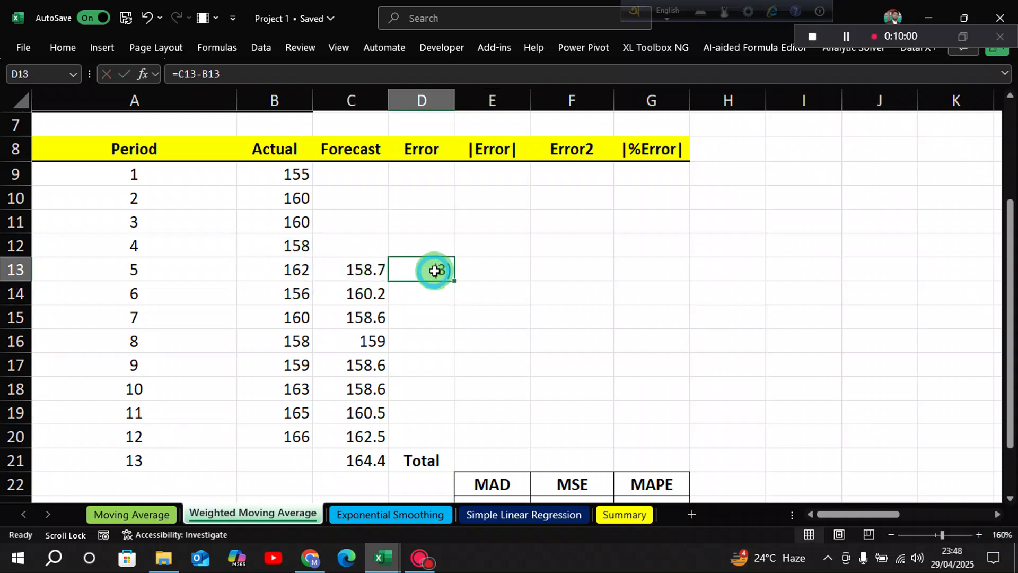
drag(453, 280, 456, 446)
click(504, 364)
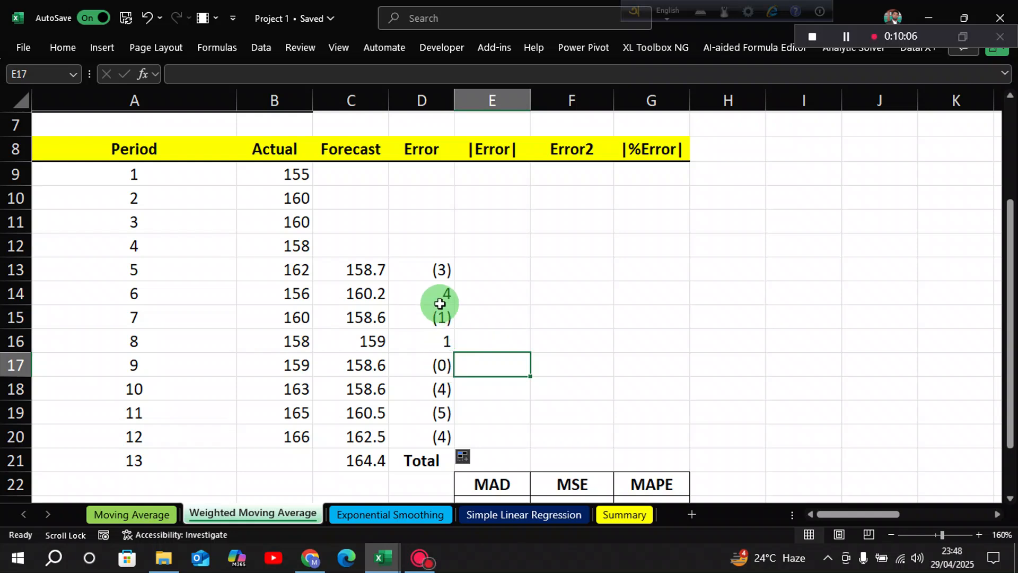
Calculate the absolute error in E13 with =ABS(D13) and fill the formula down through E20
click(496, 272)
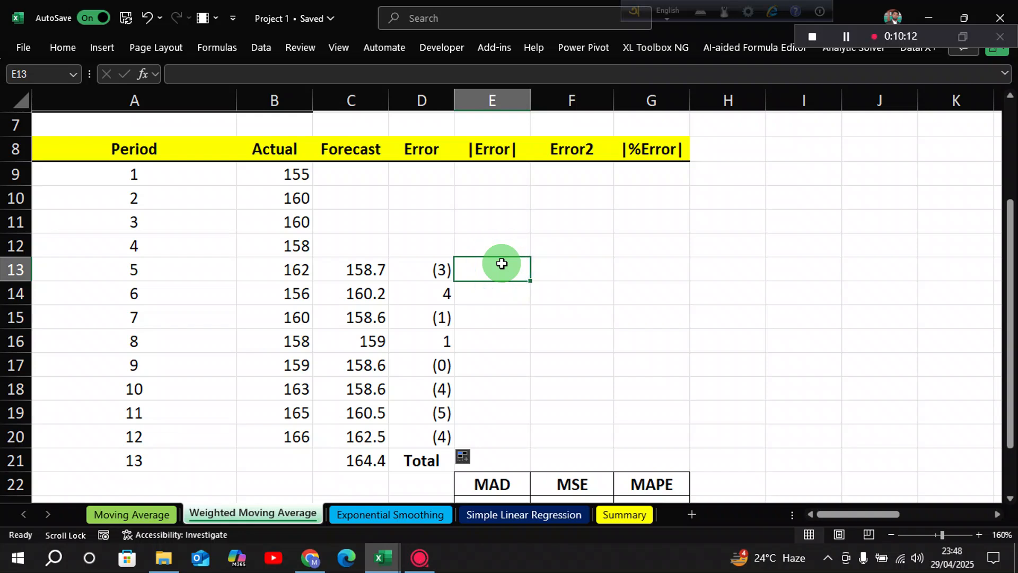
text(=)
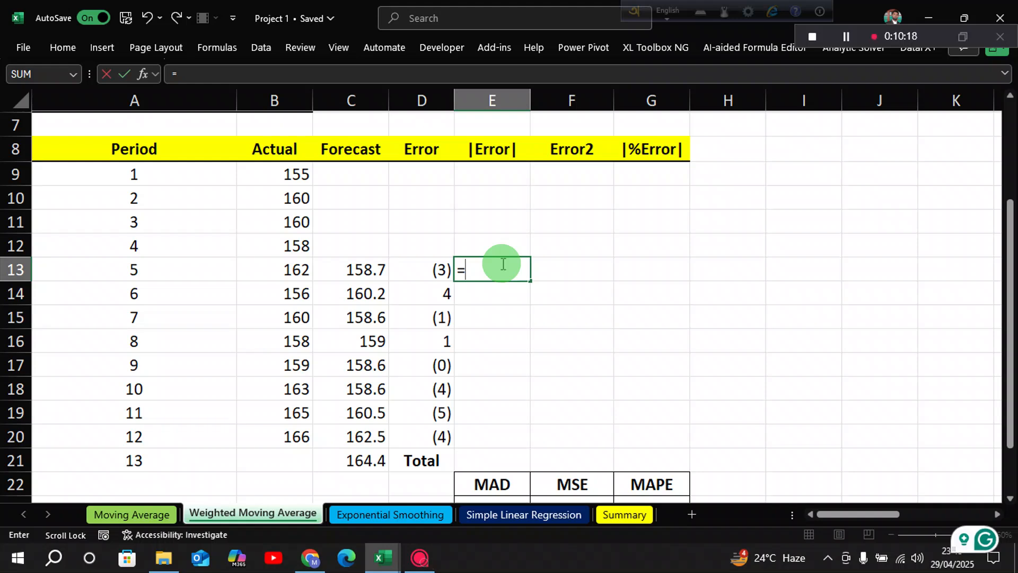
text(A)
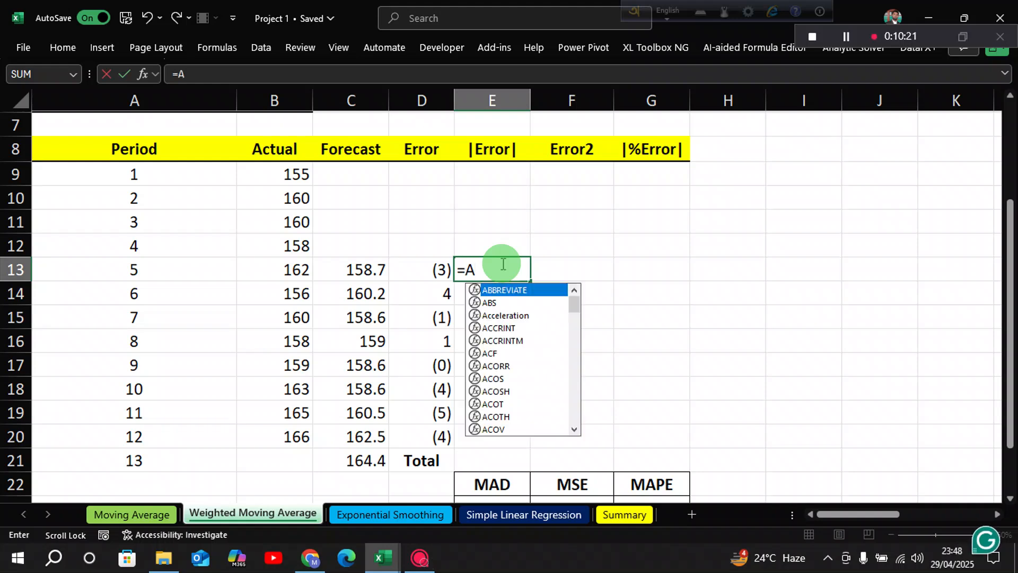
text(bs)
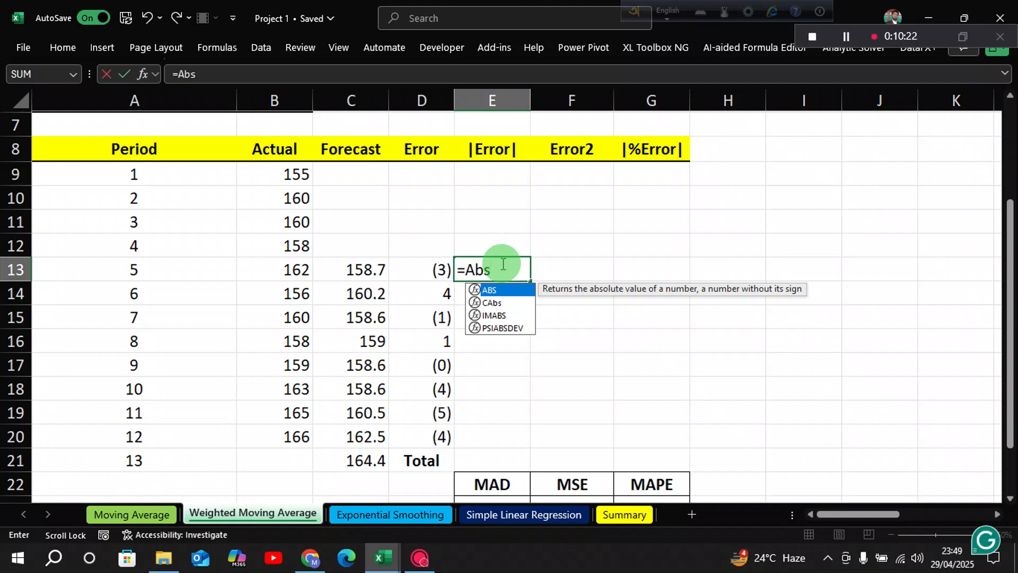
key(Tab)
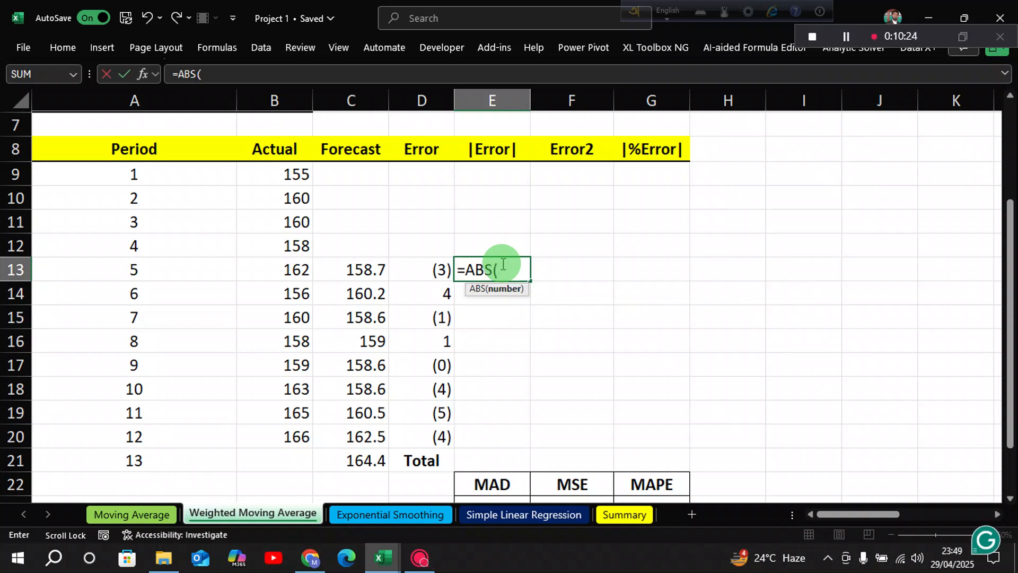
click(437, 268)
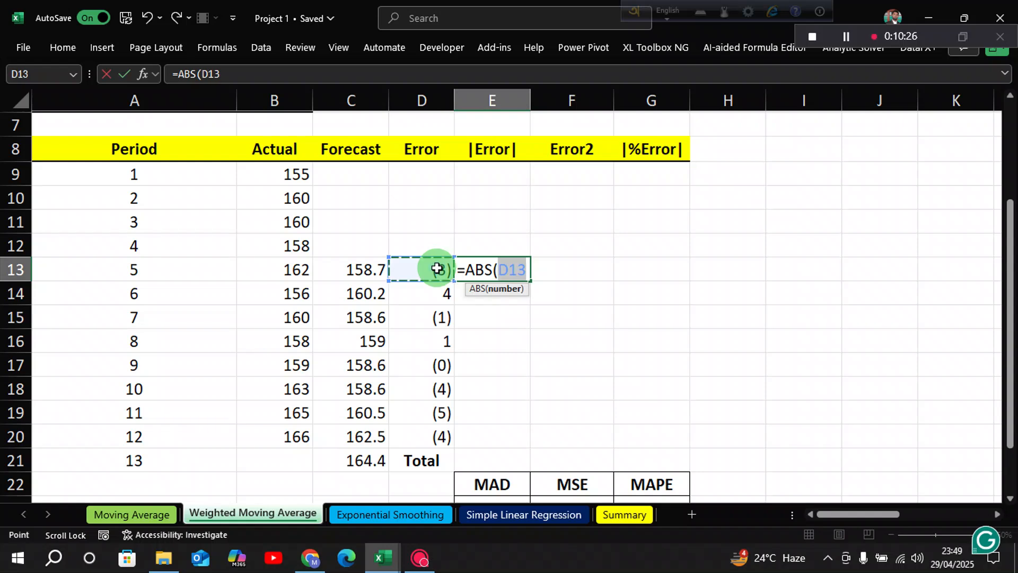
text())
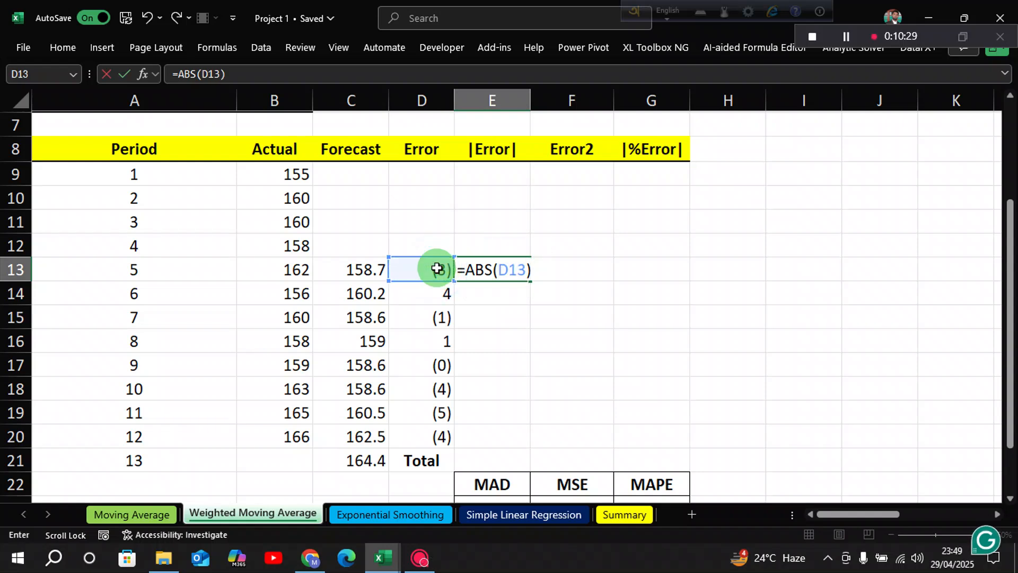
key(Return)
click(528, 277)
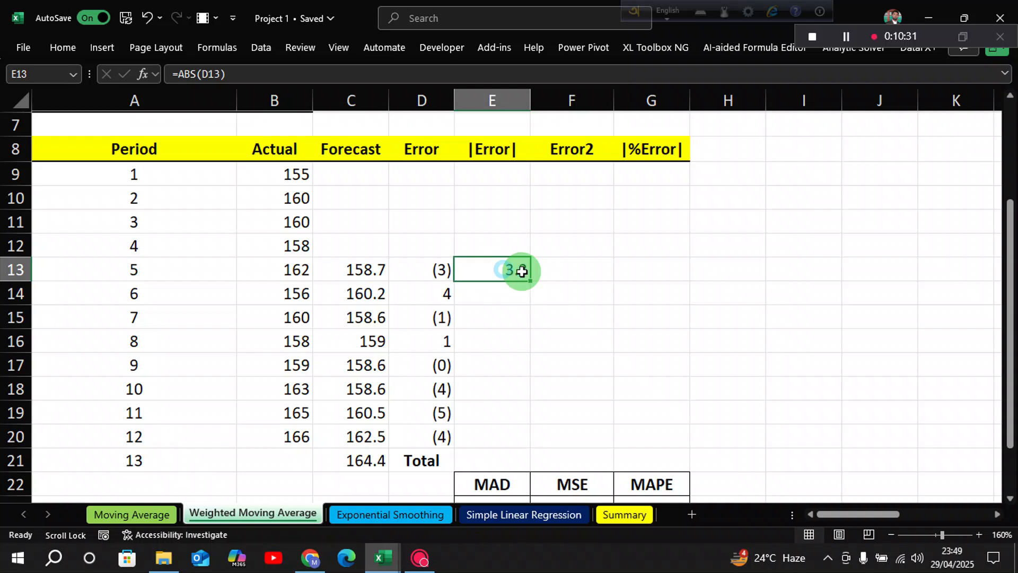
drag(531, 282, 529, 456)
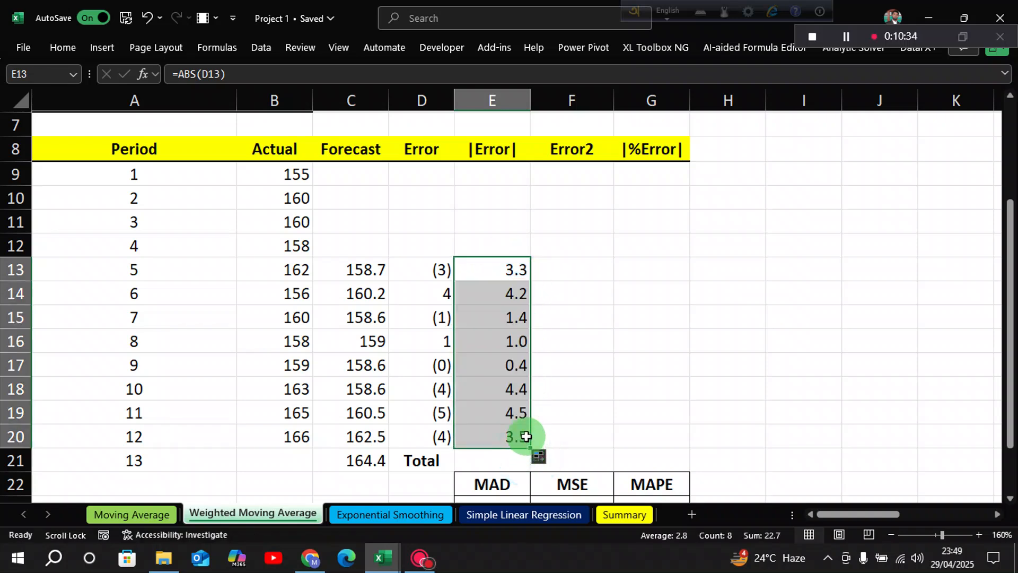
Calculate the squared error in F13 with =E13^2 and fill the formula down through F20
click(573, 267)
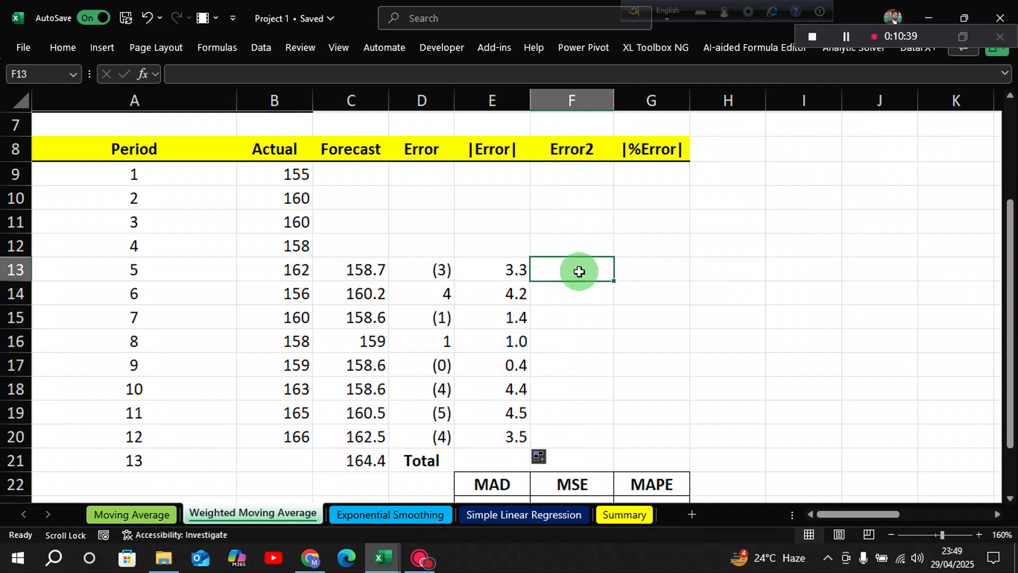
text(=)
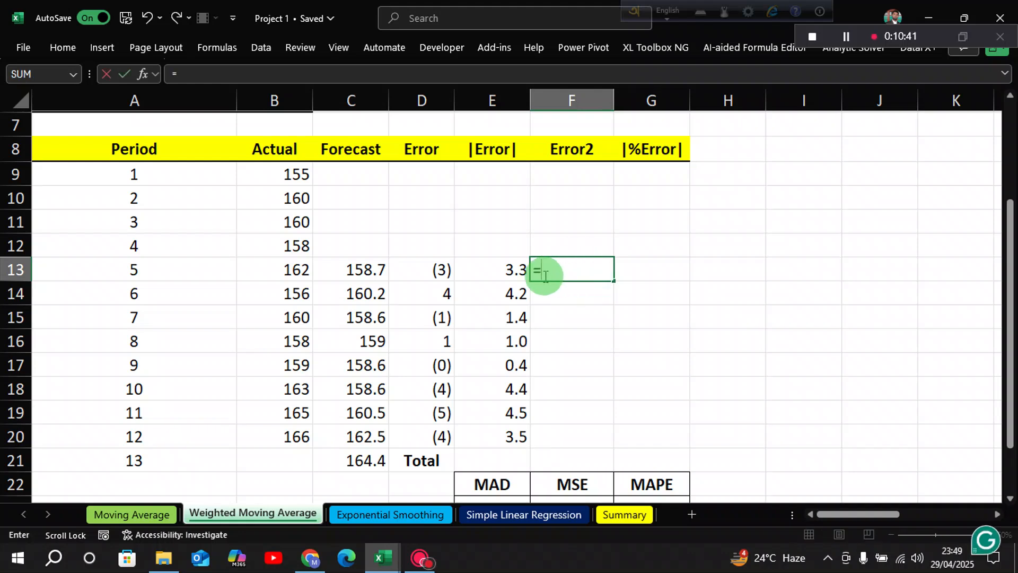
click(514, 268)
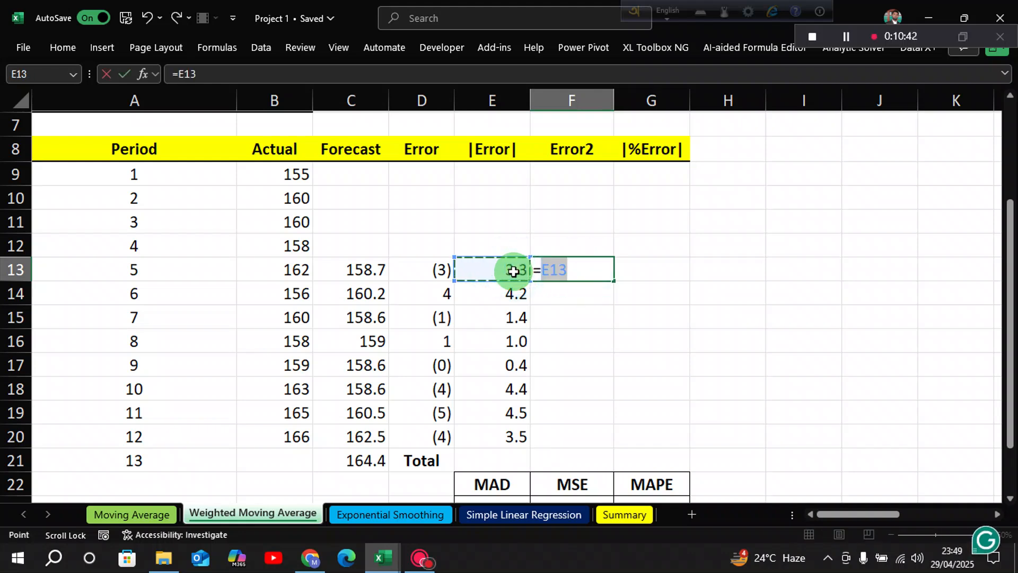
text(^)
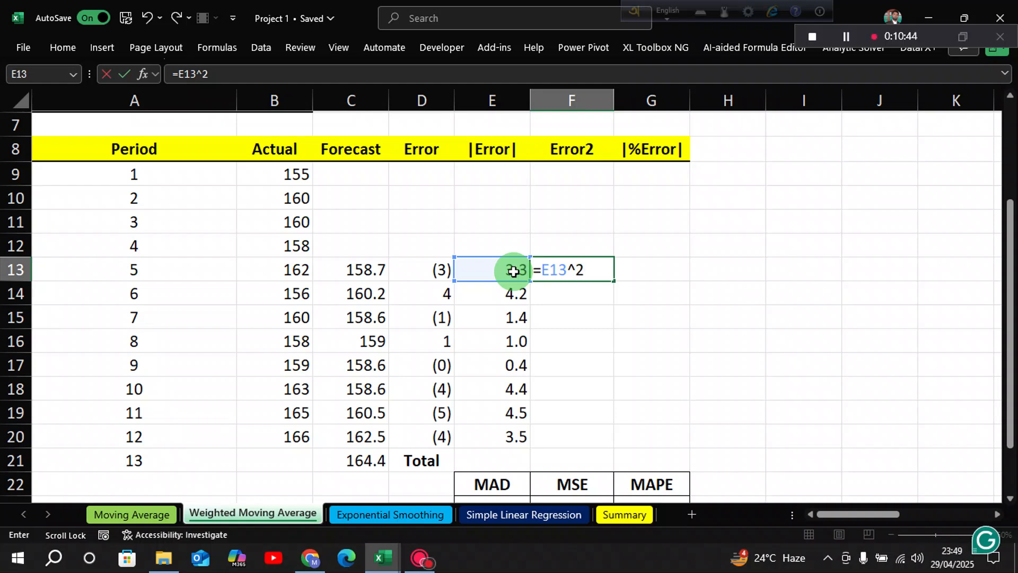
text(2)
key(Return)
click(569, 271)
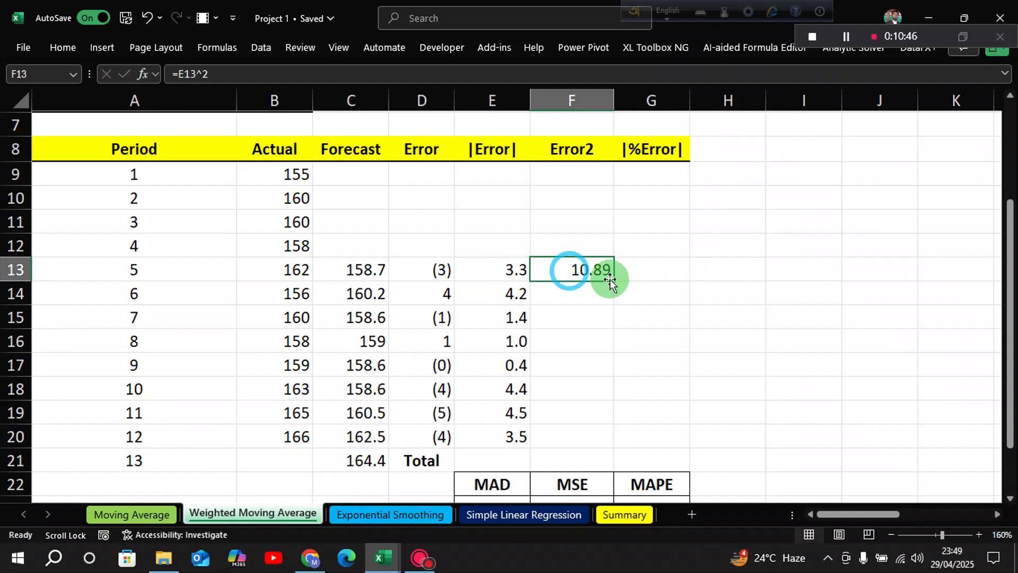
drag(611, 281, 604, 438)
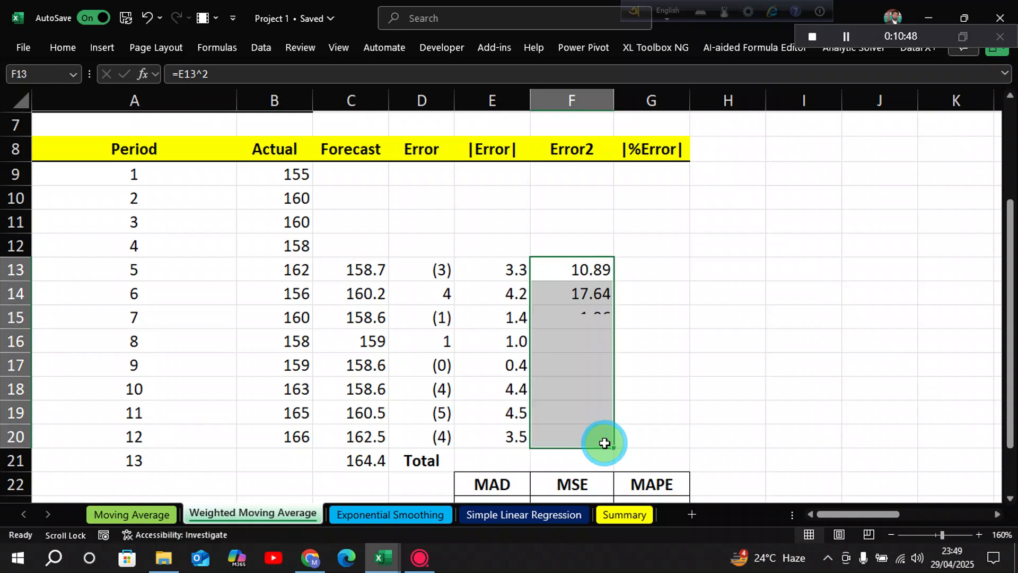
Calculate the absolute percentage error in G13 with =E13/B13 and fill the formula down through G20
click(658, 266)
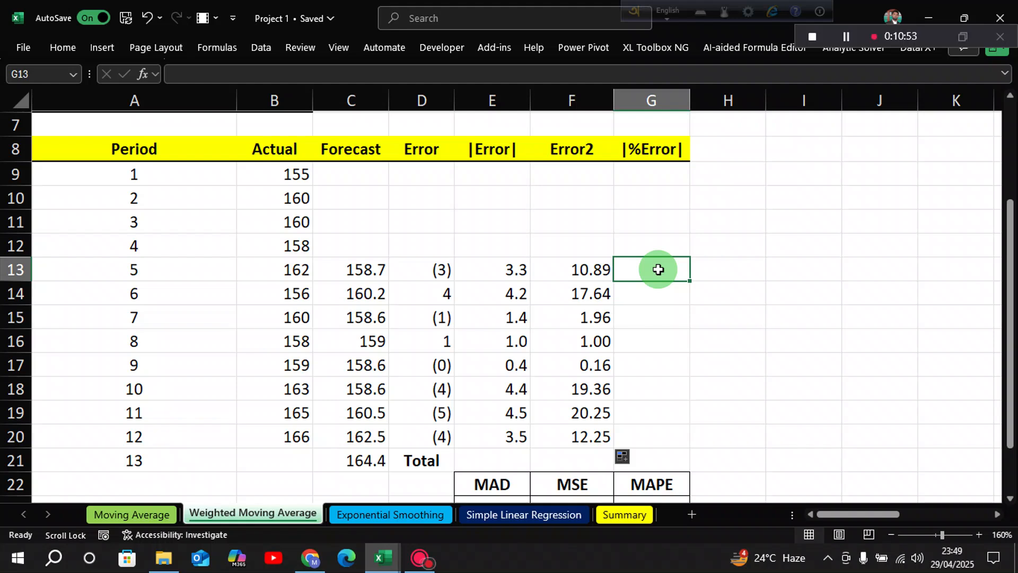
text(=)
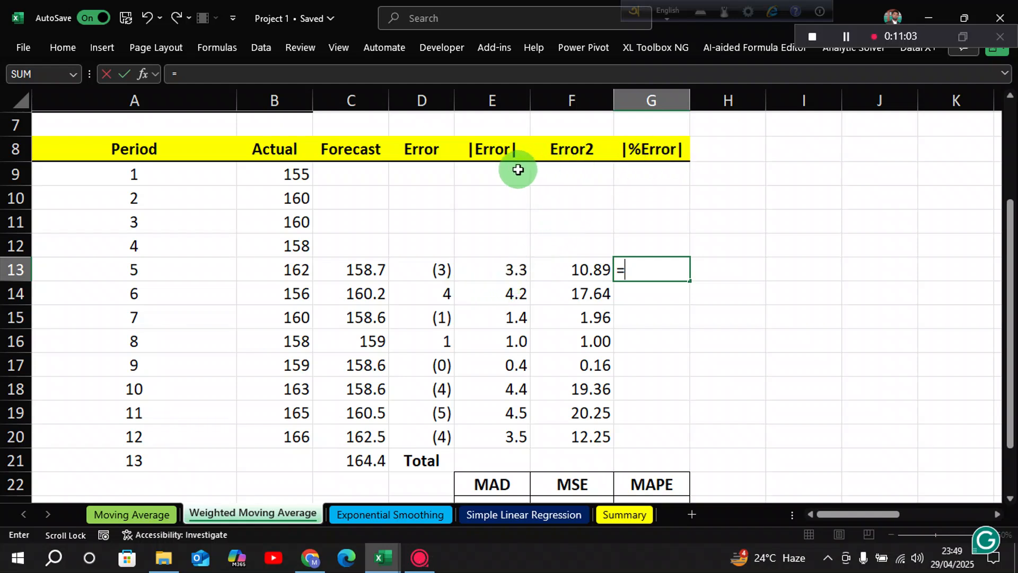
click(510, 270)
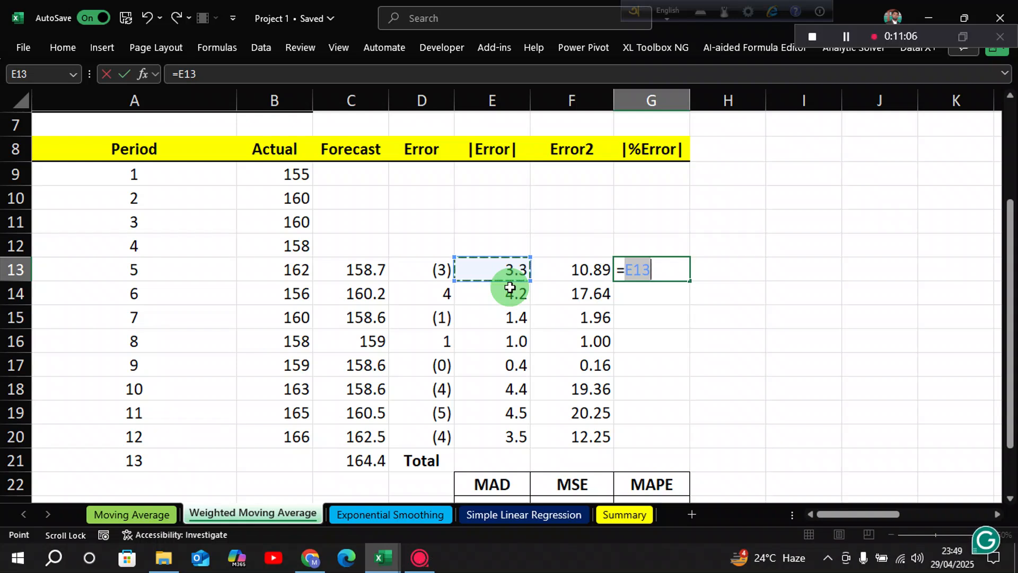
text(/)
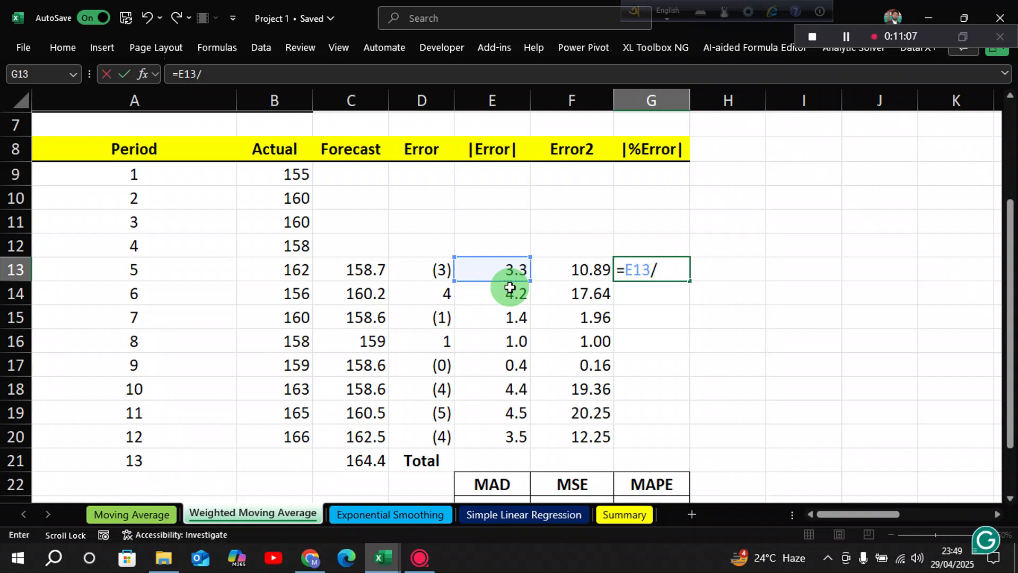
click(300, 270)
key(Return)
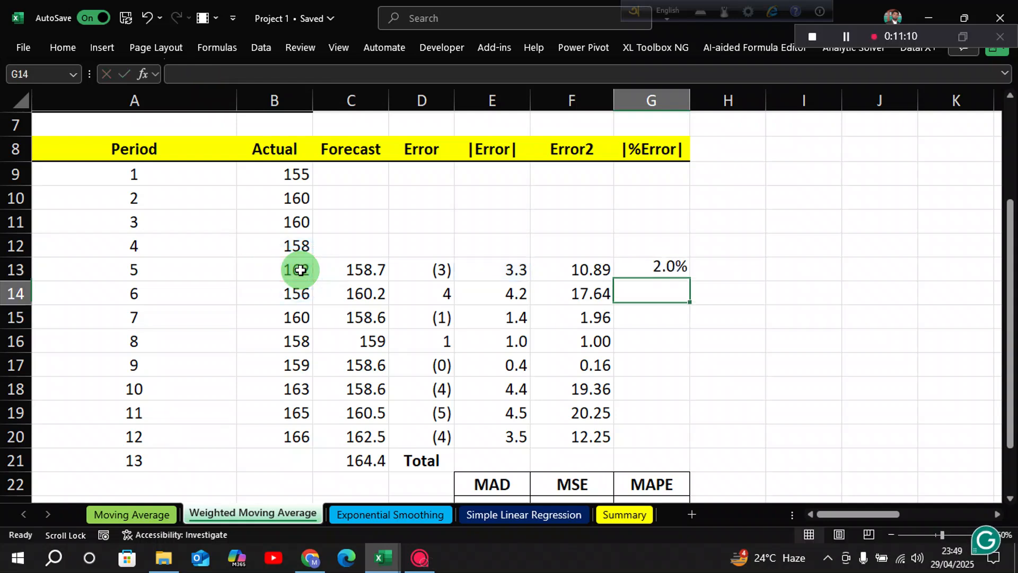
click(669, 271)
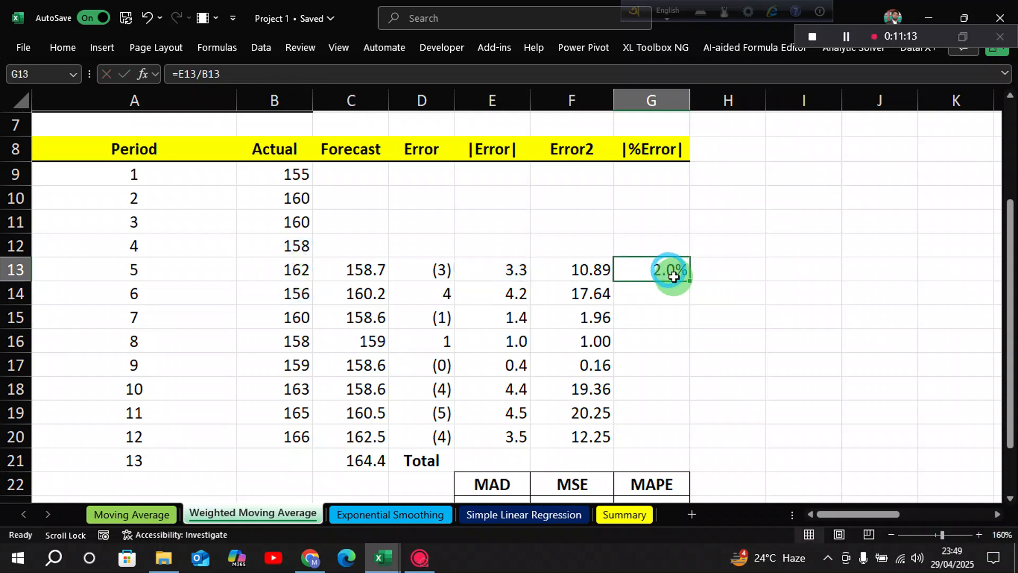
drag(689, 281, 698, 447)
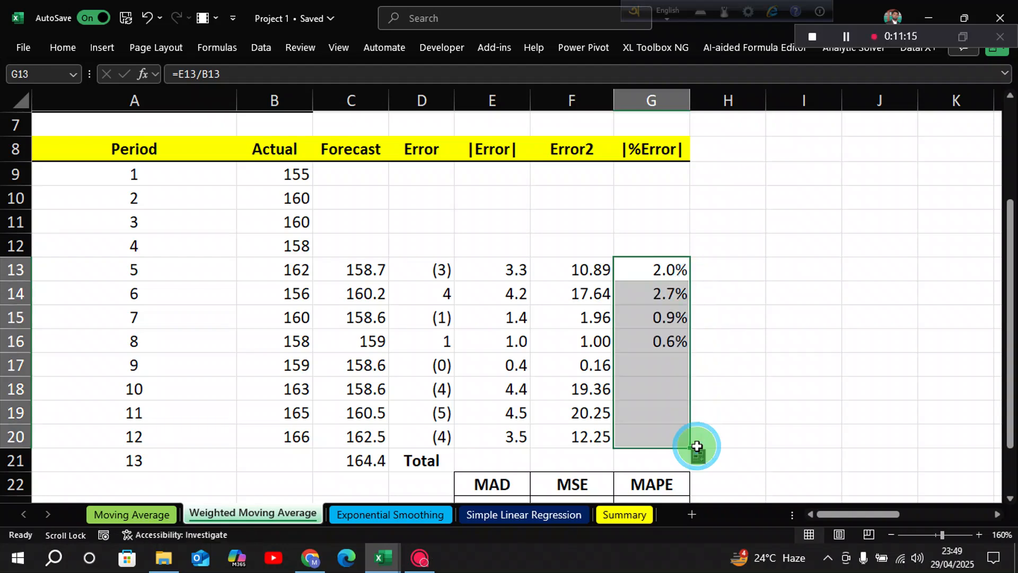
scroll(586, 408, down, 1)
scroll(536, 270, up, 1)
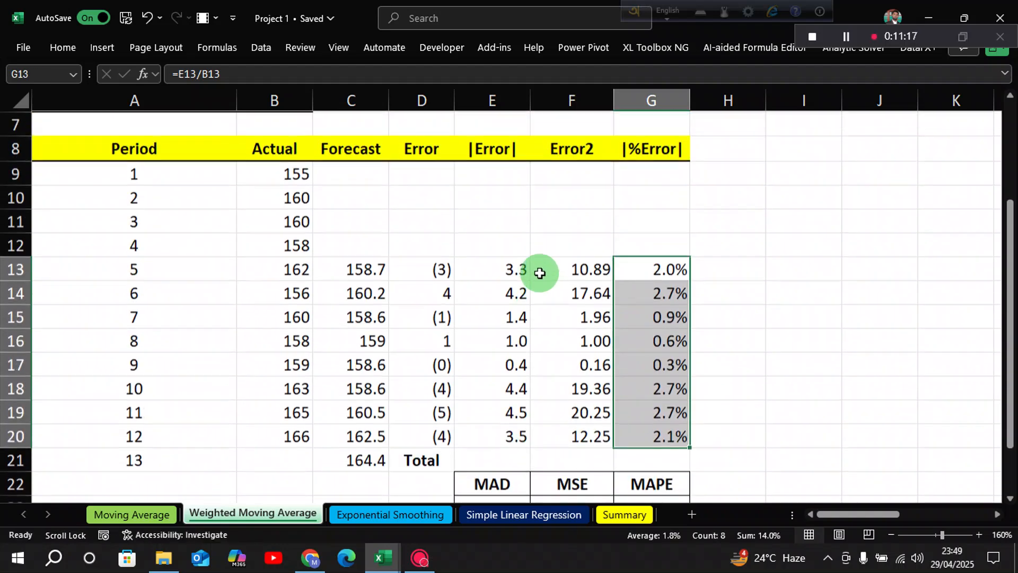
Total the absolute errors in E21 with =SUM(E13:E20)
scroll(530, 318, down, 1)
click(506, 389)
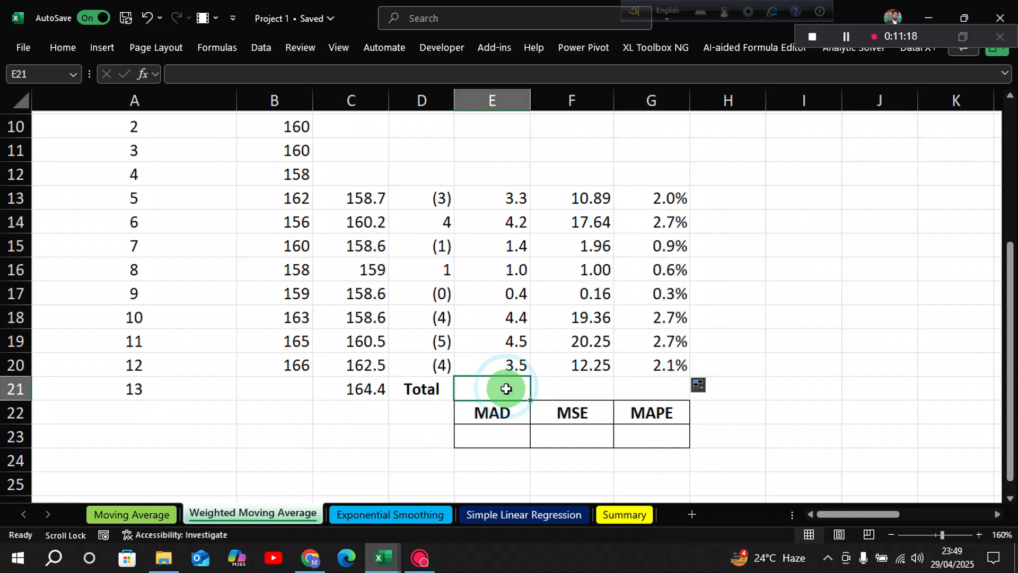
text(=s)
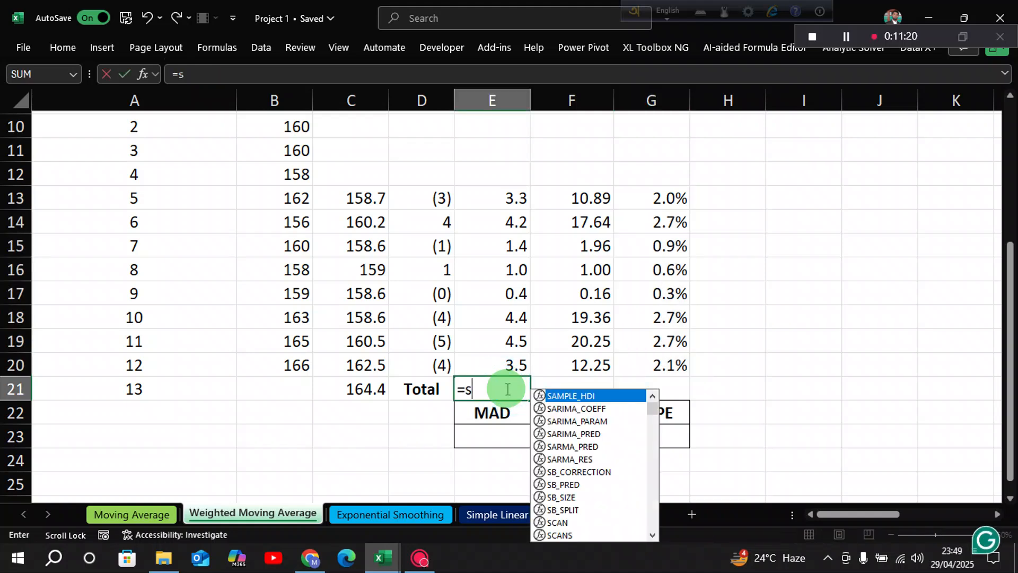
text(u)
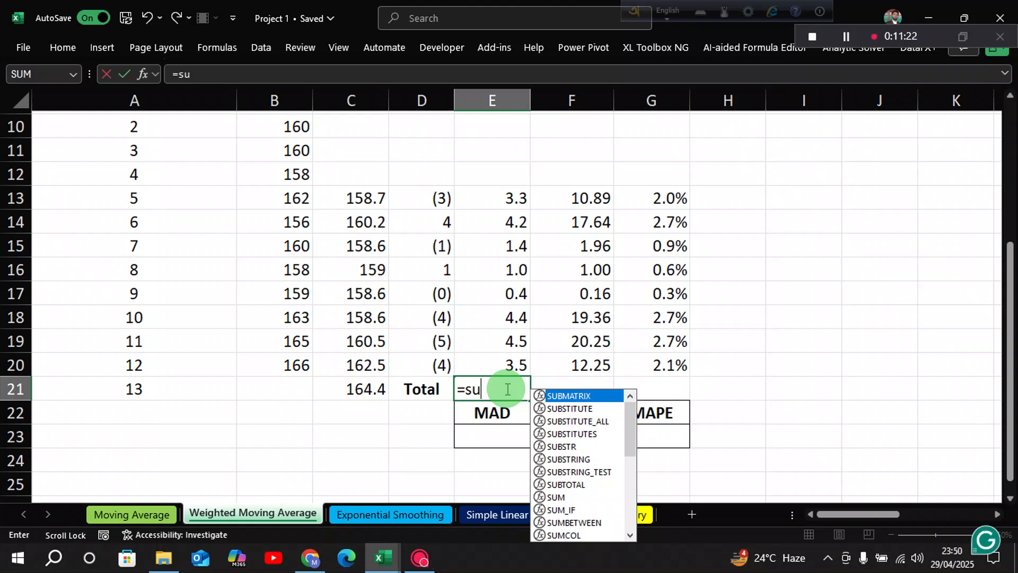
text(m)
key(Tab)
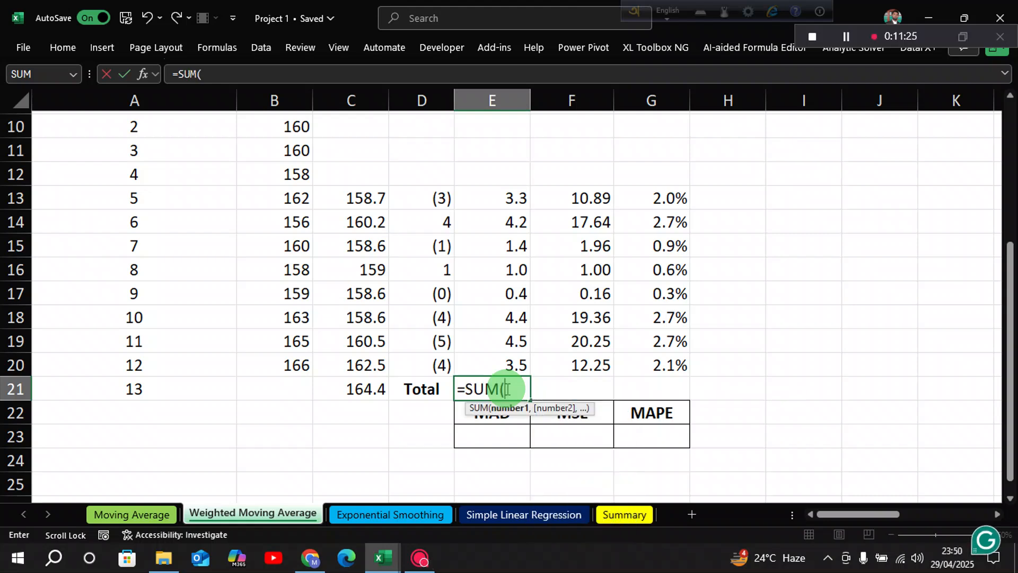
click(515, 199)
drag(516, 225, 516, 363)
text())
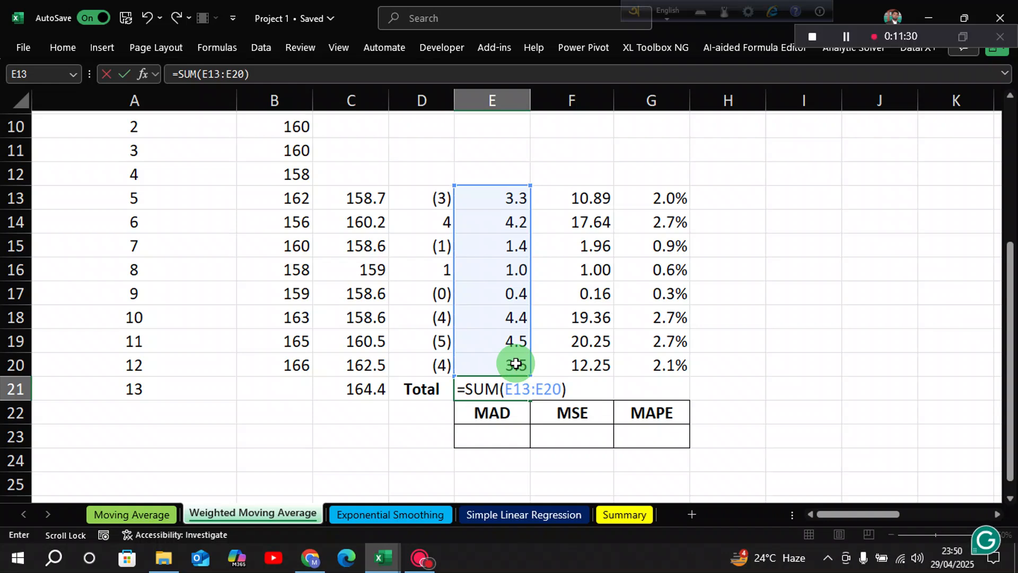
key(Return)
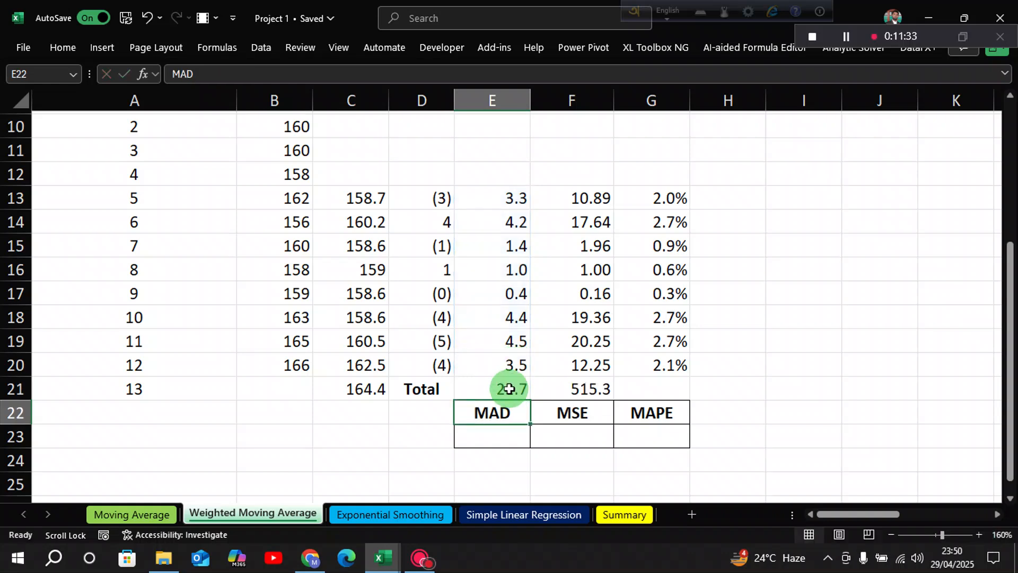
Fill the total formula from E21 across through G21 to sum the squared and absolute percentage errors
click(508, 387)
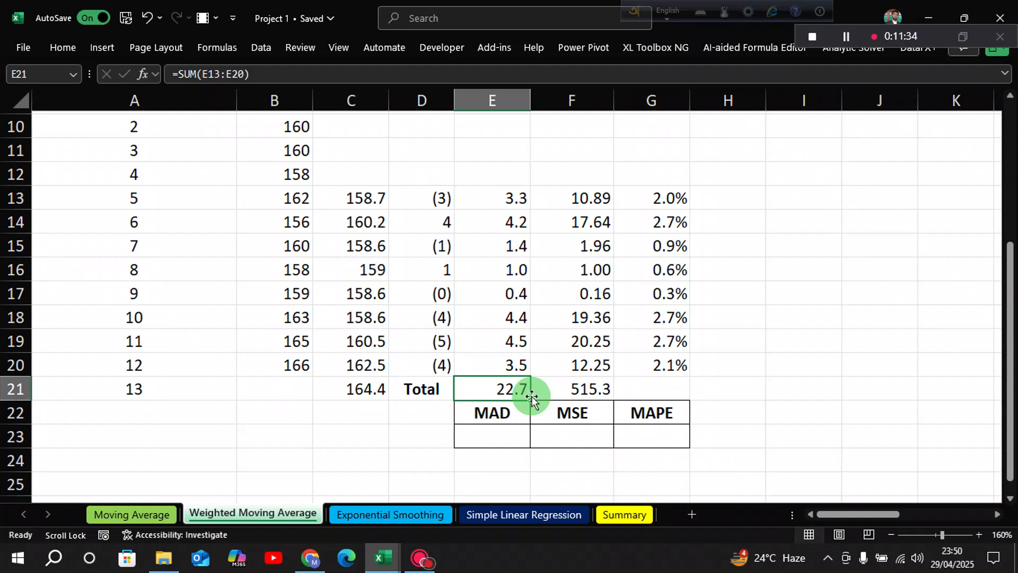
drag(532, 399, 707, 380)
scroll(705, 380, up, 2)
scroll(706, 379, down, 2)
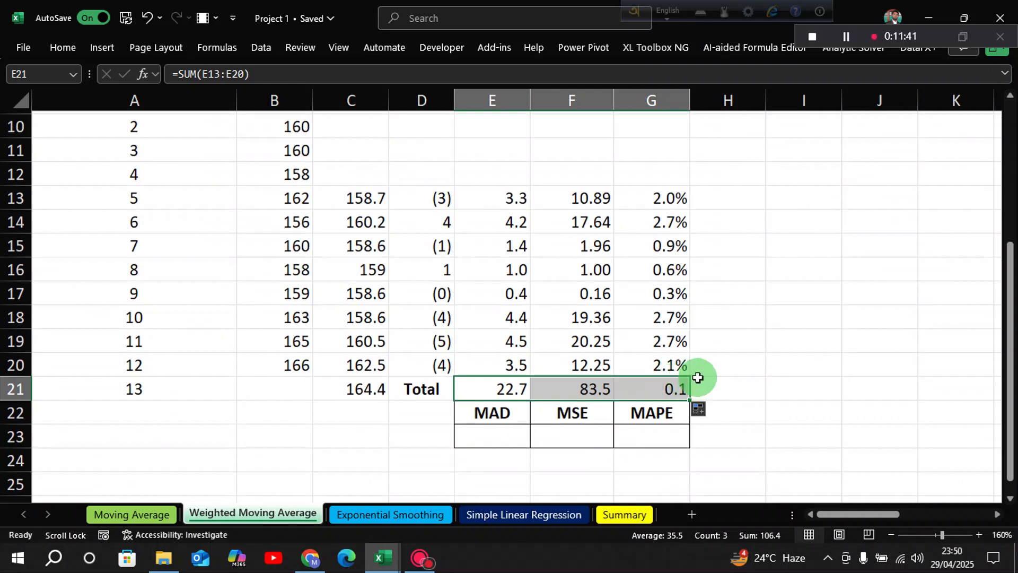
click(701, 374)
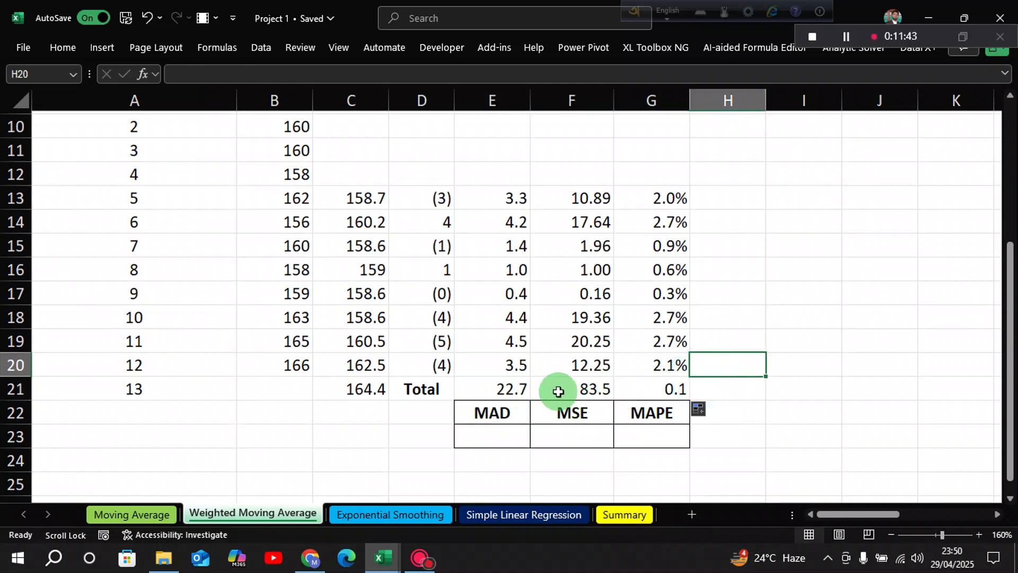
click(670, 390)
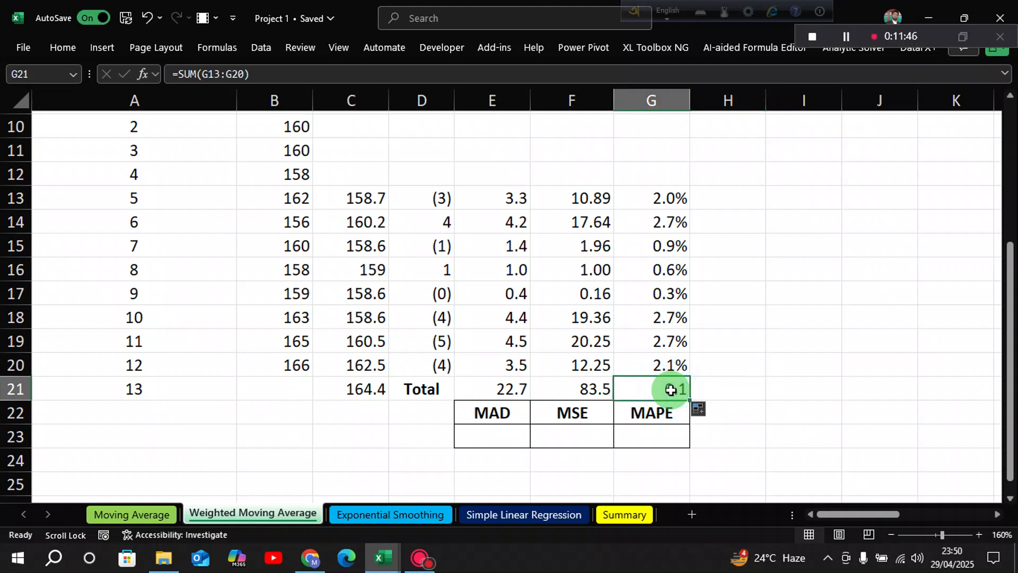
click(672, 364)
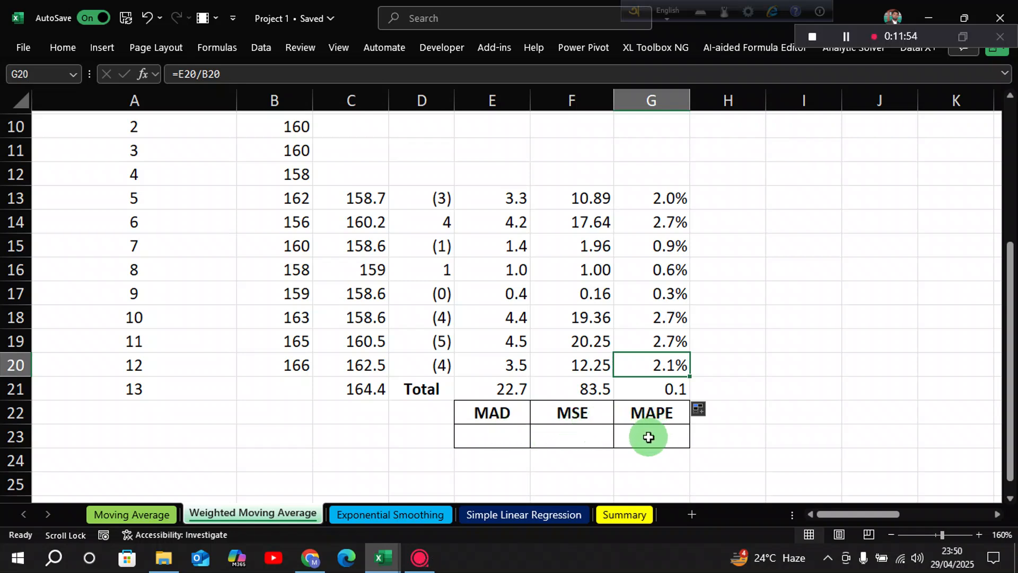
Examine the forecast cells C13 through C21 one by one to see which periods have both a forecast and an actual value
click(511, 438)
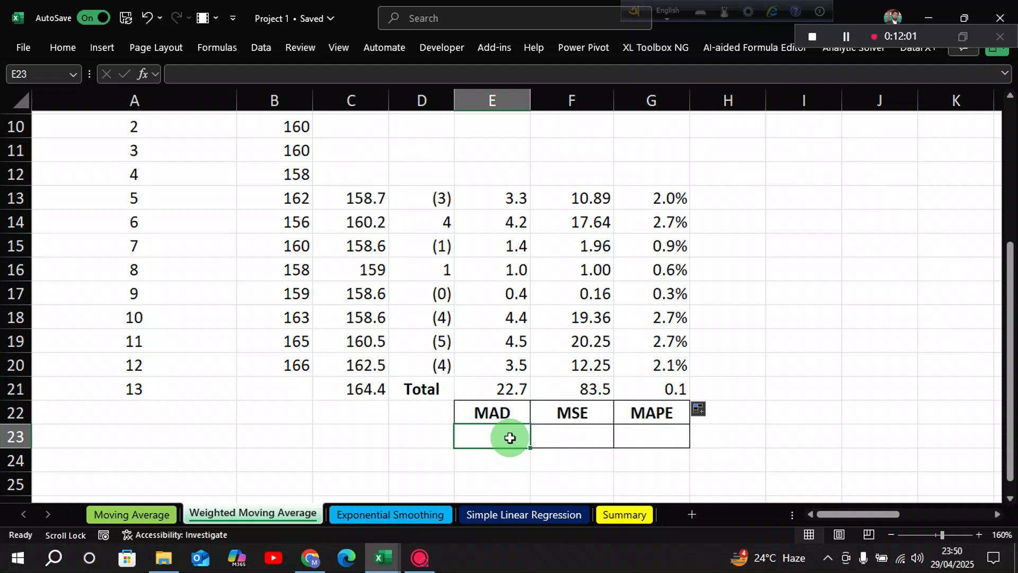
scroll(339, 254, up, 1)
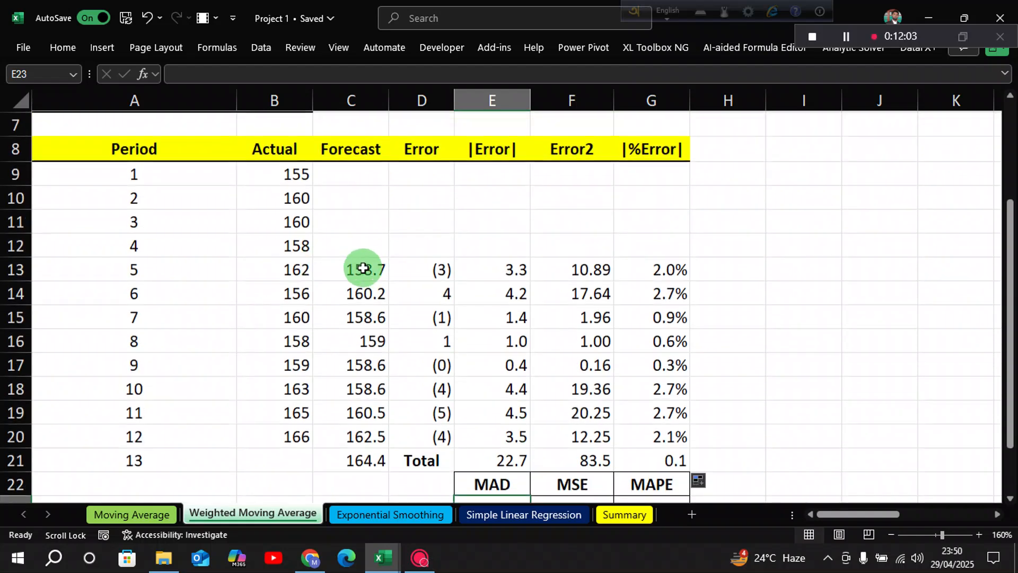
click(365, 270)
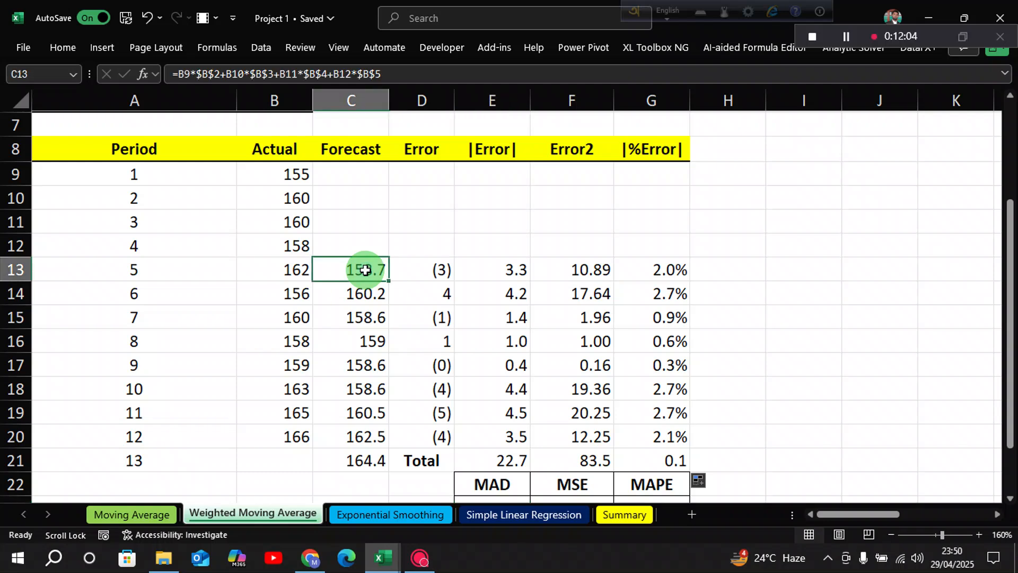
click(369, 293)
click(369, 318)
click(373, 341)
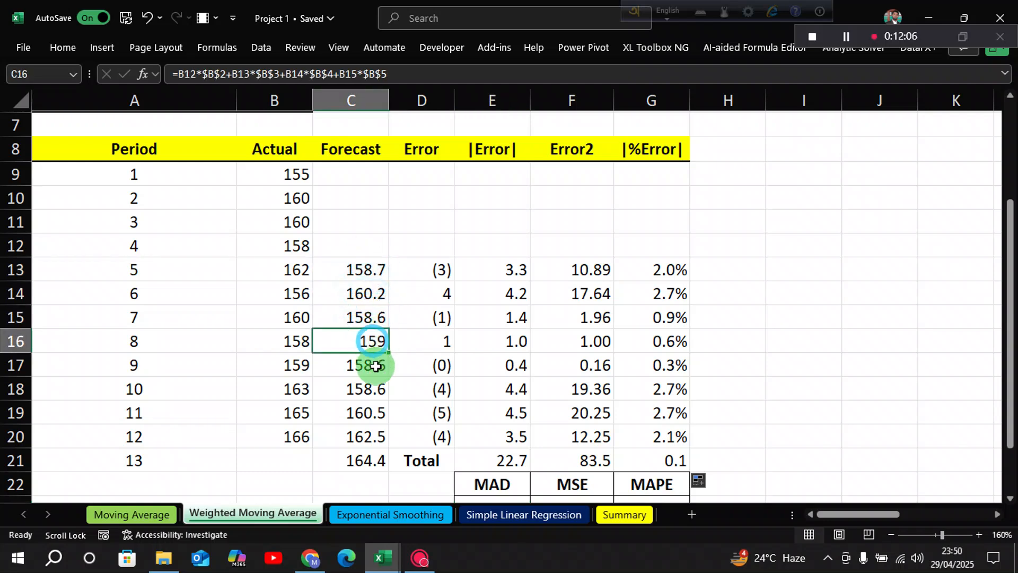
click(374, 365)
click(374, 389)
click(369, 414)
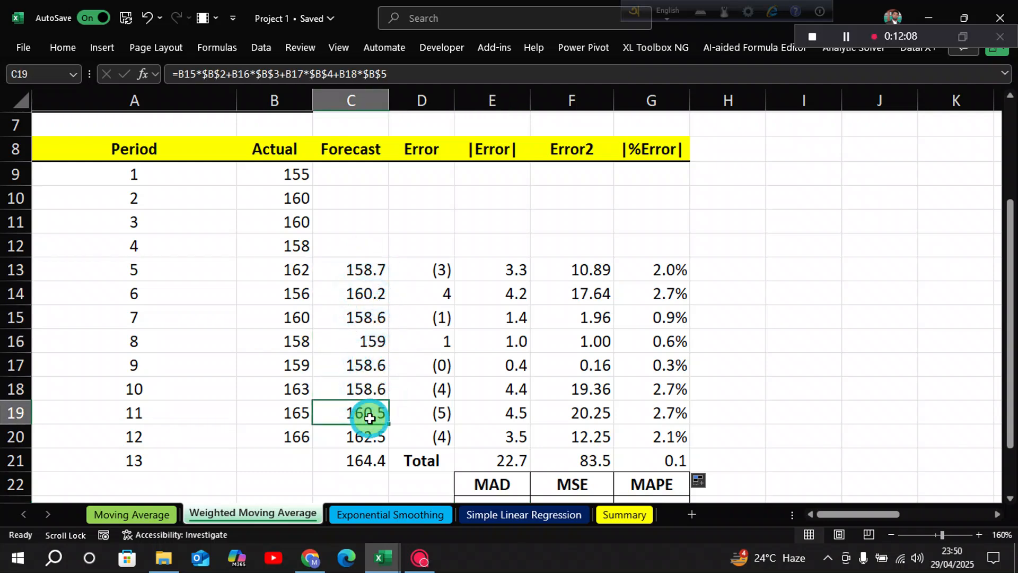
click(373, 437)
click(386, 457)
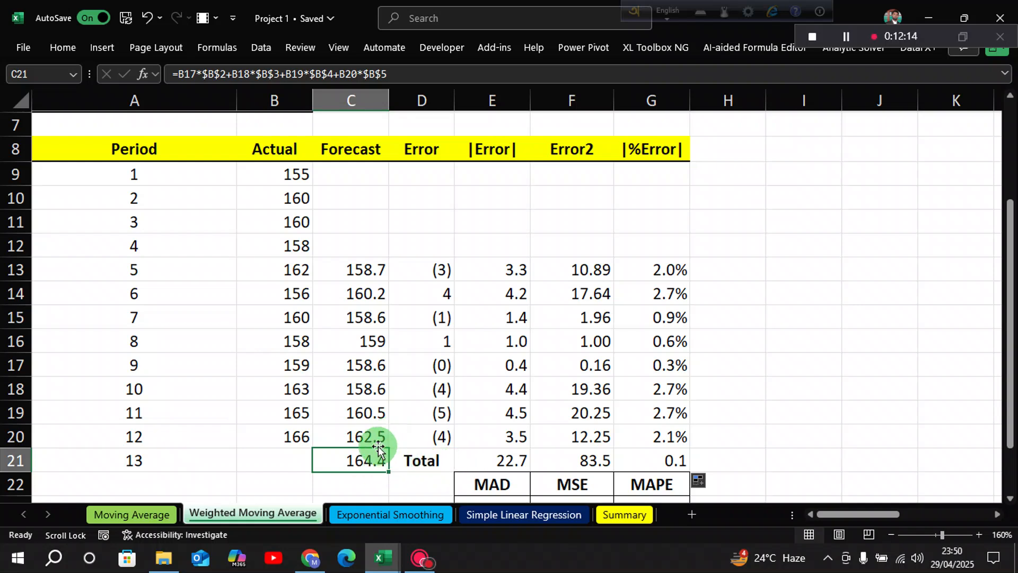
click(373, 436)
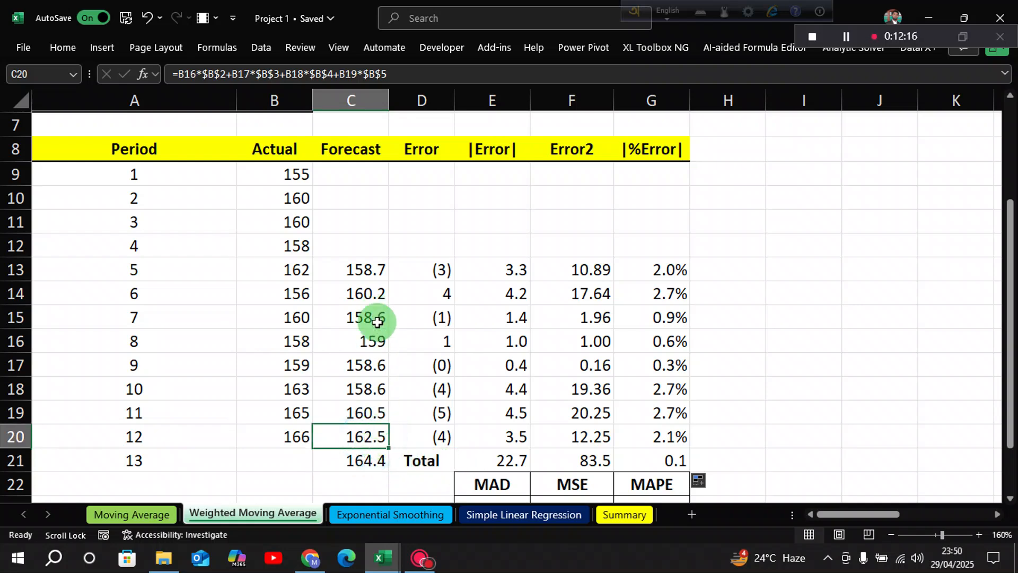
click(369, 441)
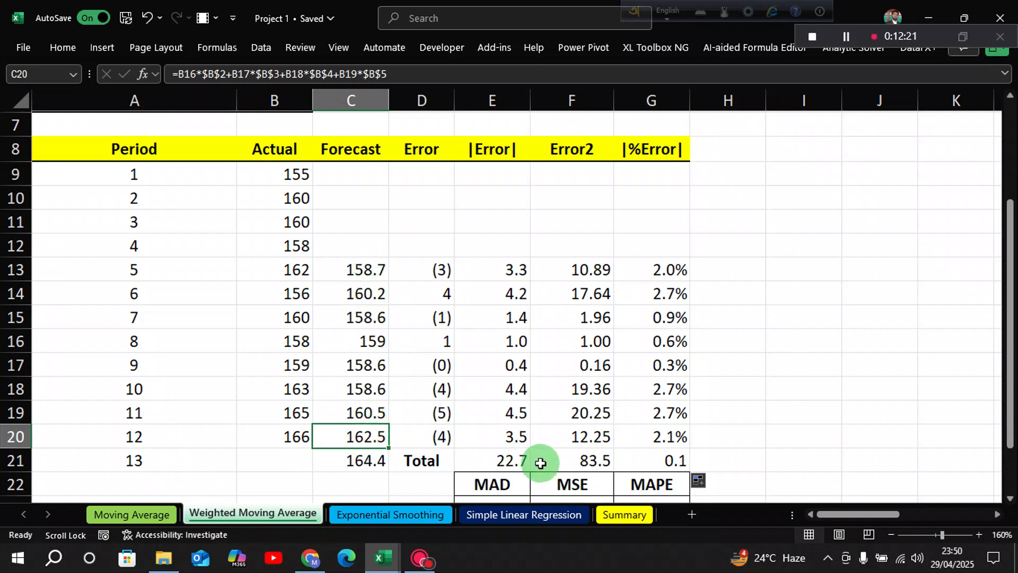
Calculate the MAD in E23 with =E21/ROWS(E13:E20)
scroll(531, 451, down, 1)
double_click(514, 432)
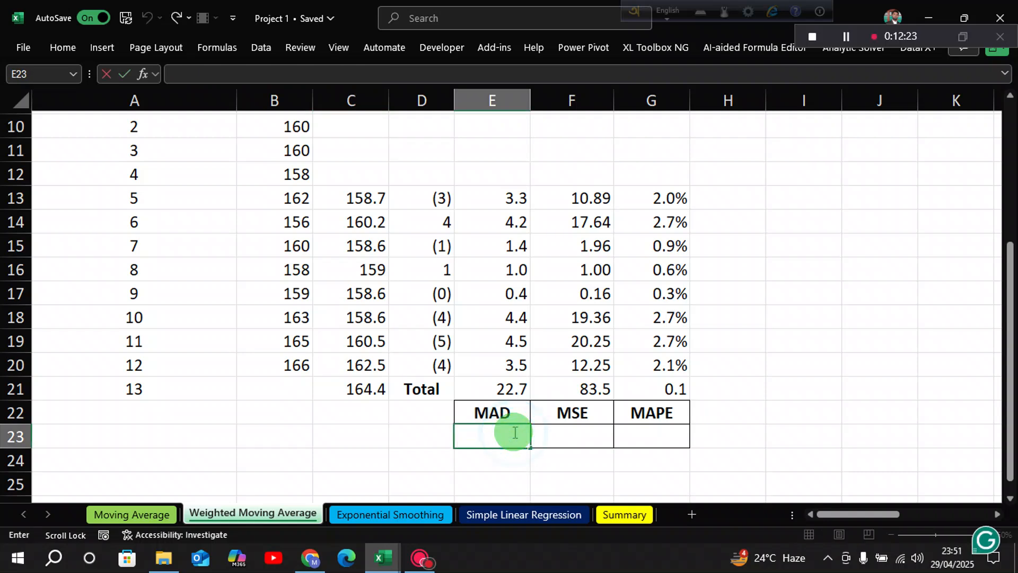
text(=)
click(489, 390)
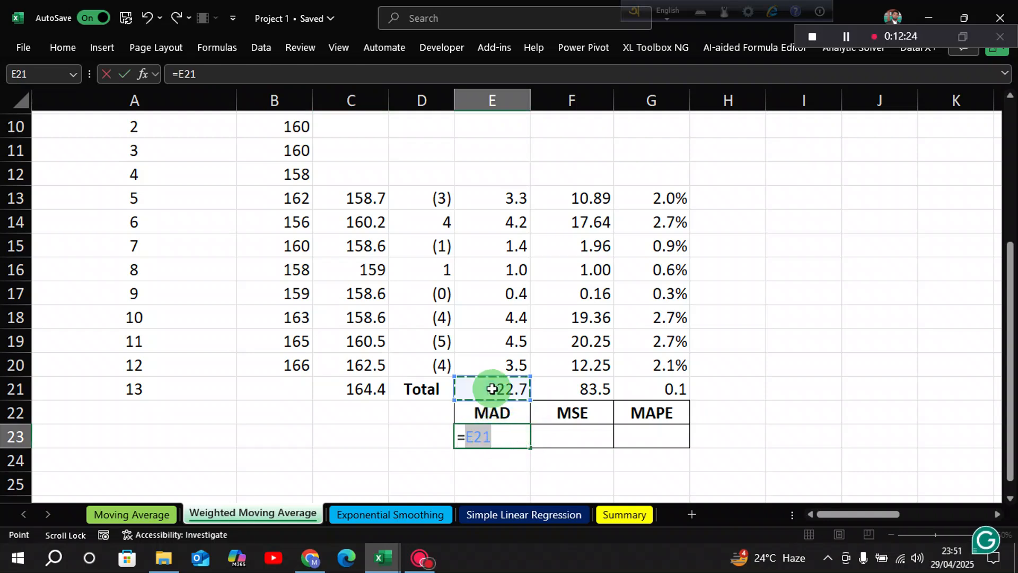
text(/)
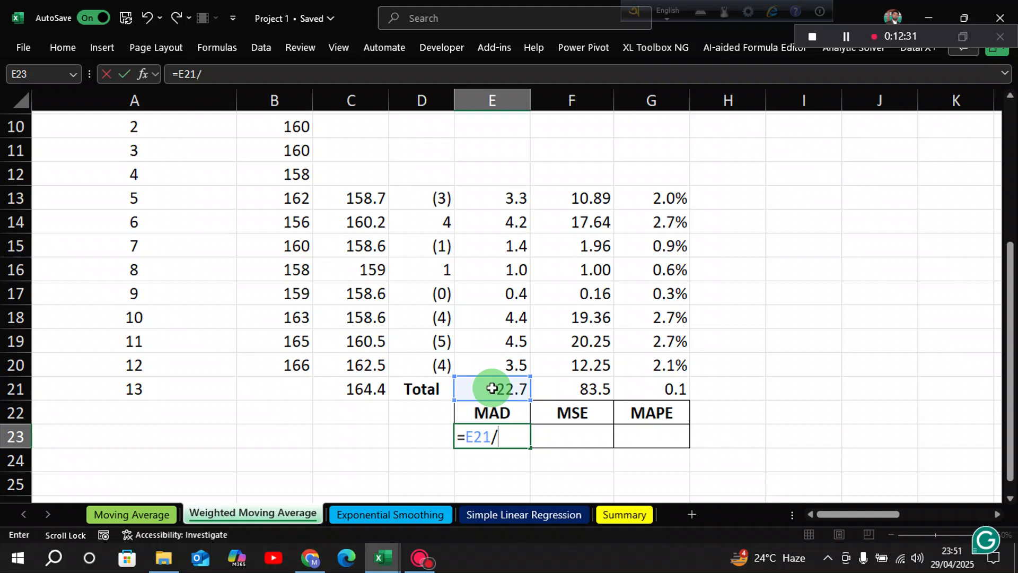
text(ro)
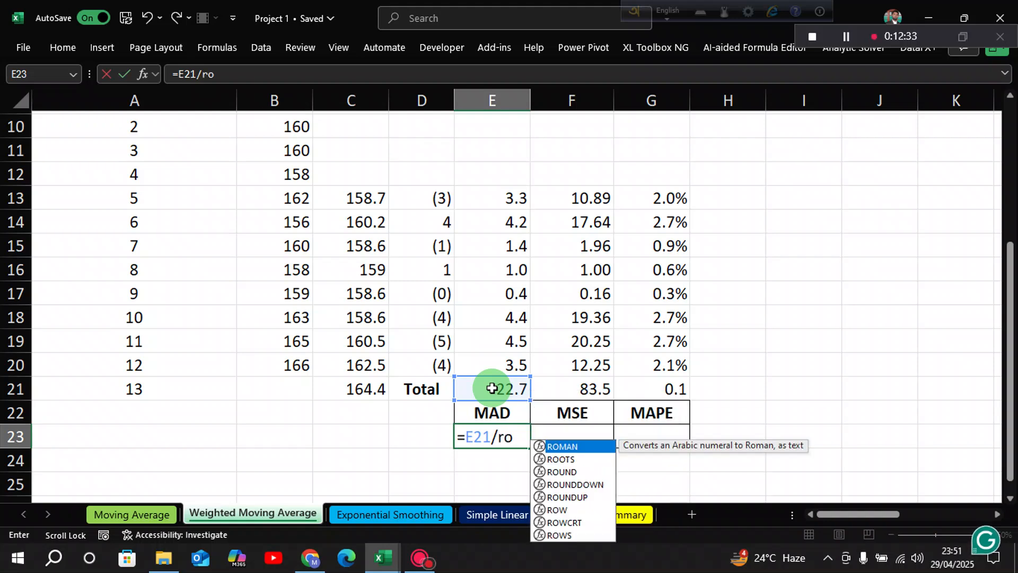
text(ws)
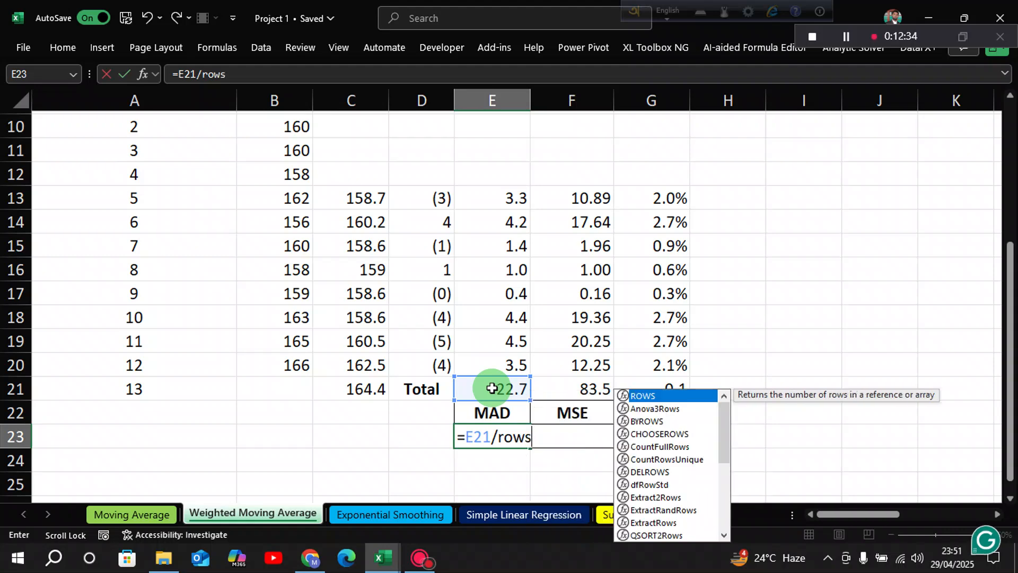
key(Tab)
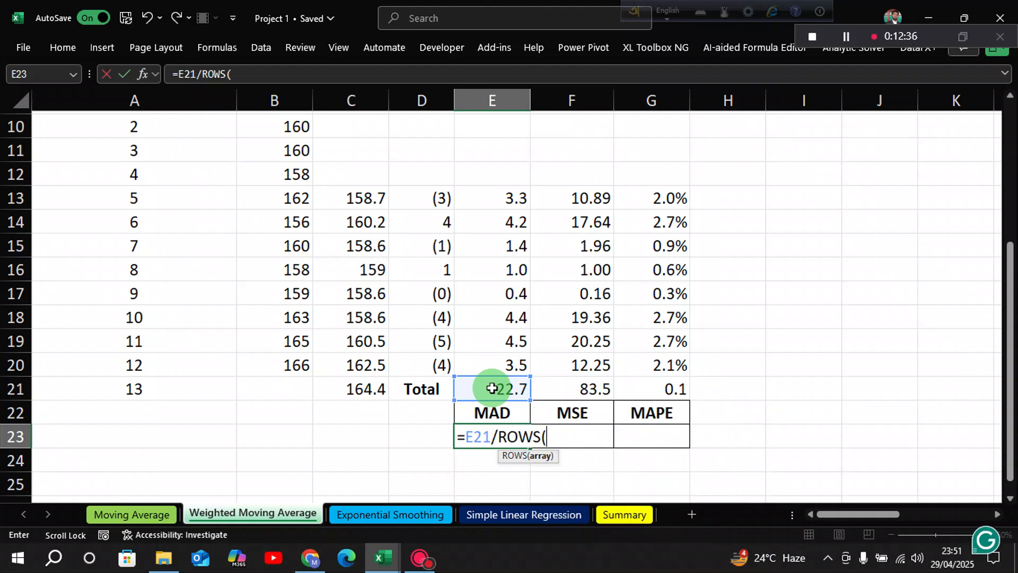
scroll(491, 387, up, 1)
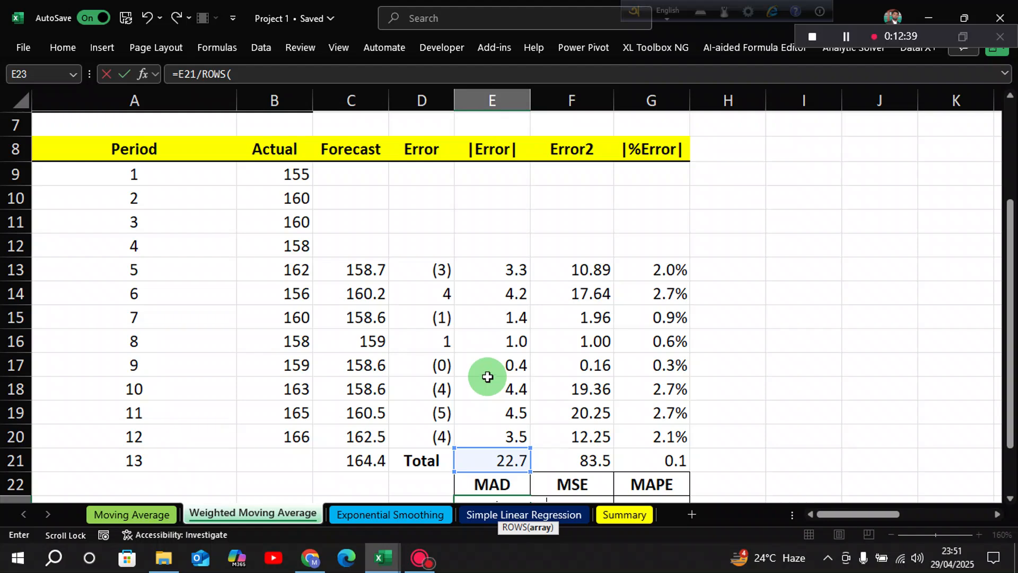
scroll(484, 243, down, 1)
scroll(500, 200, up, 1)
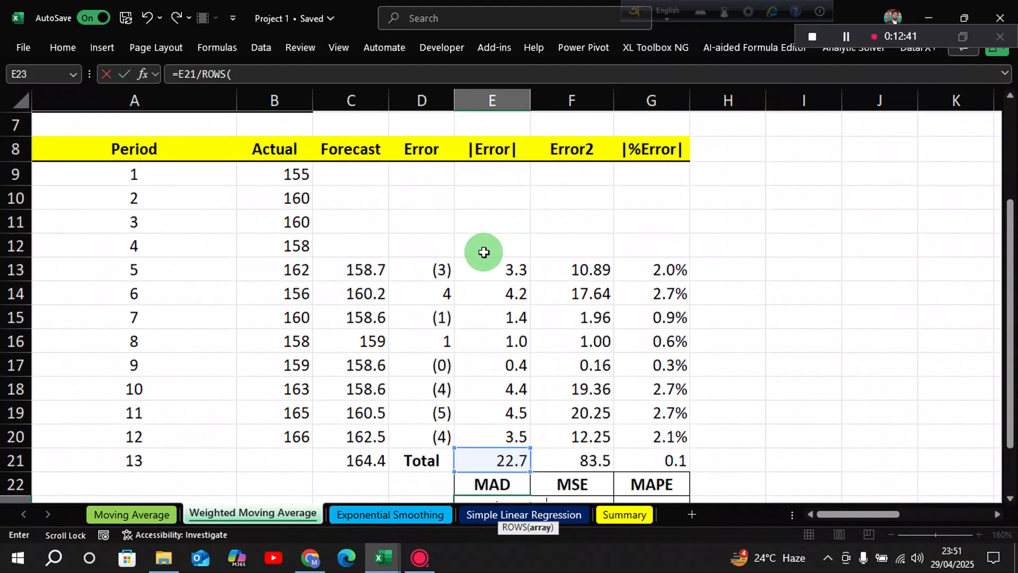
scroll(479, 250, down, 1)
click(504, 202)
drag(505, 214, 511, 358)
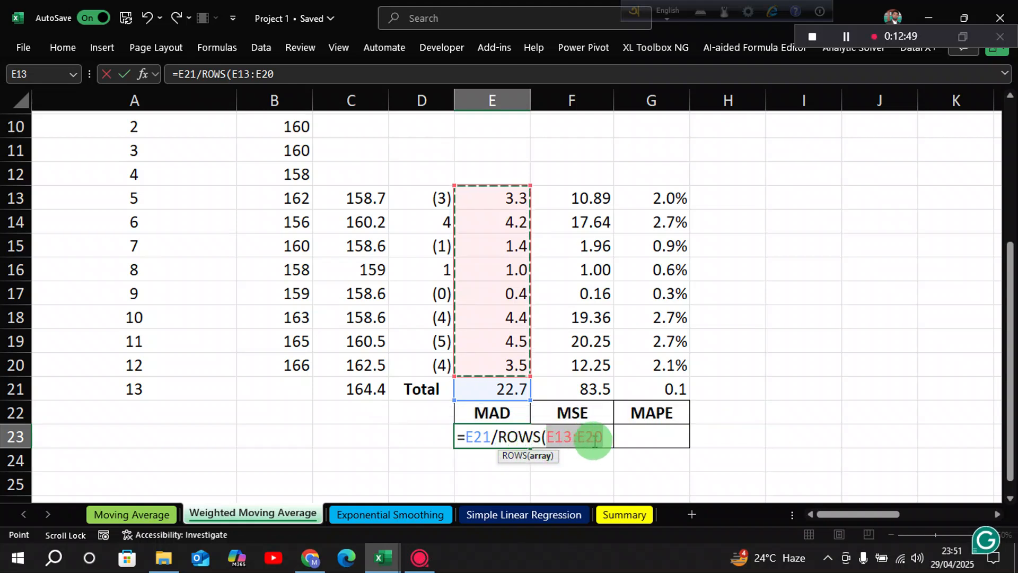
text())
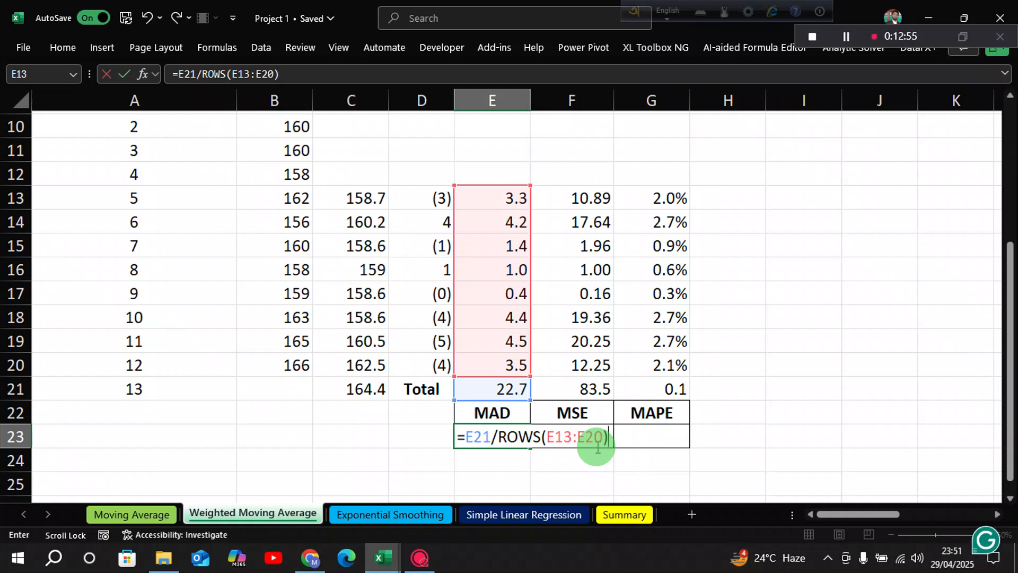
scroll(420, 301, up, 1)
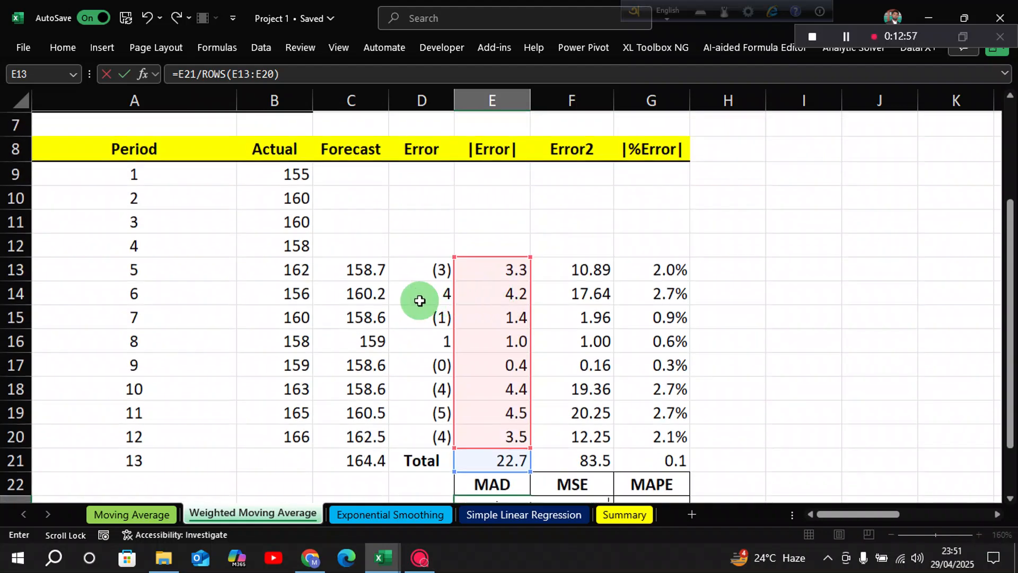
scroll(541, 334, down, 1)
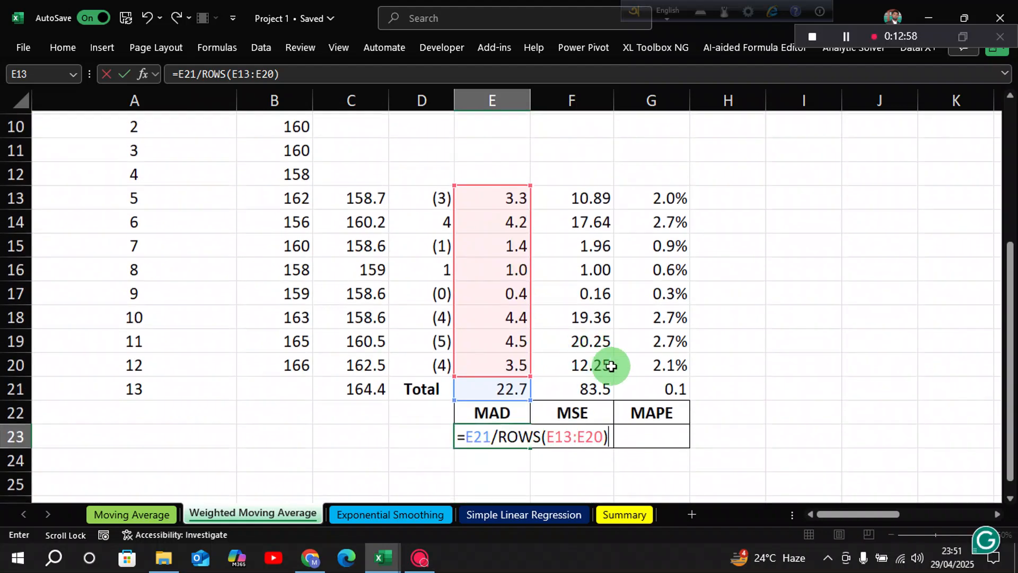
key(Return)
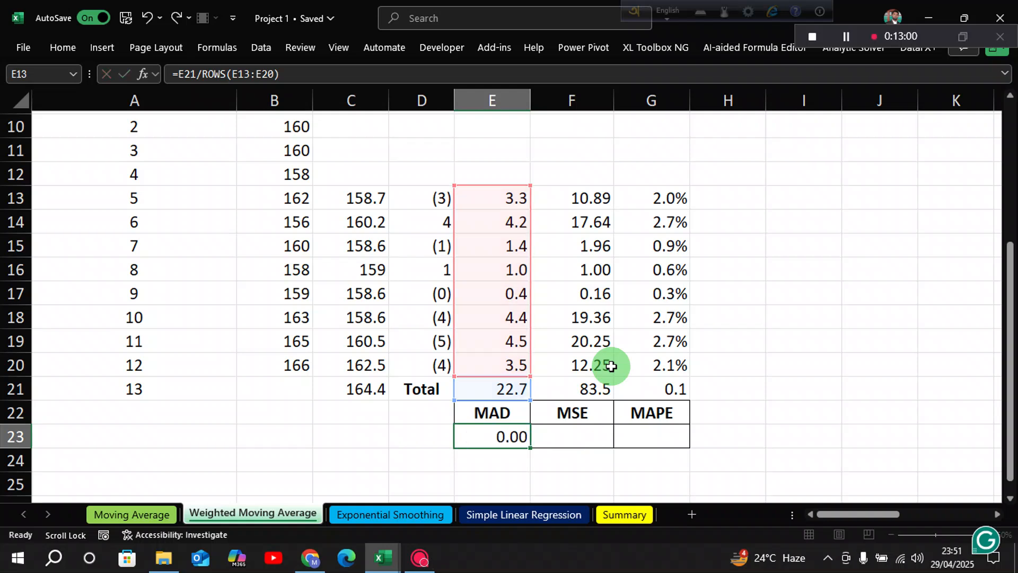
Fill the MAD formula from E23 across through G23 to calculate MSE and MAPE
click(518, 438)
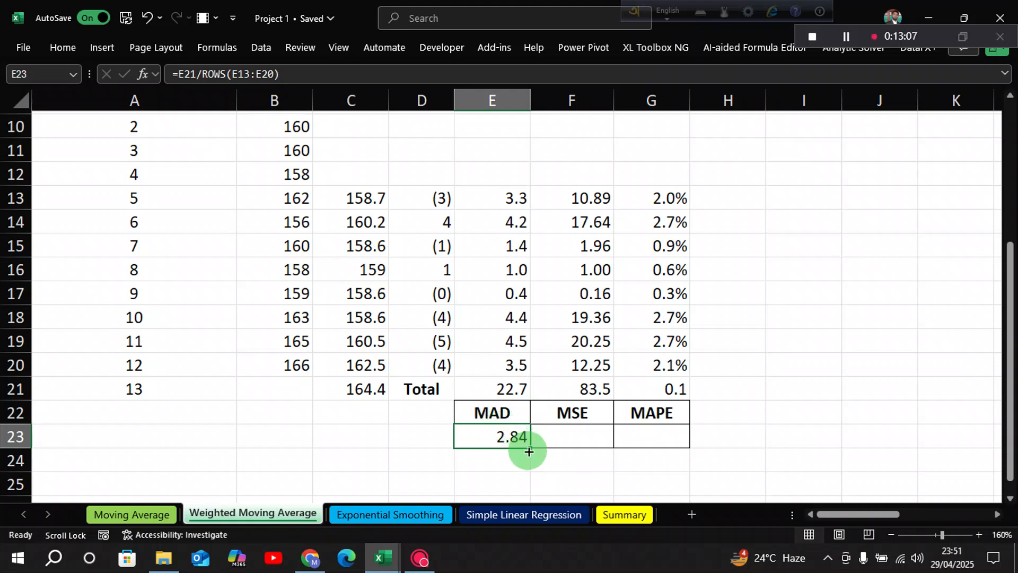
drag(532, 450, 661, 448)
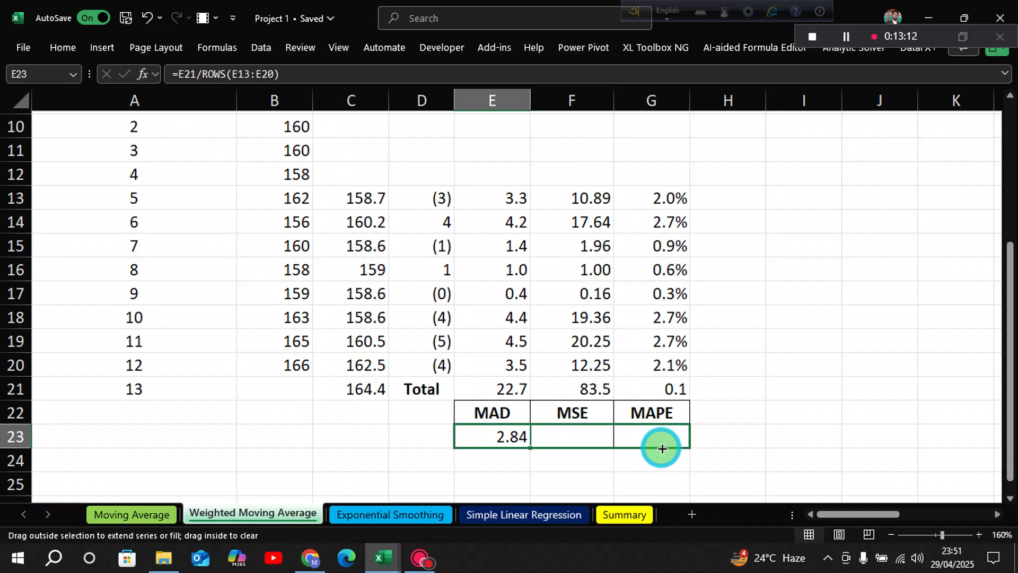
drag(662, 448, 664, 448)
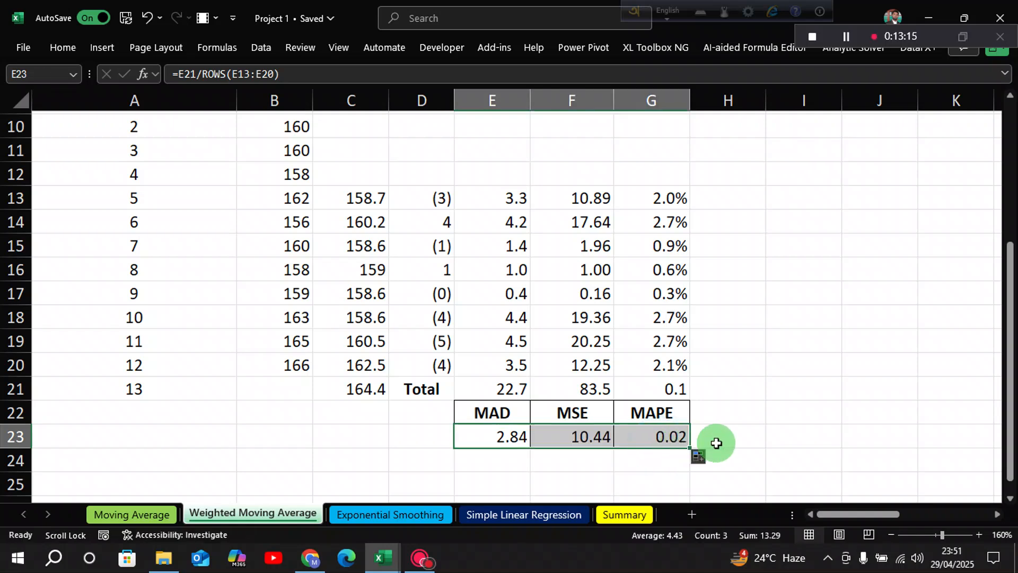
Format the MAPE result in G23 as a percentage
click(661, 437)
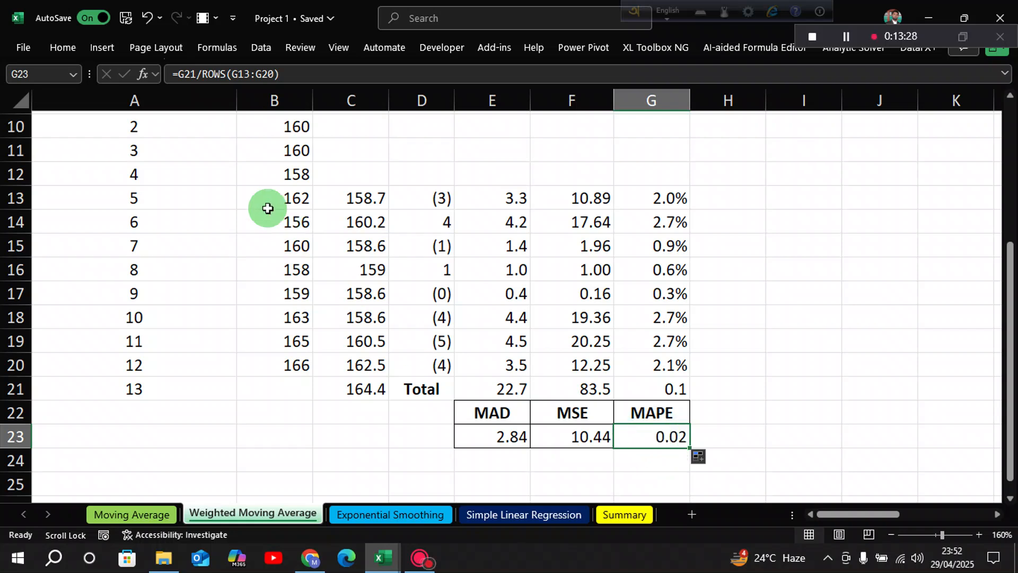
click(60, 46)
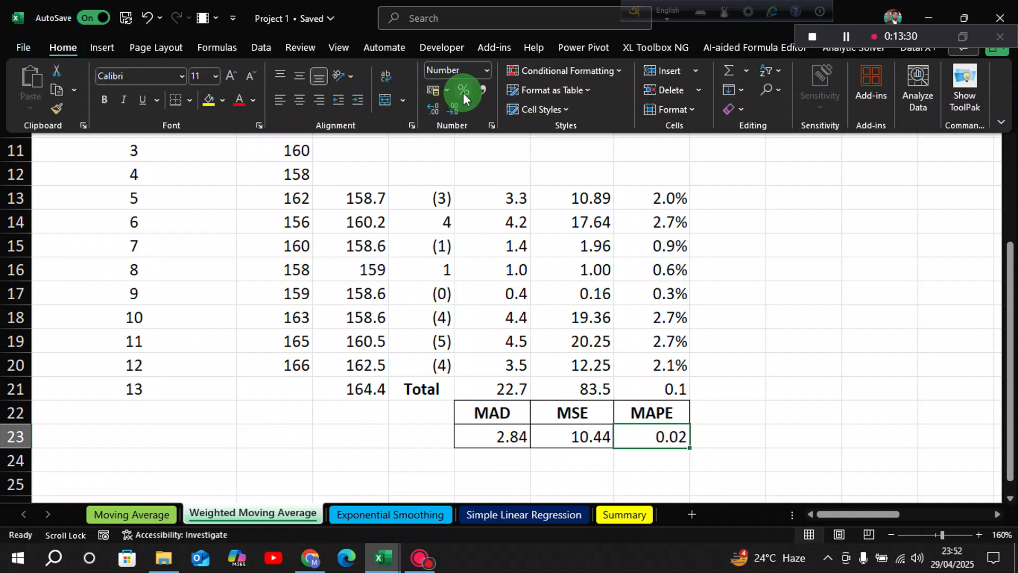
click(462, 92)
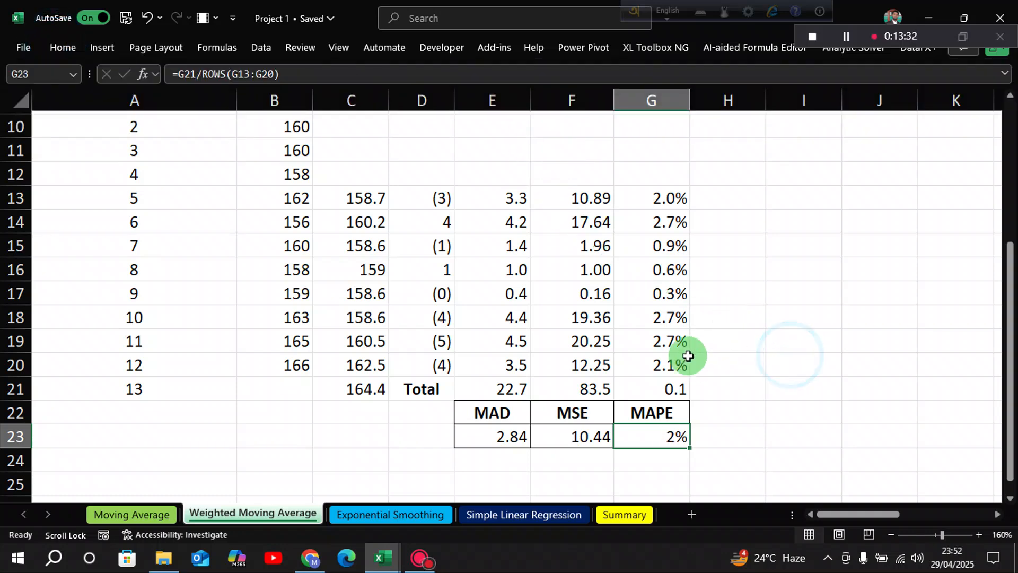
scroll(687, 353, up, 2)
scroll(687, 355, down, 1)
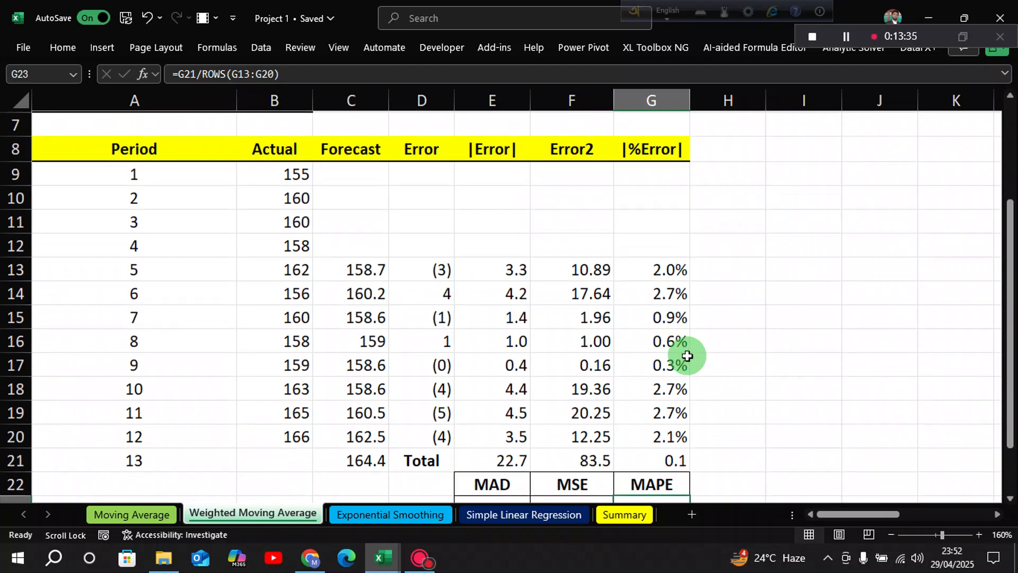
scroll(685, 352, down, 1)
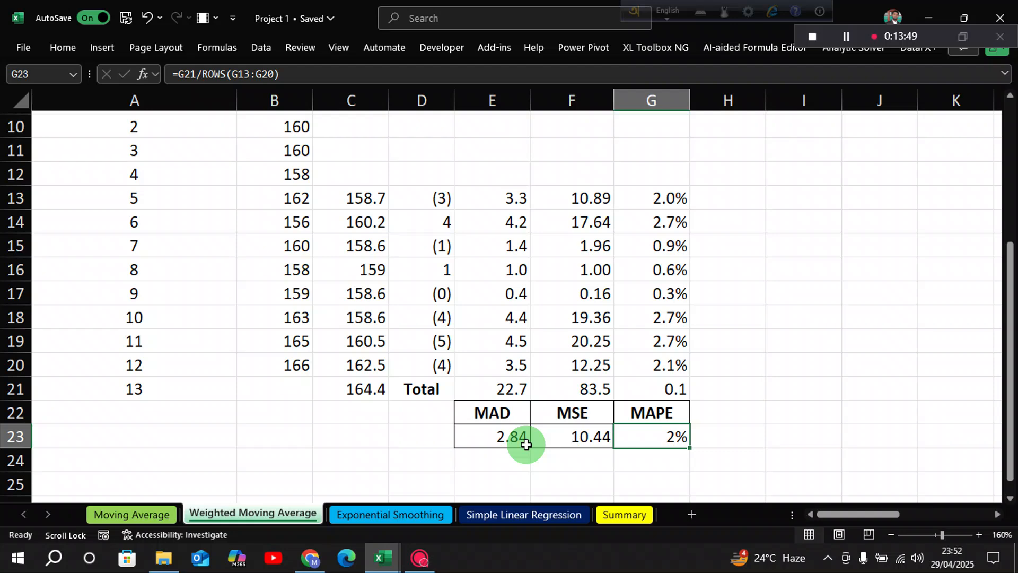
scroll(526, 444, up, 1)
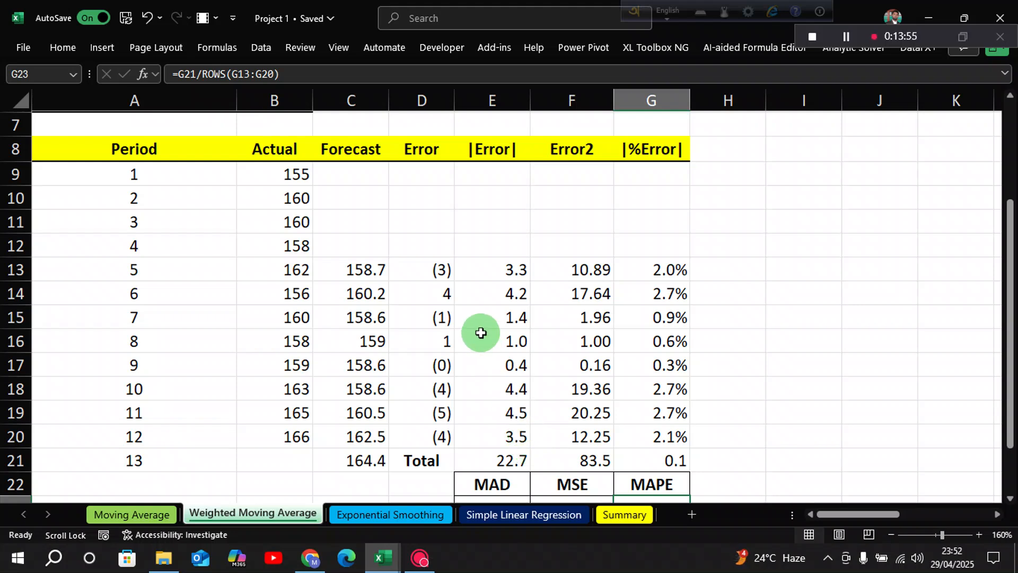
scroll(480, 332, down, 1)
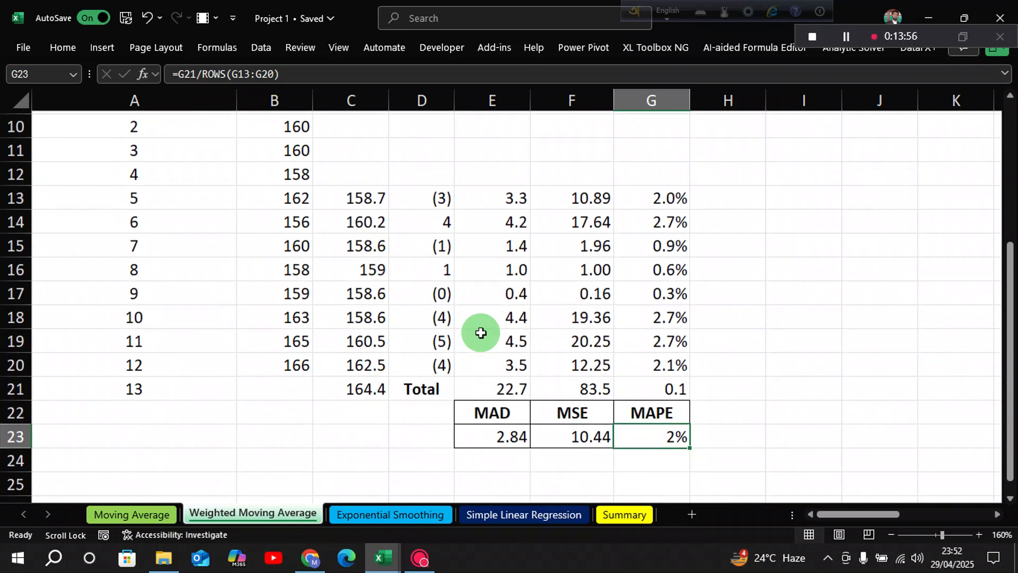